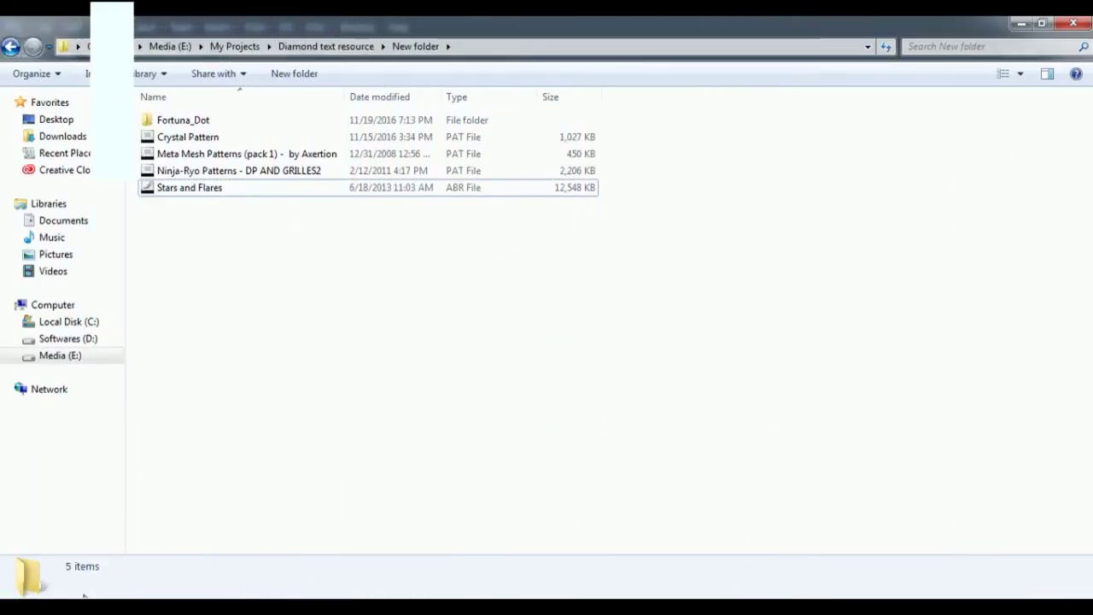
Install the Fortuna Dot font from the fortd file, then return to New folder
{"action": "double_click", "coordinate": [190, 122]}
{"action": "double_click", "coordinate": [192, 124]}
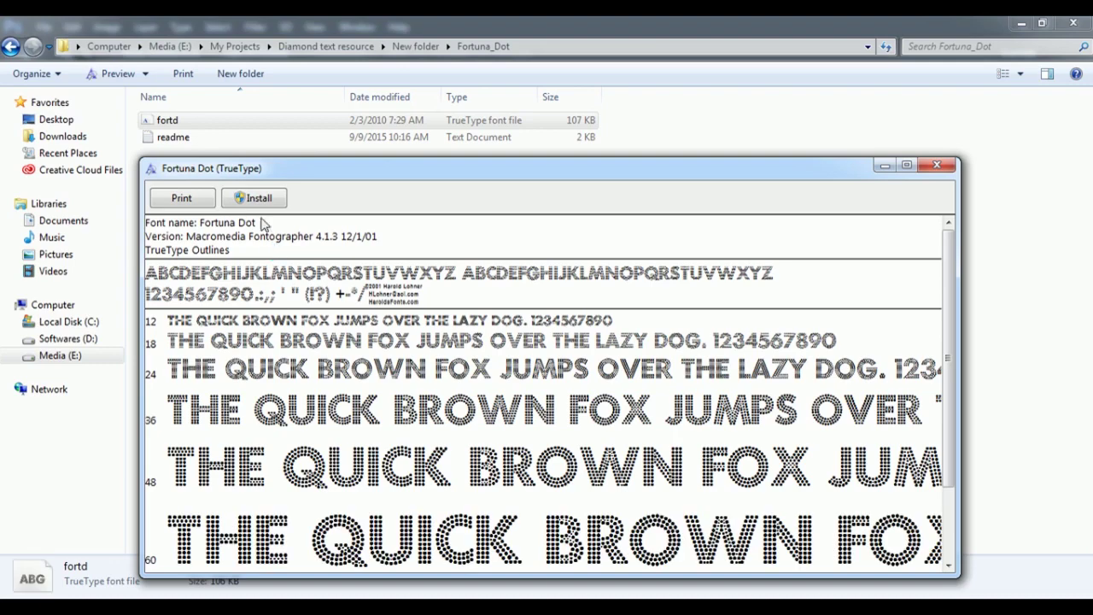
{"action": "left_click", "coordinate": [258, 201]}
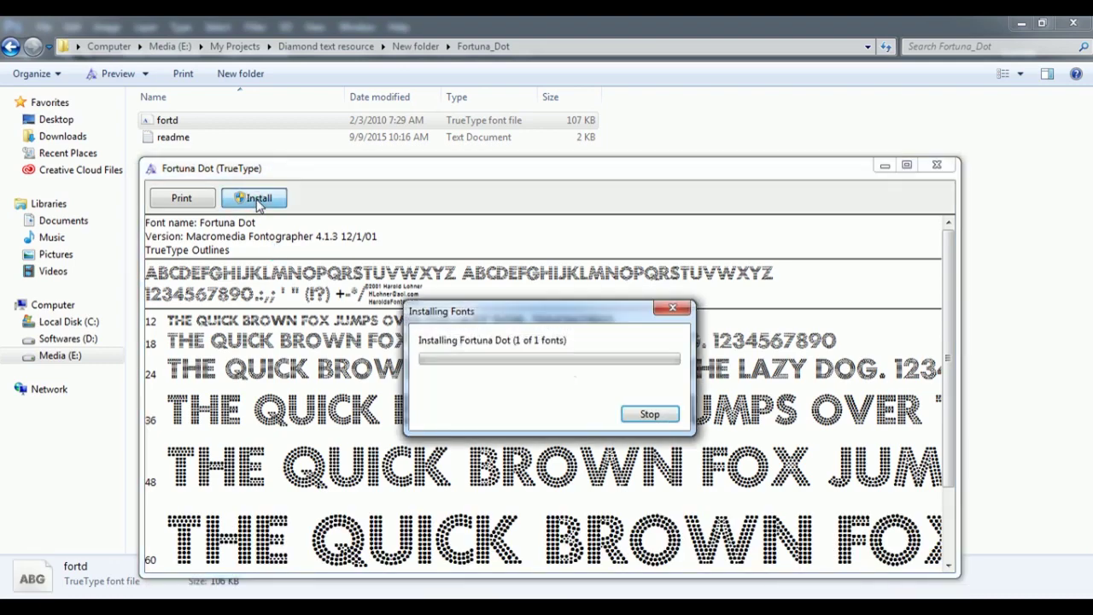
{"action": "left_click", "coordinate": [936, 165]}
{"action": "left_click", "coordinate": [10, 47]}
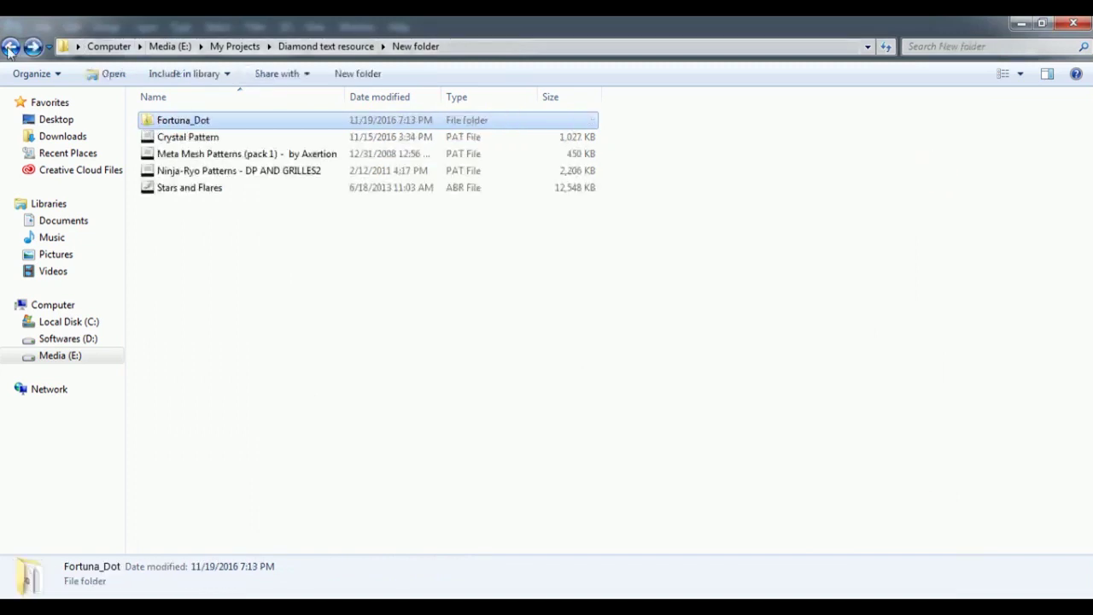
Browse to C:\Program Files\Adobe\Adobe Photoshop CC 2015.5\Presets\Brushes in Explorer
{"action": "left_click", "coordinate": [168, 141]}
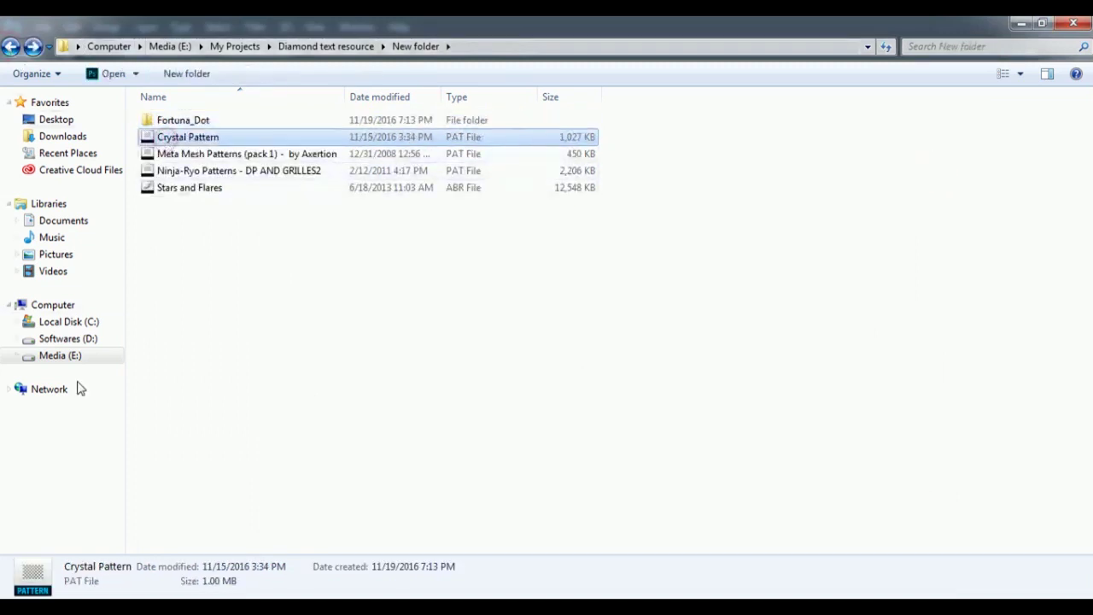
{"action": "left_click", "coordinate": [33, 589]}
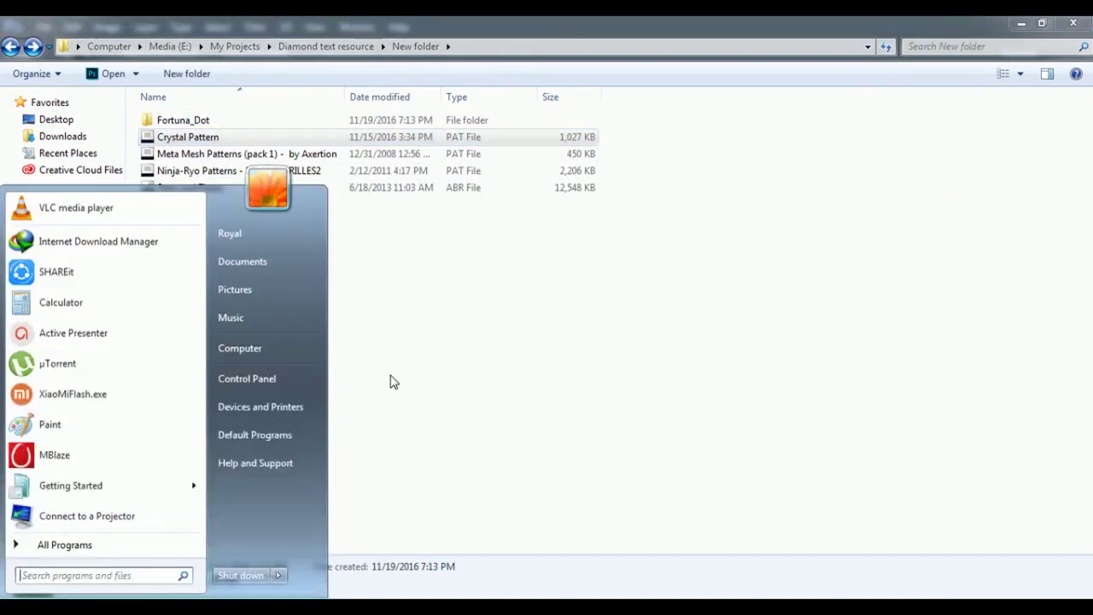
{"action": "left_click", "coordinate": [297, 350]}
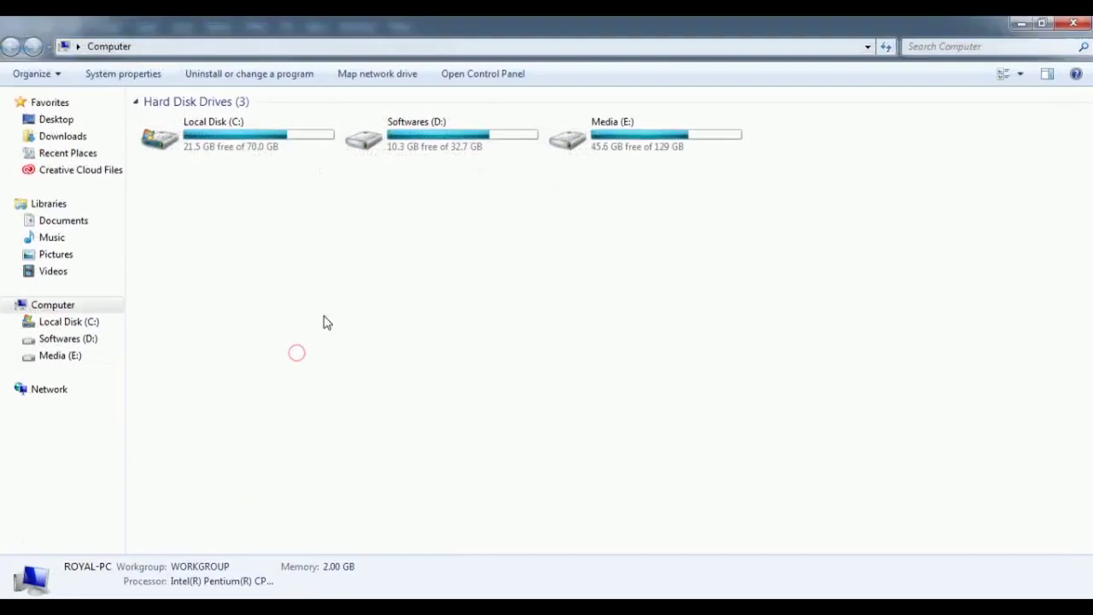
{"action": "left_click", "coordinate": [273, 152]}
{"action": "double_click", "coordinate": [273, 152]}
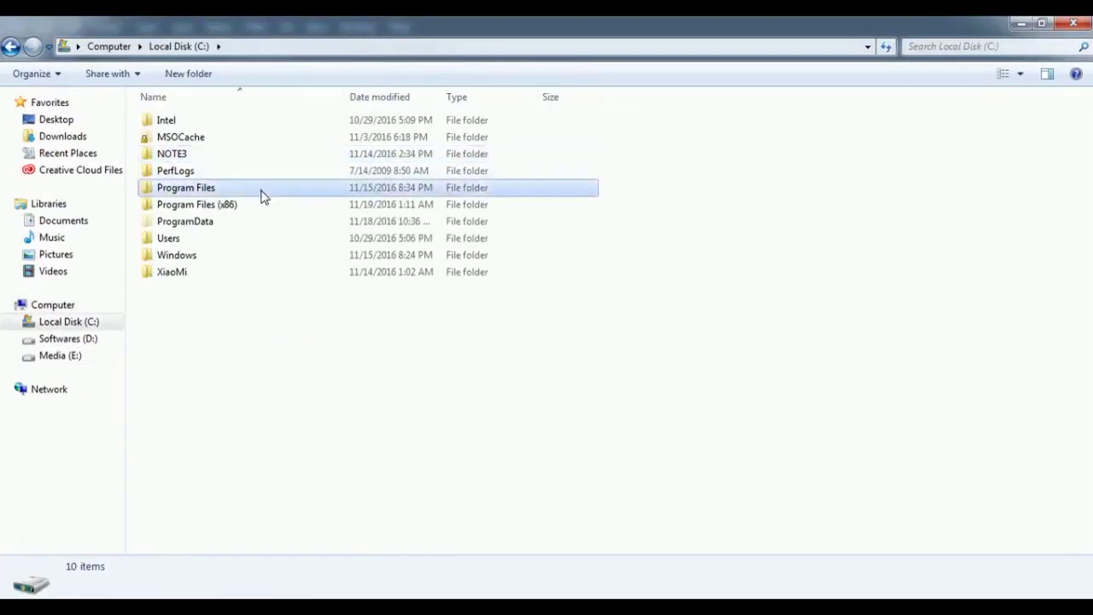
{"action": "double_click", "coordinate": [263, 189]}
{"action": "double_click", "coordinate": [245, 124]}
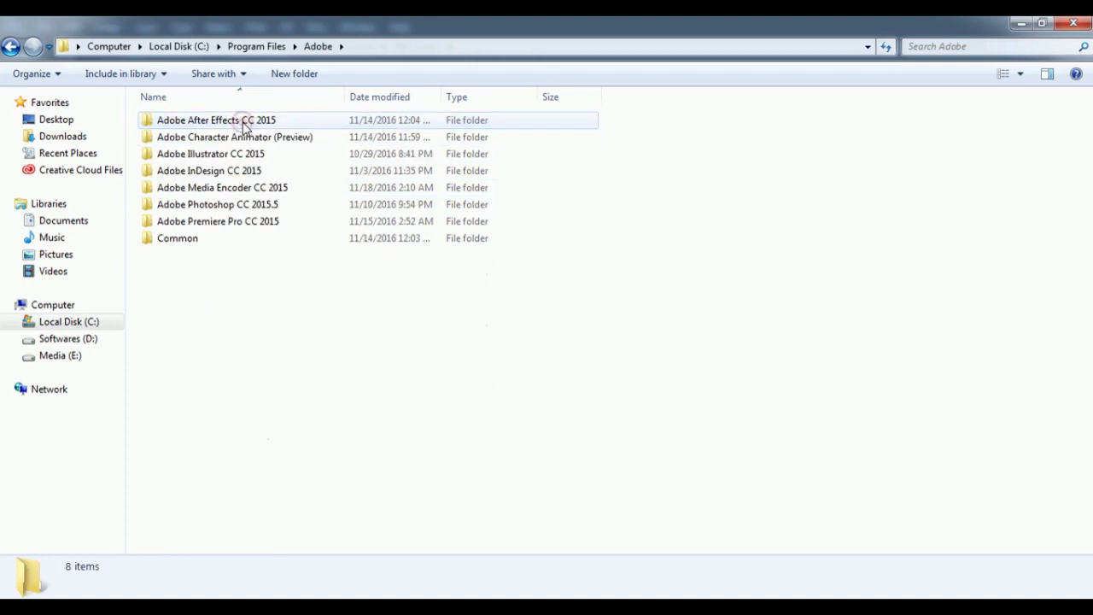
{"action": "double_click", "coordinate": [245, 207]}
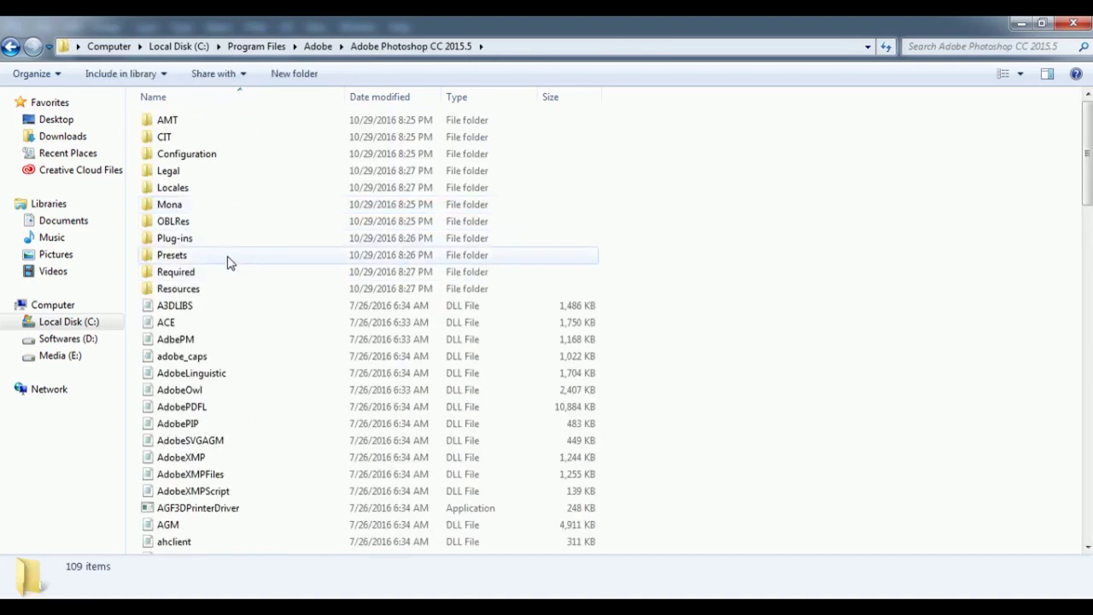
{"action": "double_click", "coordinate": [229, 256]}
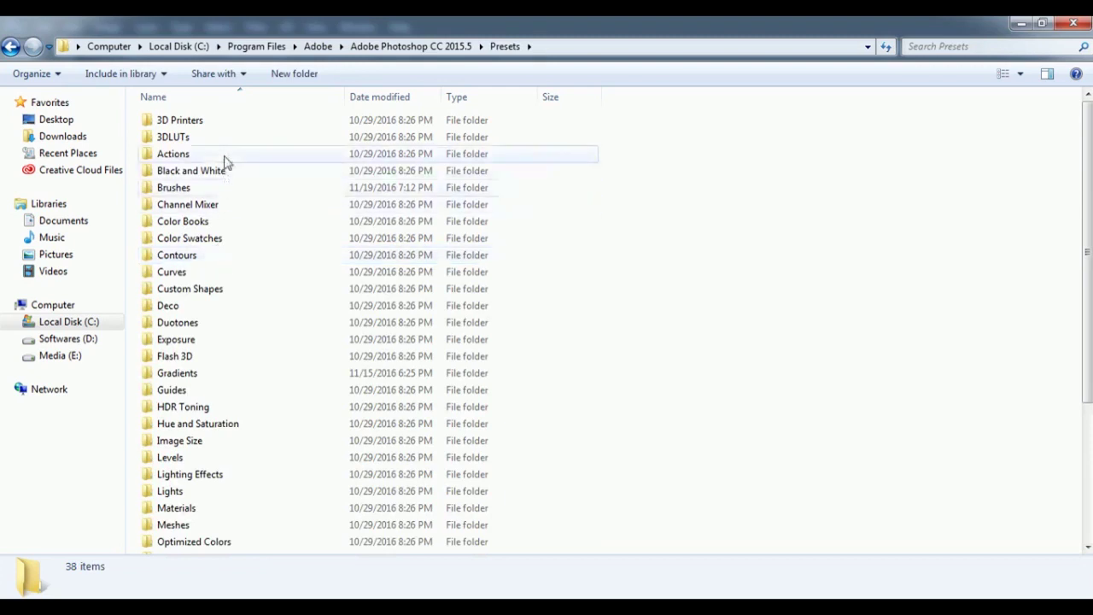
{"action": "double_click", "coordinate": [228, 188]}
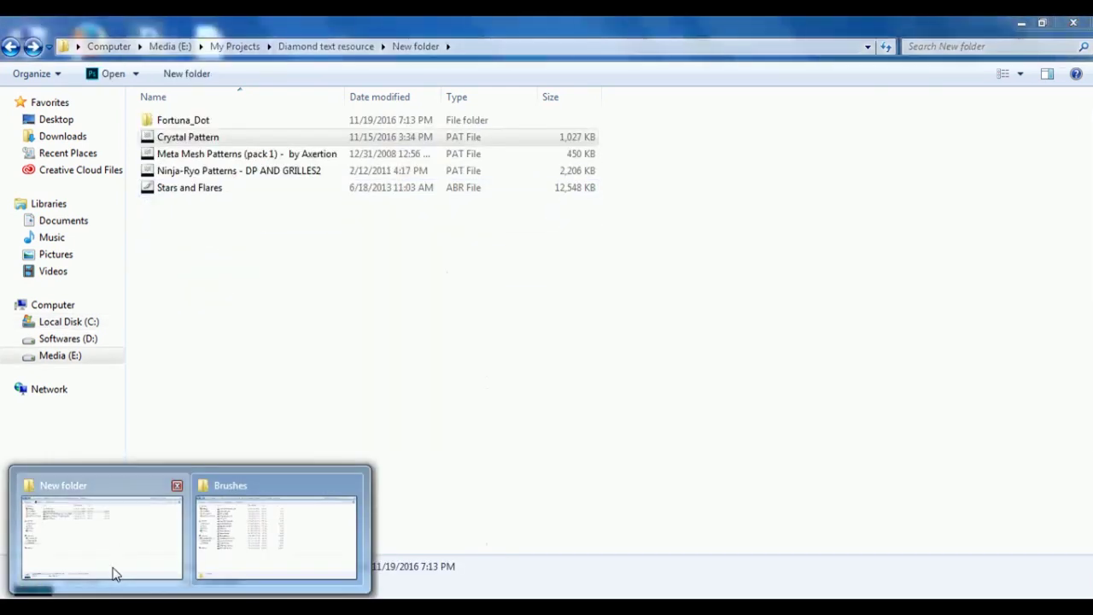
Copy Stars and Flares from New folder into Brushes, then go back to Presets
{"action": "mouse_move", "coordinate": [33, 589]}
{"action": "left_click", "coordinate": [114, 568]}
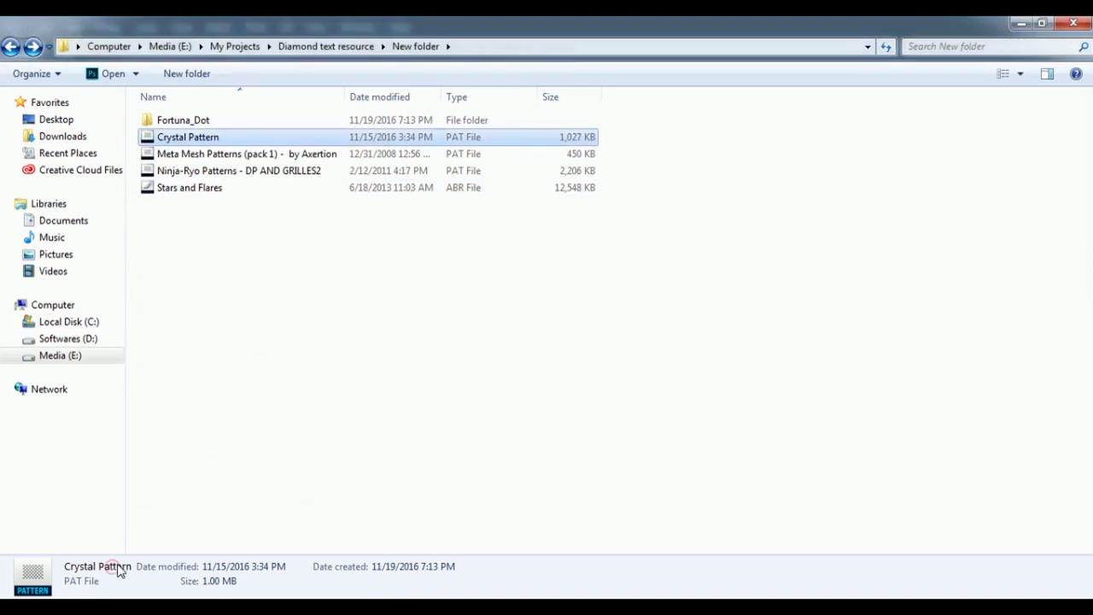
{"action": "left_click", "coordinate": [248, 189]}
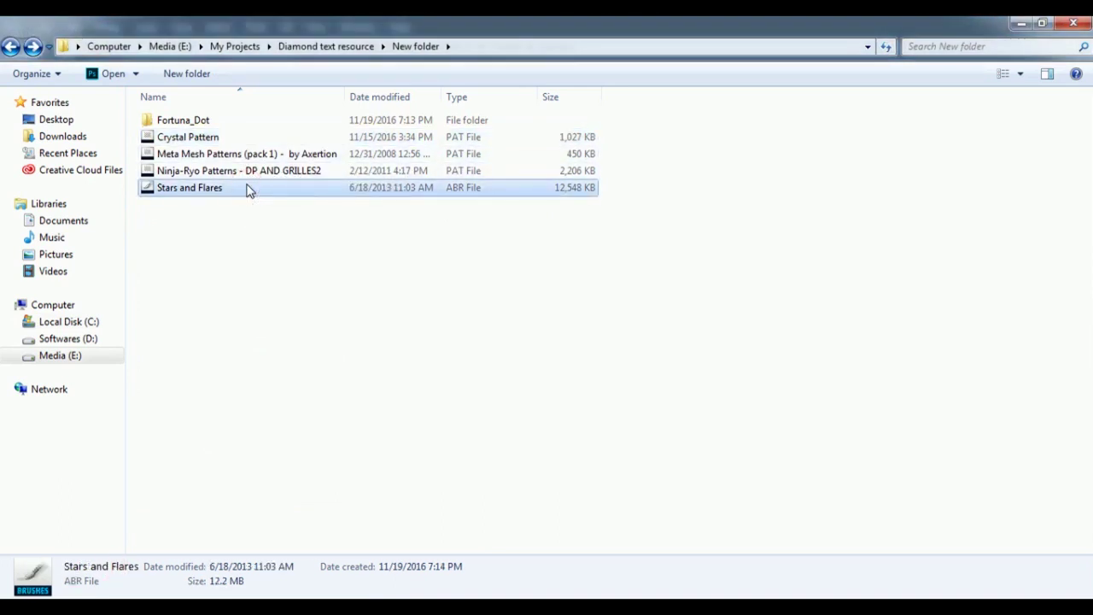
{"action": "right_click", "coordinate": [248, 188]}
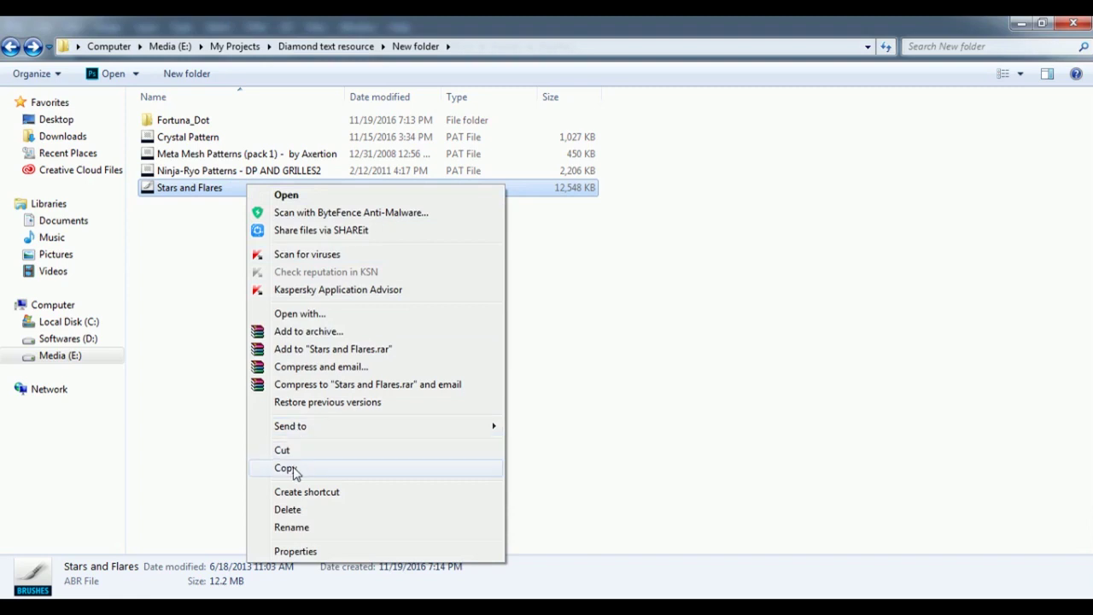
{"action": "left_click", "coordinate": [293, 466]}
{"action": "left_click", "coordinate": [192, 555]}
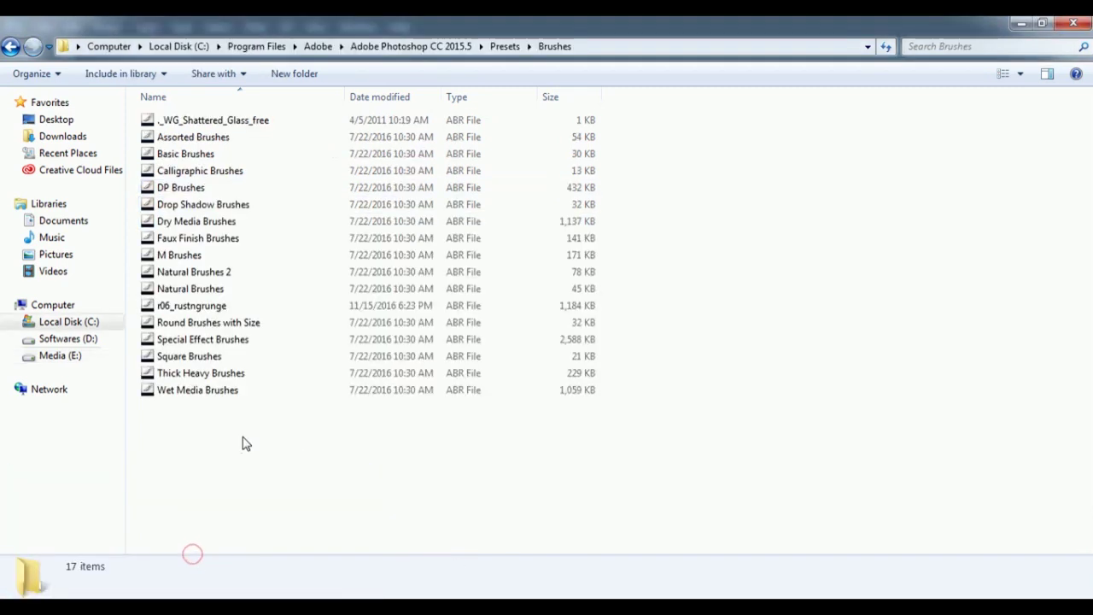
{"action": "right_click", "coordinate": [243, 436]}
{"action": "left_click", "coordinate": [282, 318]}
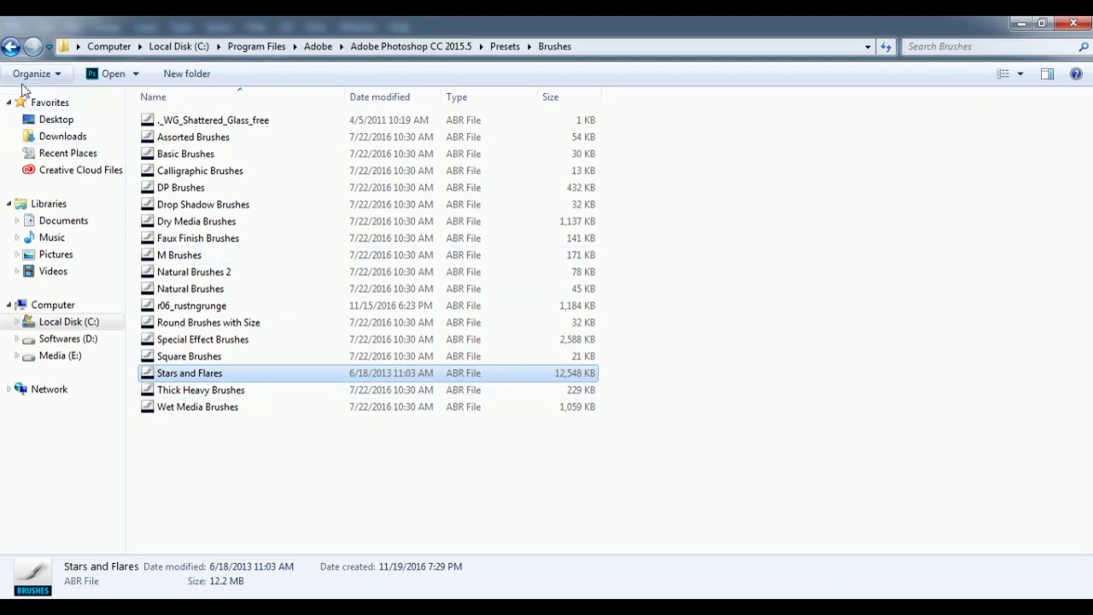
{"action": "left_click", "coordinate": [11, 48]}
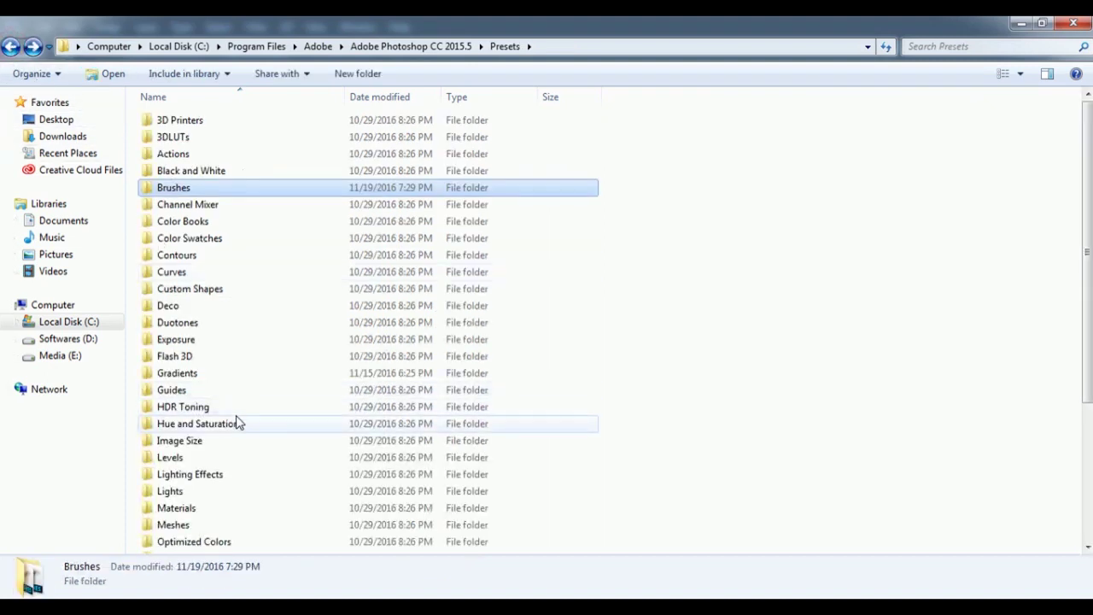
Open the Presets\Patterns folder
{"action": "key", "text": "p"}
{"action": "double_click", "coordinate": [213, 393]}
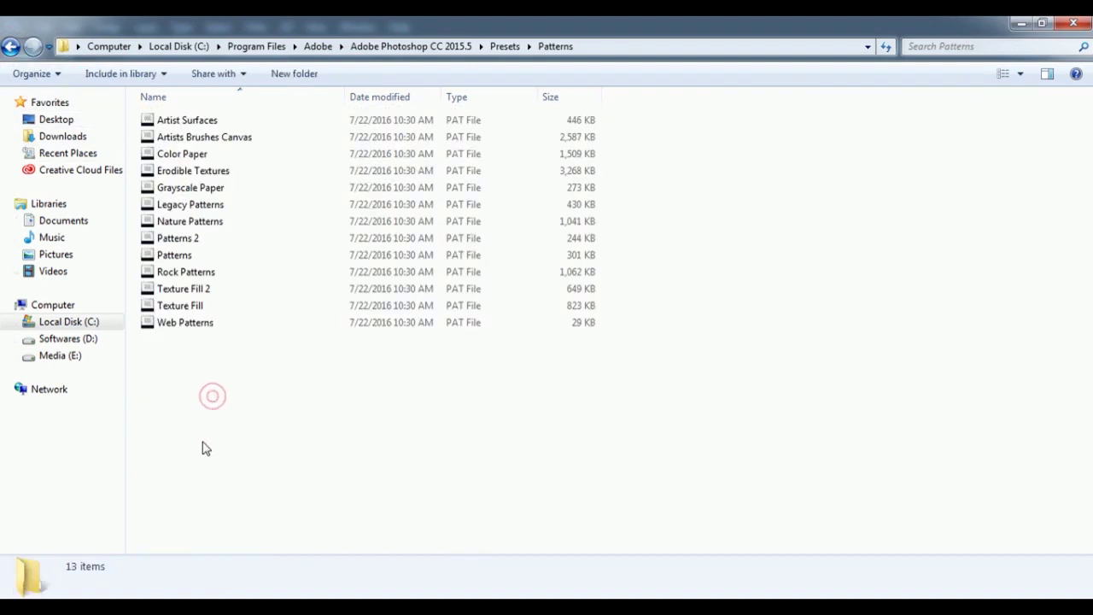
{"action": "mouse_move", "coordinate": [105, 598]}
{"action": "left_click", "coordinate": [216, 549]}
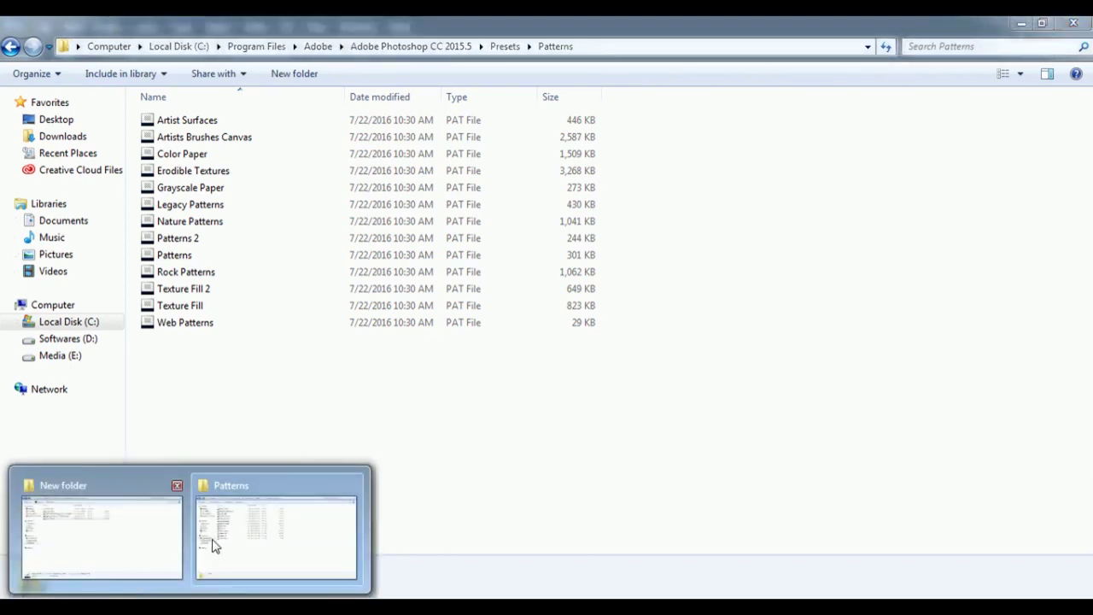
Copy the Crystal Pattern, Meta Mesh and Ninja-Ryo pattern files from New folder
{"action": "left_click", "coordinate": [170, 537]}
{"action": "left_click", "coordinate": [180, 172]}
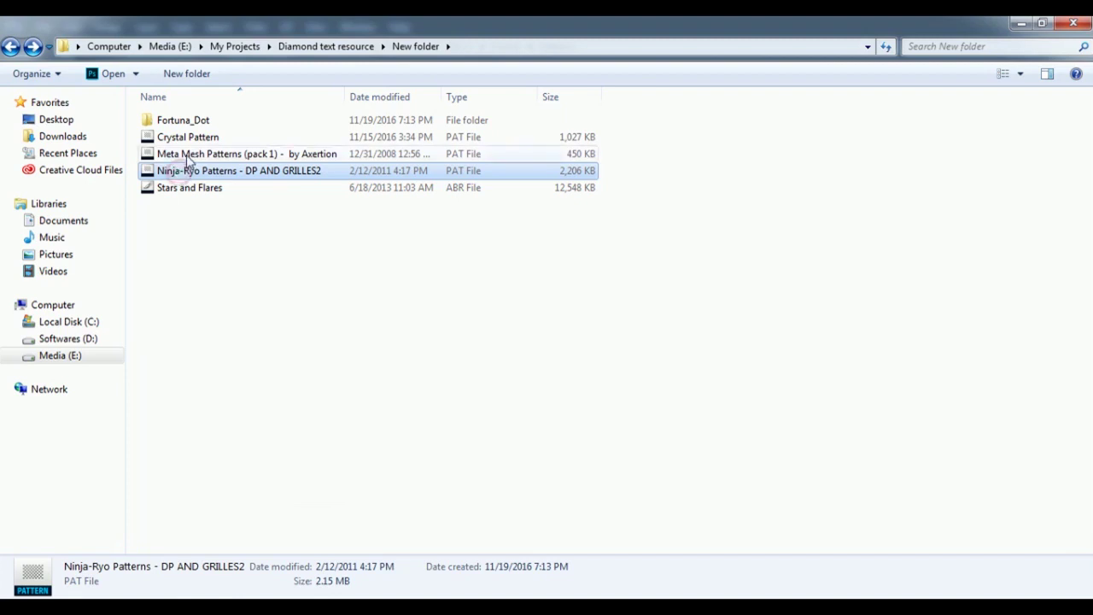
{"action": "left_click", "coordinate": [186, 154], "text": "shift"}
{"action": "left_click", "coordinate": [186, 138], "text": "shift"}
{"action": "right_click", "coordinate": [187, 153]}
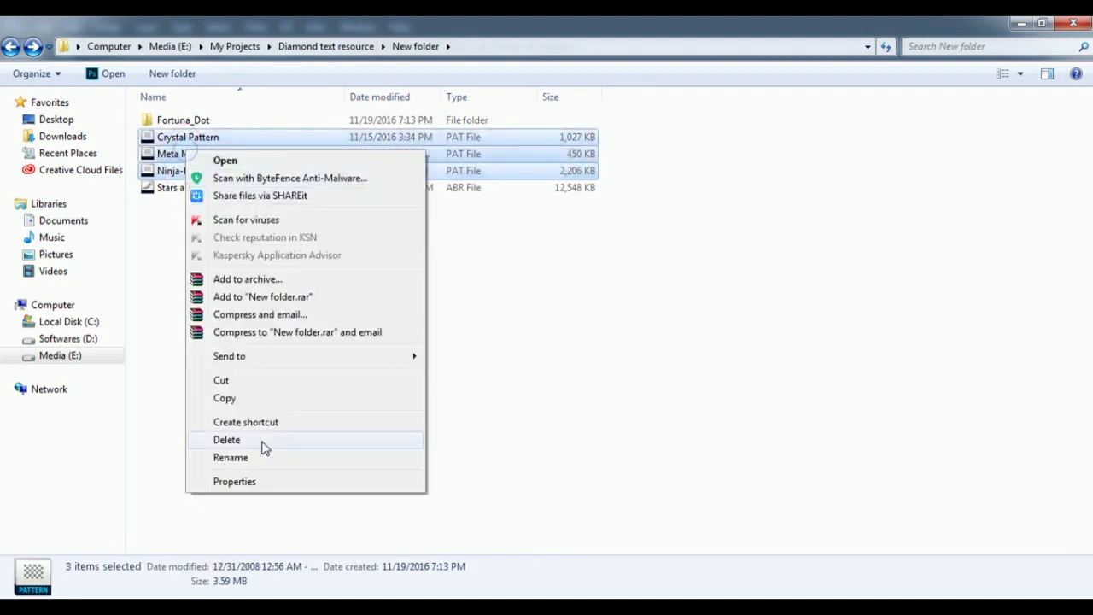
{"action": "left_click", "coordinate": [253, 399]}
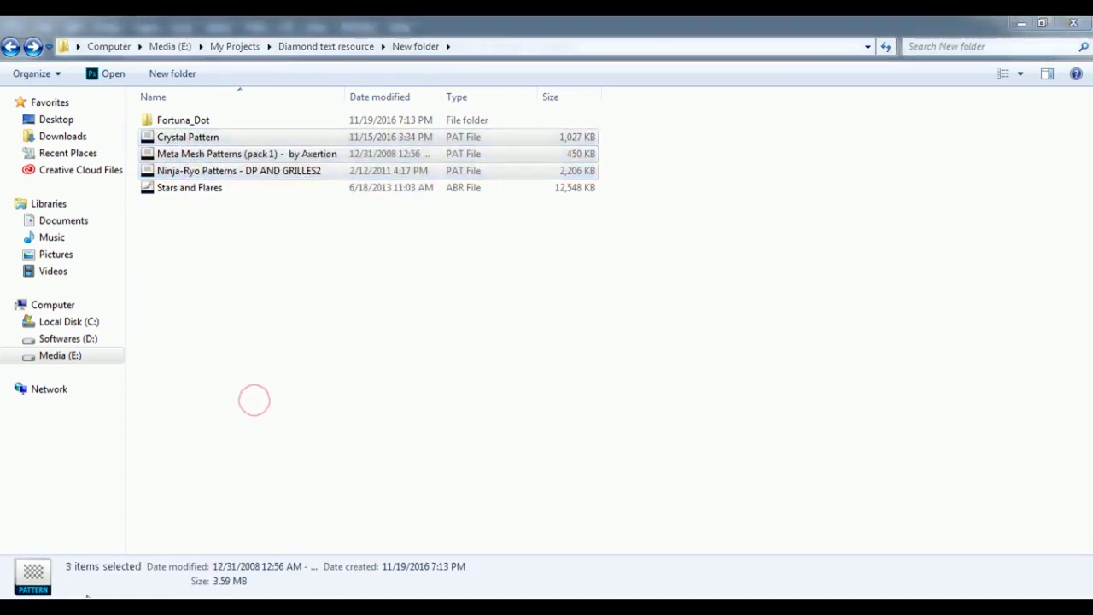
Paste the three pattern files into Patterns and close both Explorer windows
{"action": "left_click", "coordinate": [207, 550]}
{"action": "right_click", "coordinate": [223, 483]}
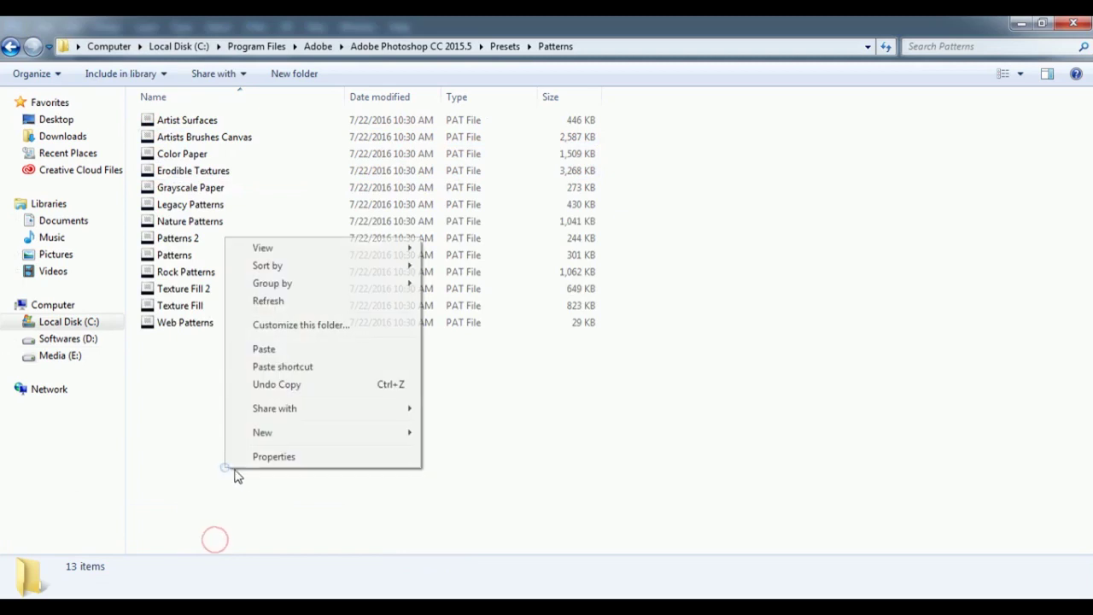
{"action": "left_click", "coordinate": [266, 349]}
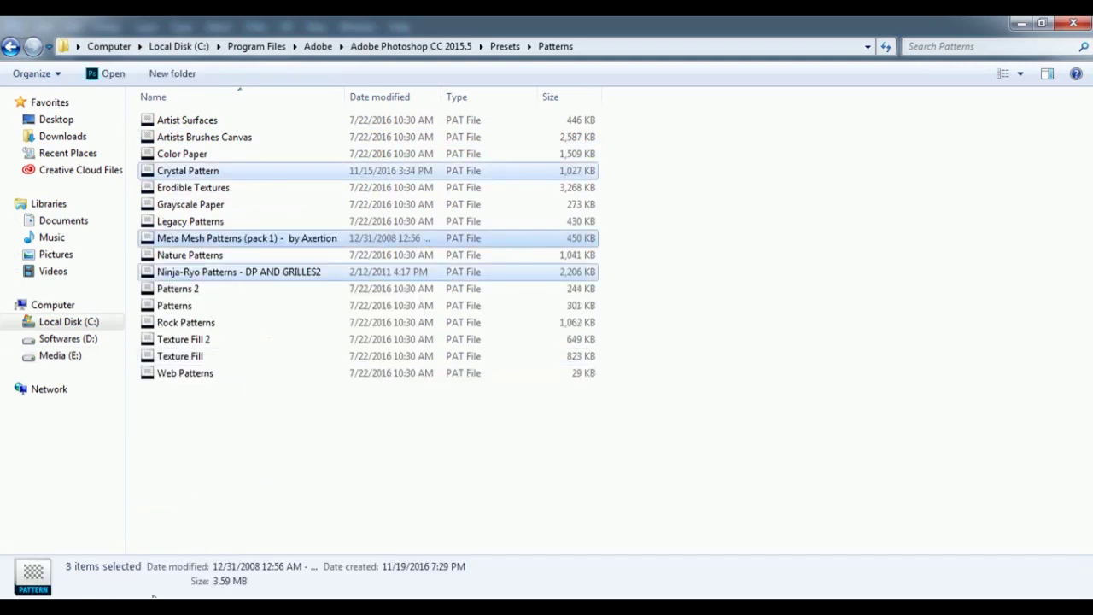
{"action": "left_click", "coordinate": [1072, 24]}
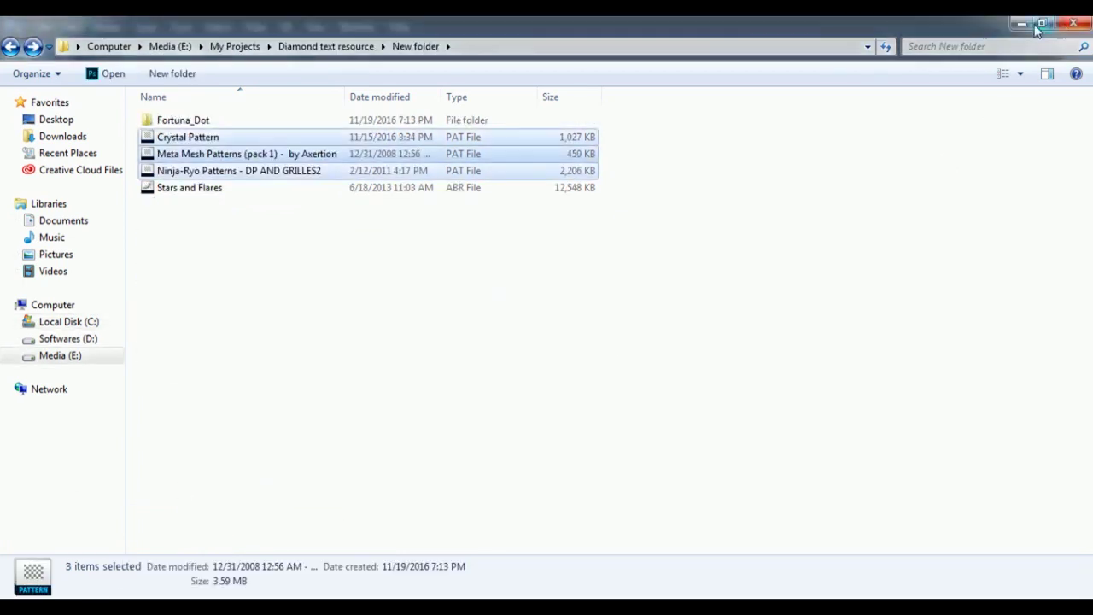
{"action": "left_click", "coordinate": [1073, 24]}
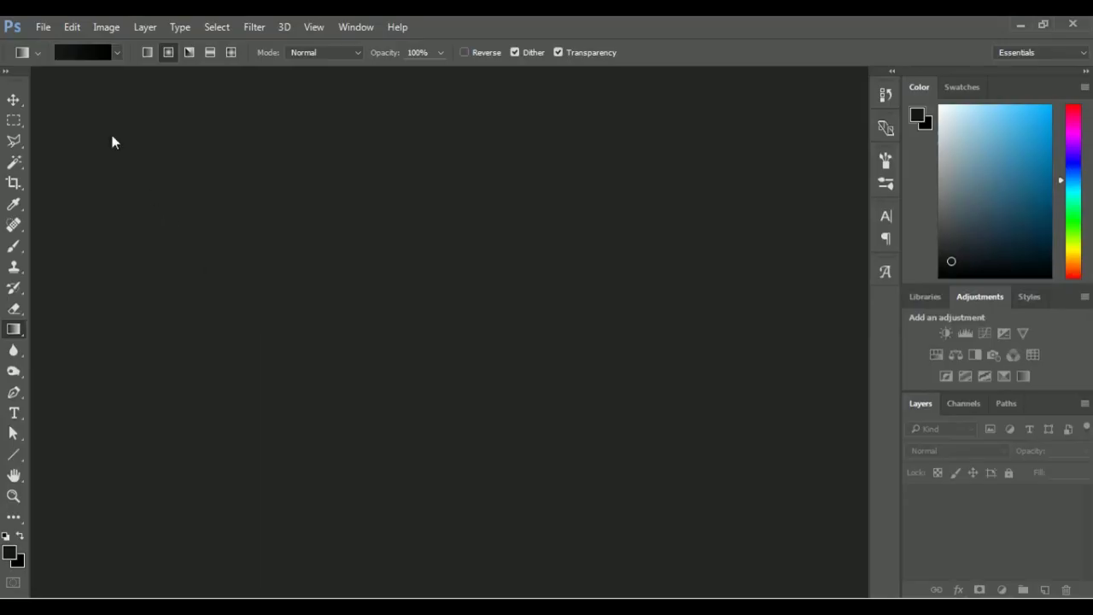
Create Untitled-1 at width 1342 px, height 755 px, 300 ppi, white background
{"action": "left_click", "coordinate": [39, 27]}
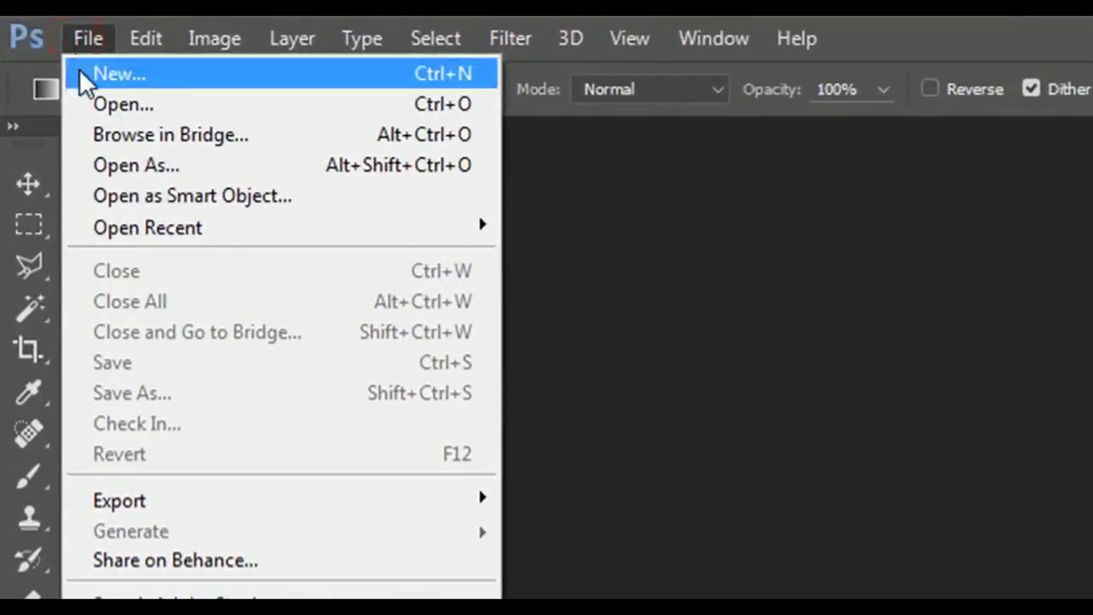
{"action": "left_click", "coordinate": [94, 73]}
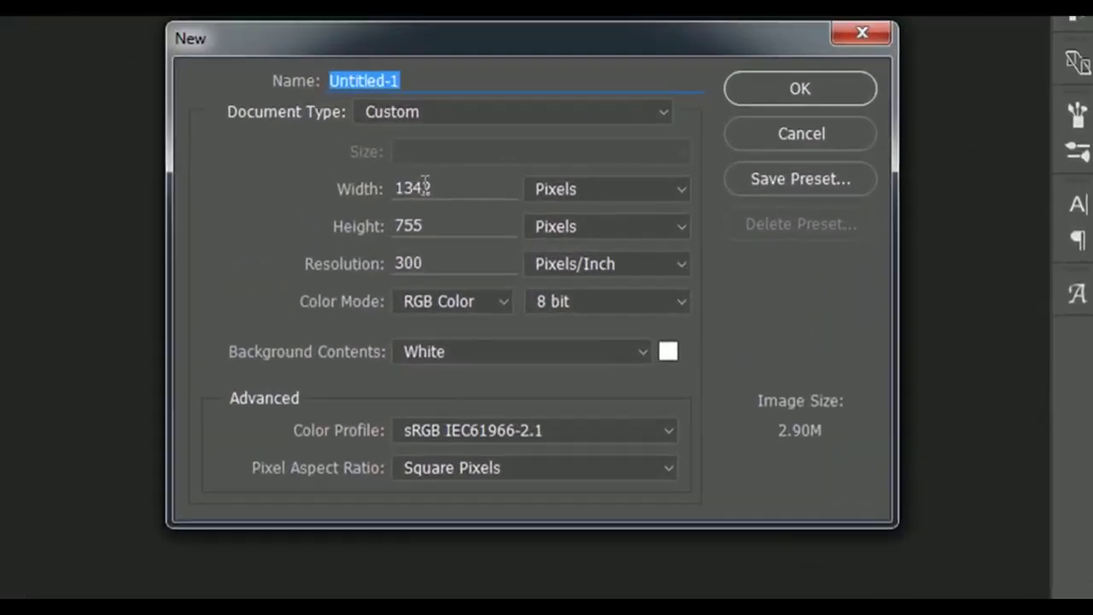
{"action": "double_click", "coordinate": [462, 206]}
{"action": "type", "text": "1"}
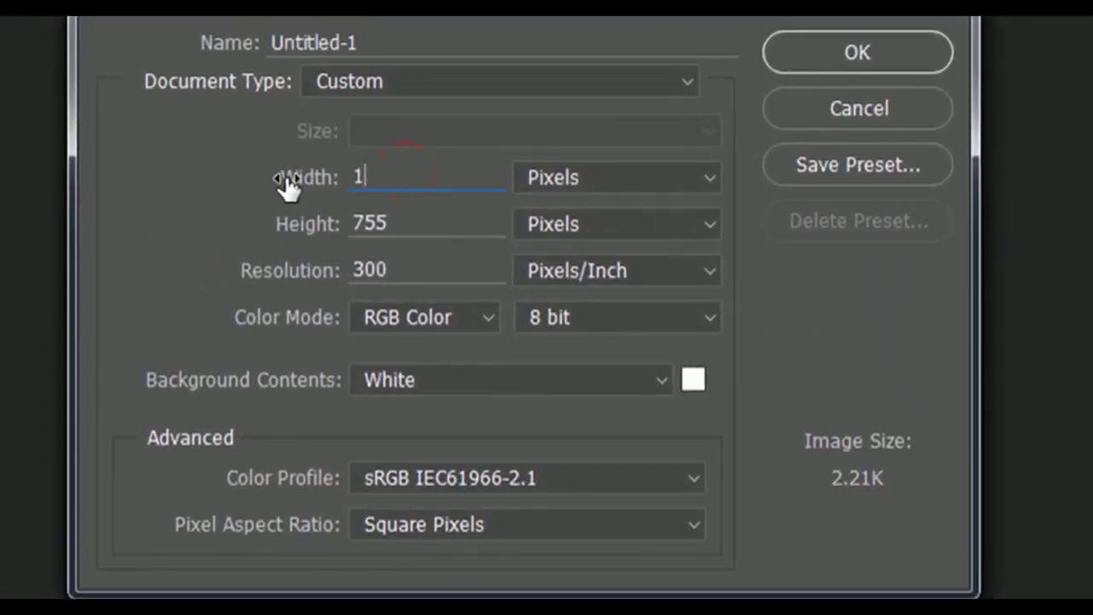
{"action": "type", "text": "342"}
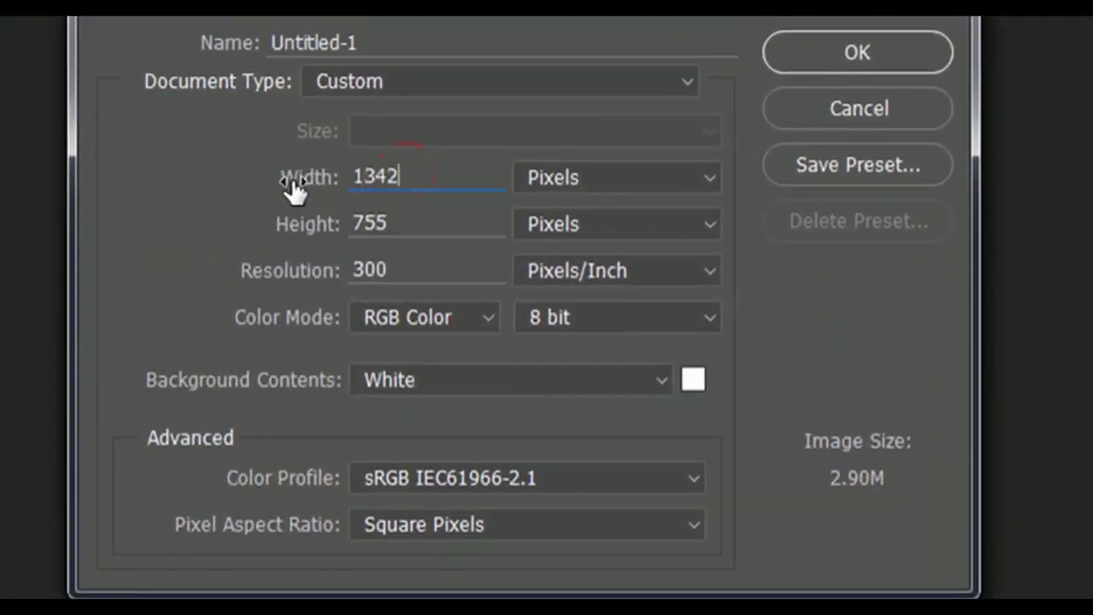
{"action": "double_click", "coordinate": [409, 226]}
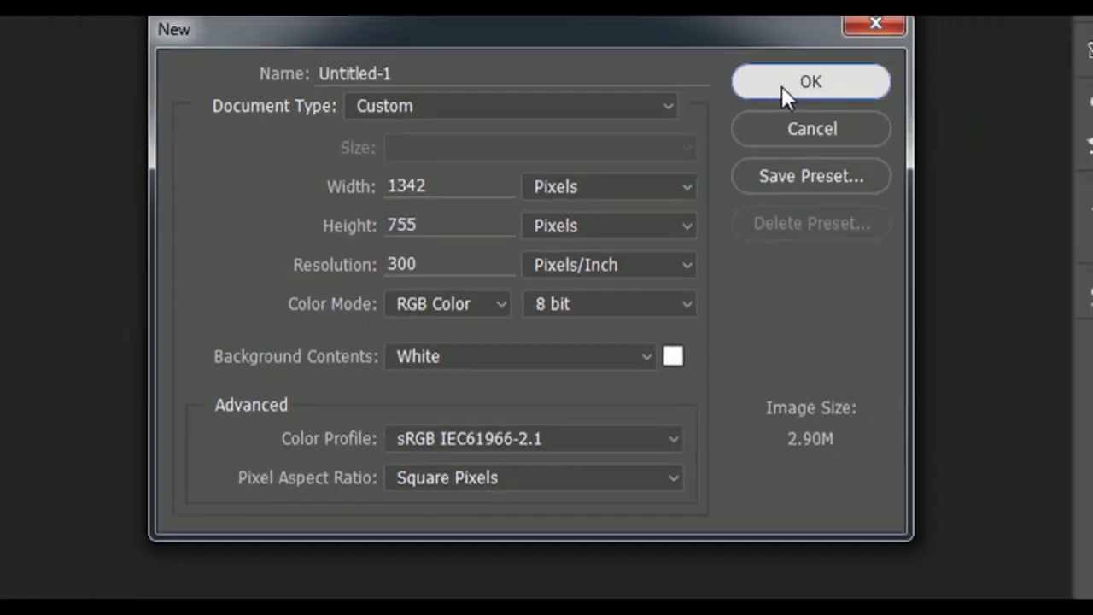
{"action": "left_click", "coordinate": [806, 70]}
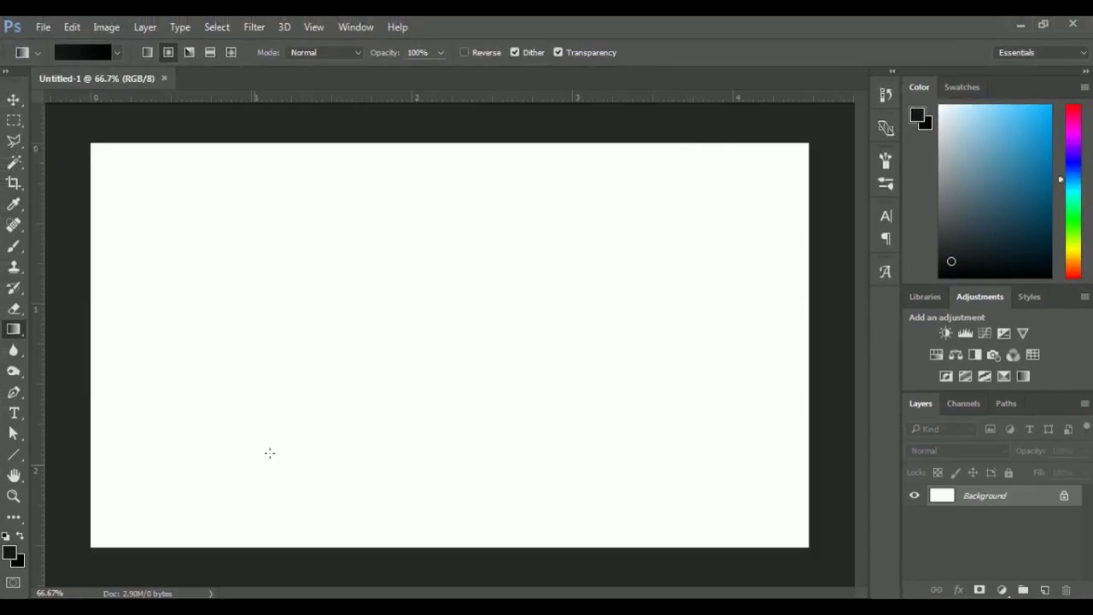
Set the foreground colour to #161819 and the background colour to #010101
{"action": "left_click", "coordinate": [10, 549]}
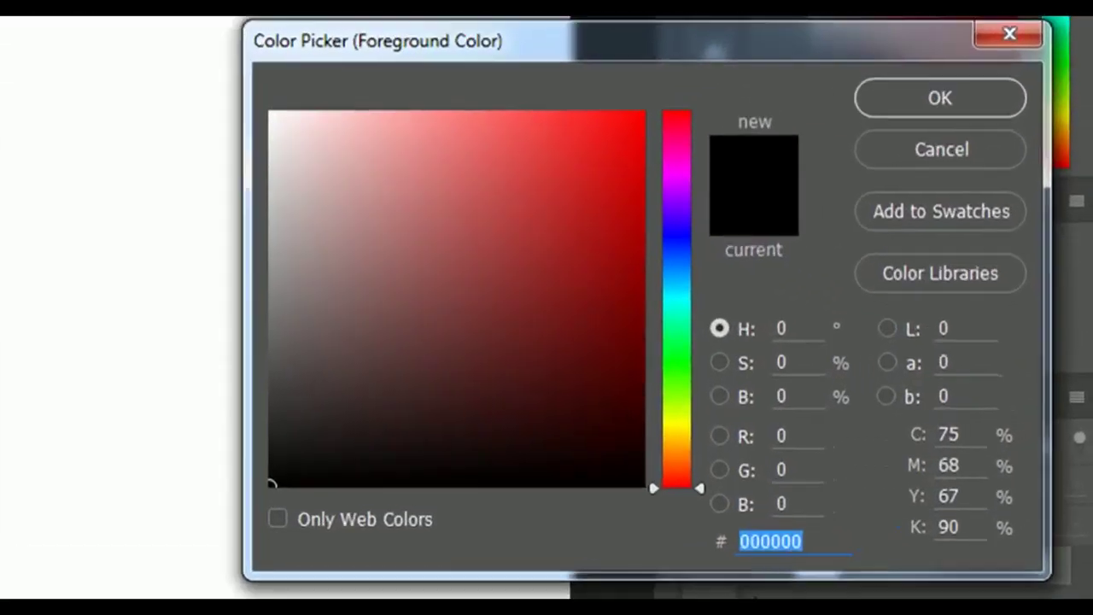
{"action": "type", "text": "1618"}
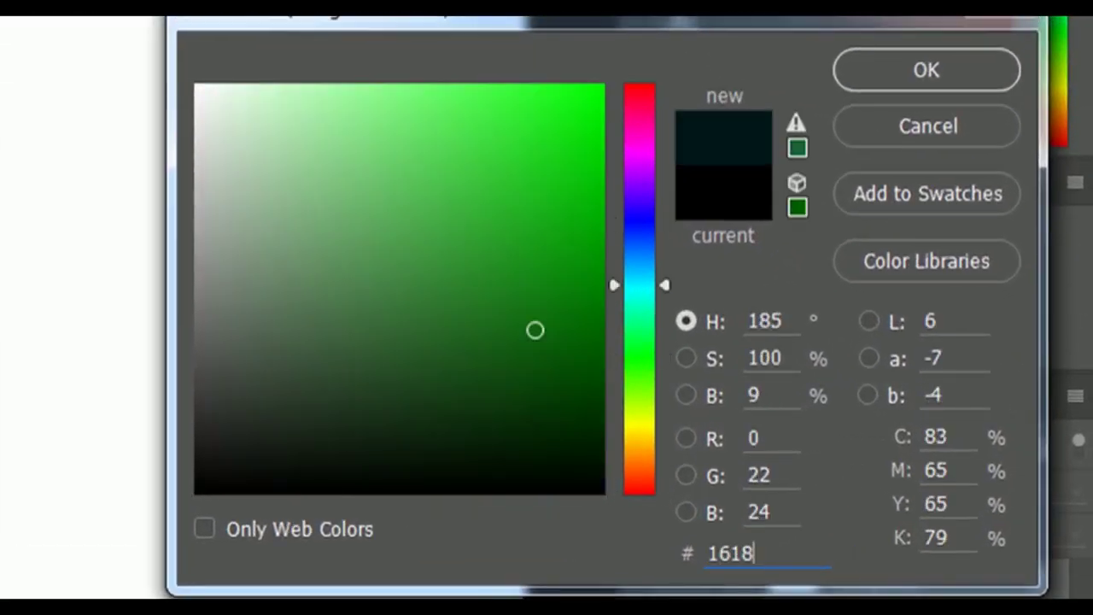
{"action": "type", "text": "19"}
{"action": "key", "text": "Return"}
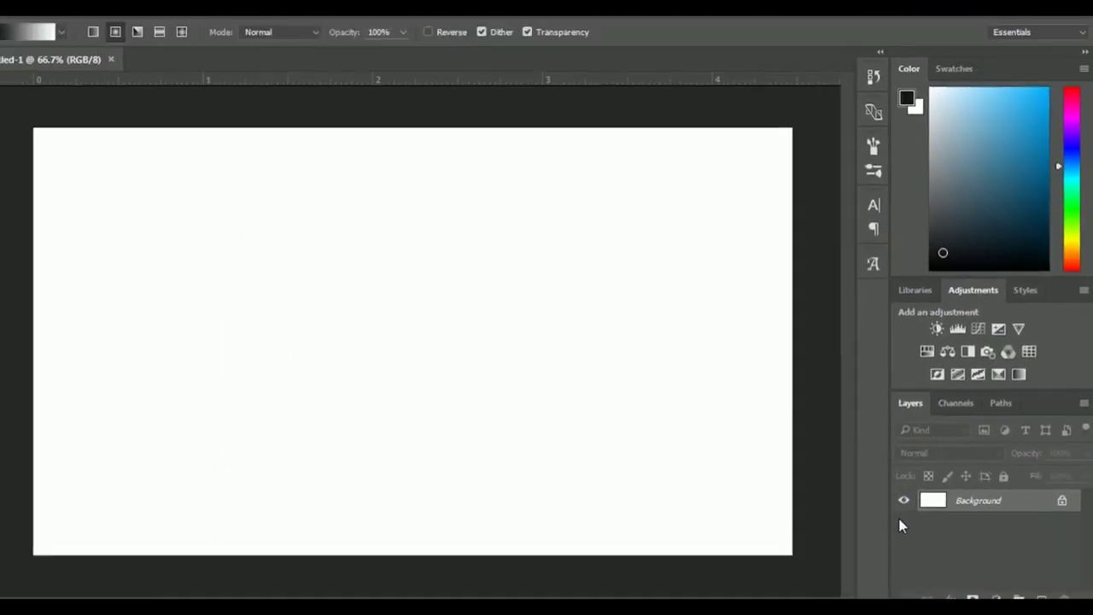
{"action": "left_click", "coordinate": [18, 560]}
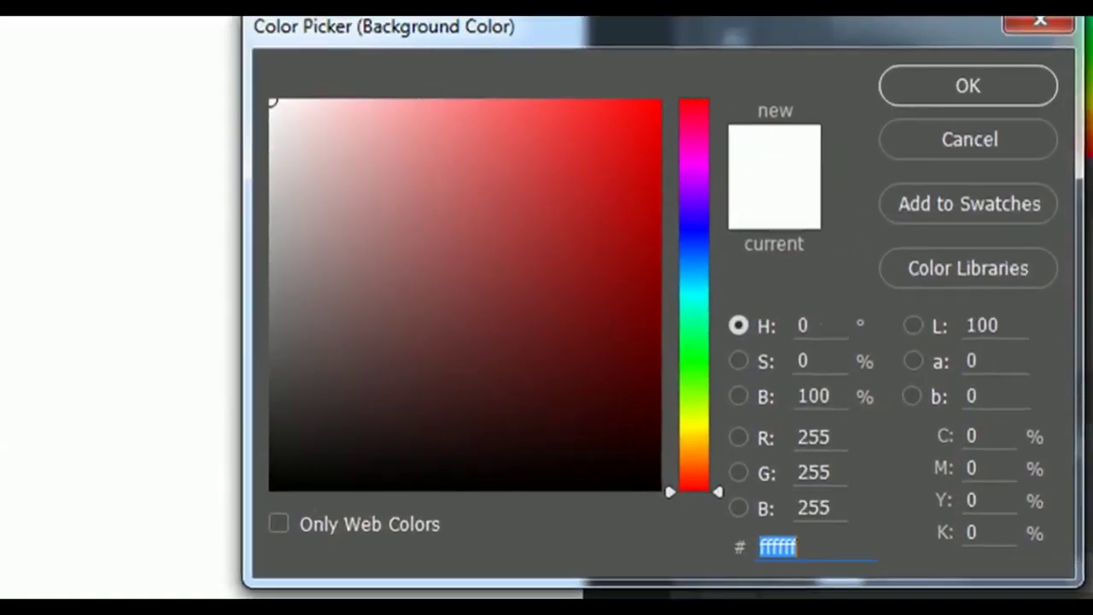
{"action": "type", "text": "0101"}
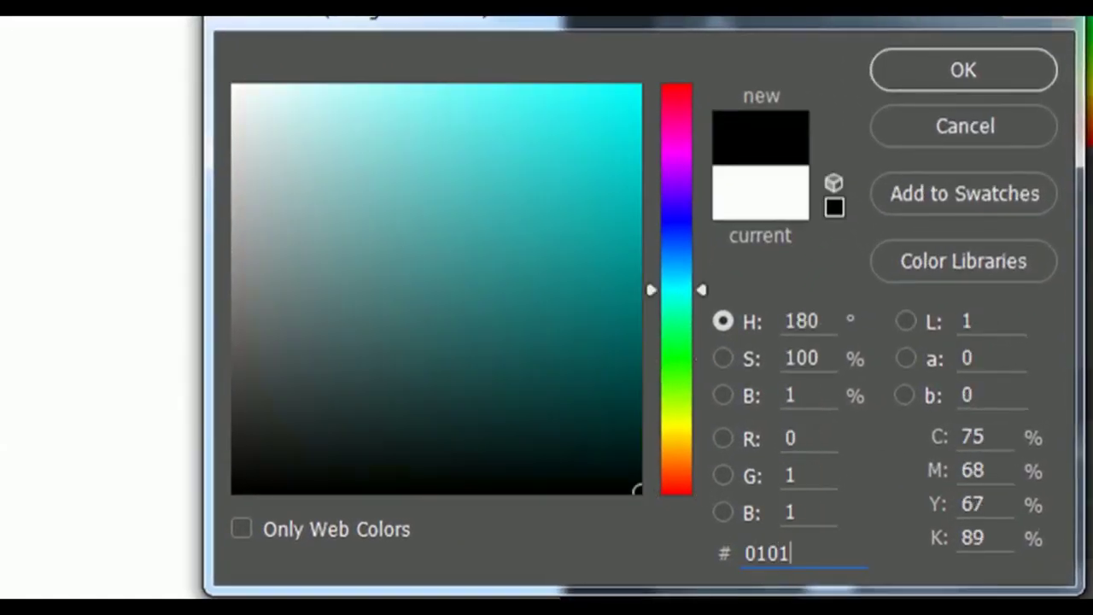
{"action": "type", "text": "01"}
{"action": "key", "text": "Return"}
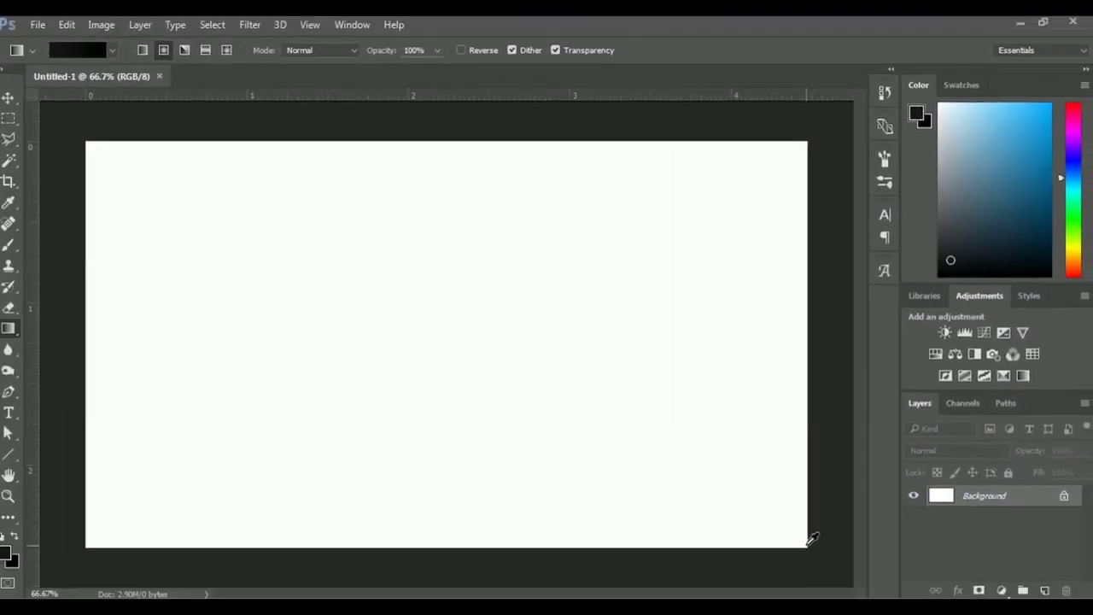
Fill the canvas with a radial gradient and duplicate Background as Background copy
{"action": "right_click", "coordinate": [14, 329]}
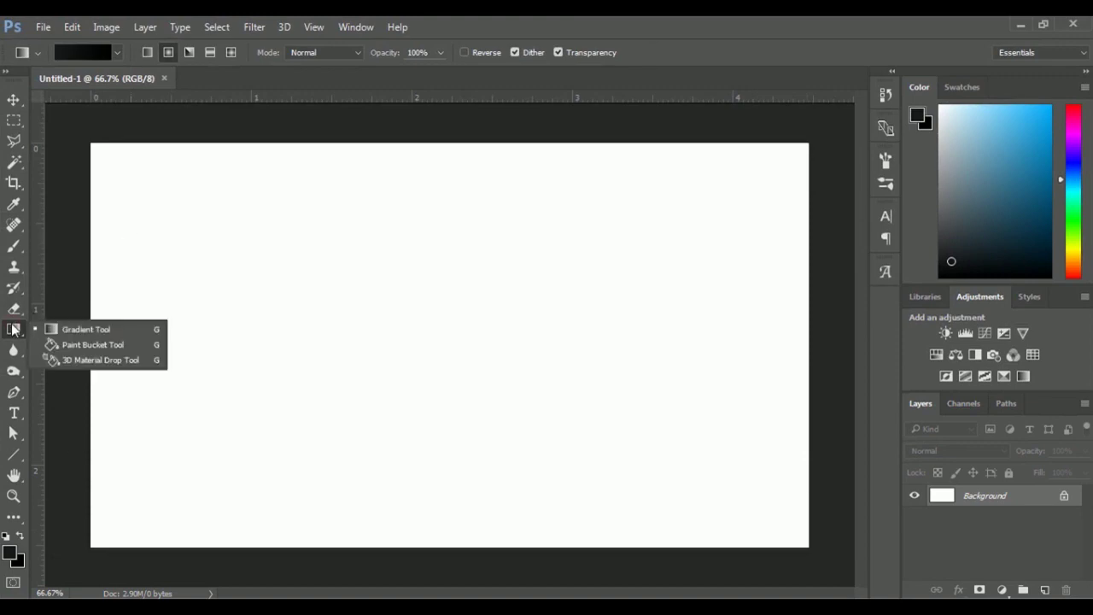
{"action": "left_click", "coordinate": [73, 327]}
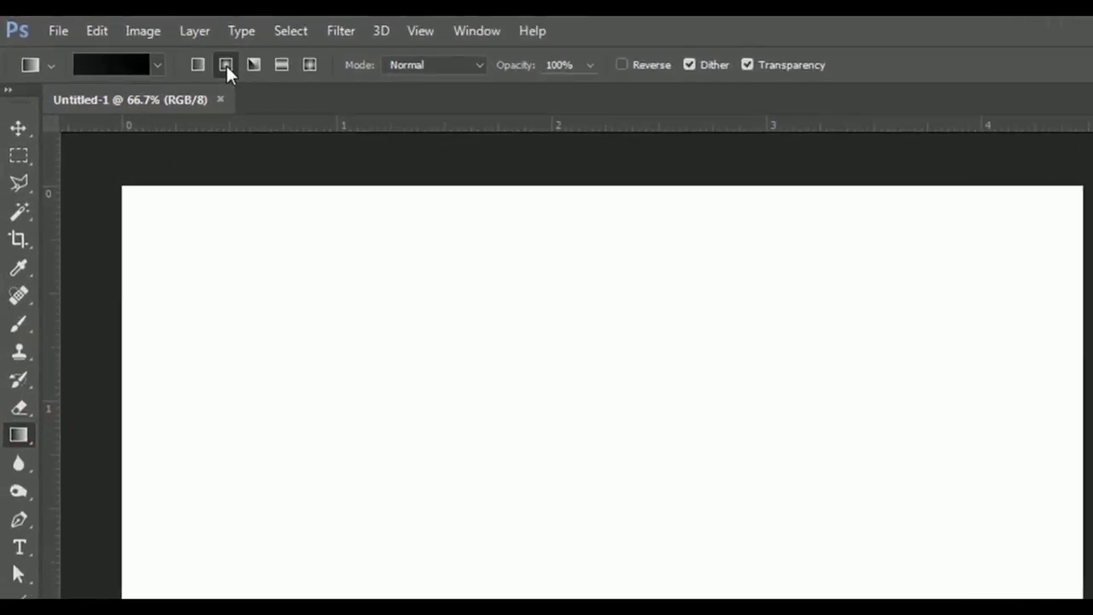
{"action": "left_click", "coordinate": [226, 66]}
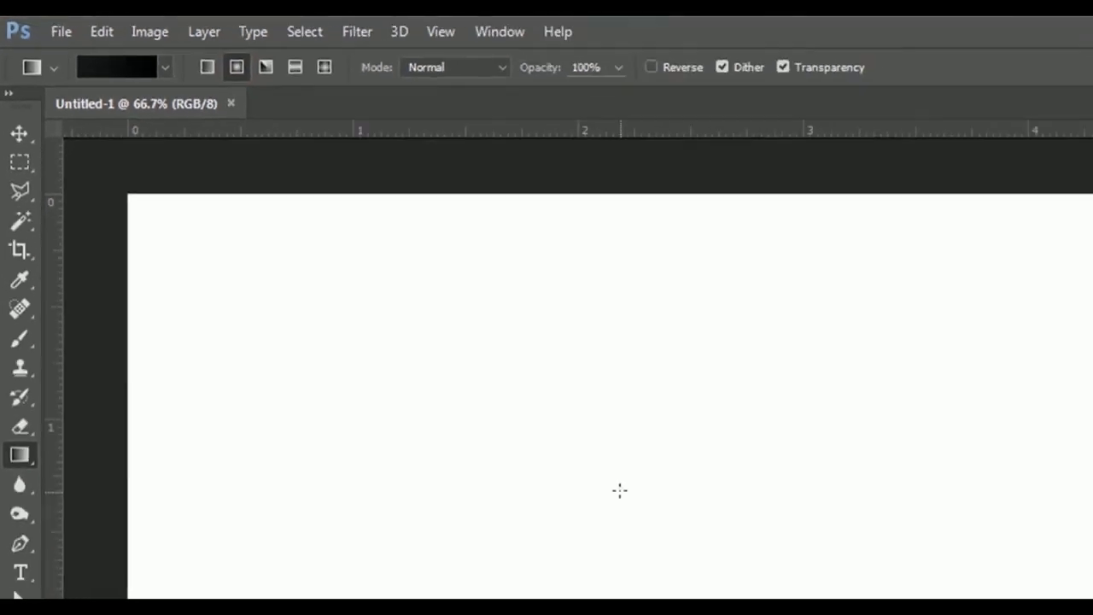
{"action": "mouse_move", "coordinate": [443, 354]}
{"action": "left_mouse_down"}
{"action": "mouse_move", "coordinate": [797, 134]}
{"action": "mouse_move", "coordinate": [844, 124]}
{"action": "left_mouse_up"}
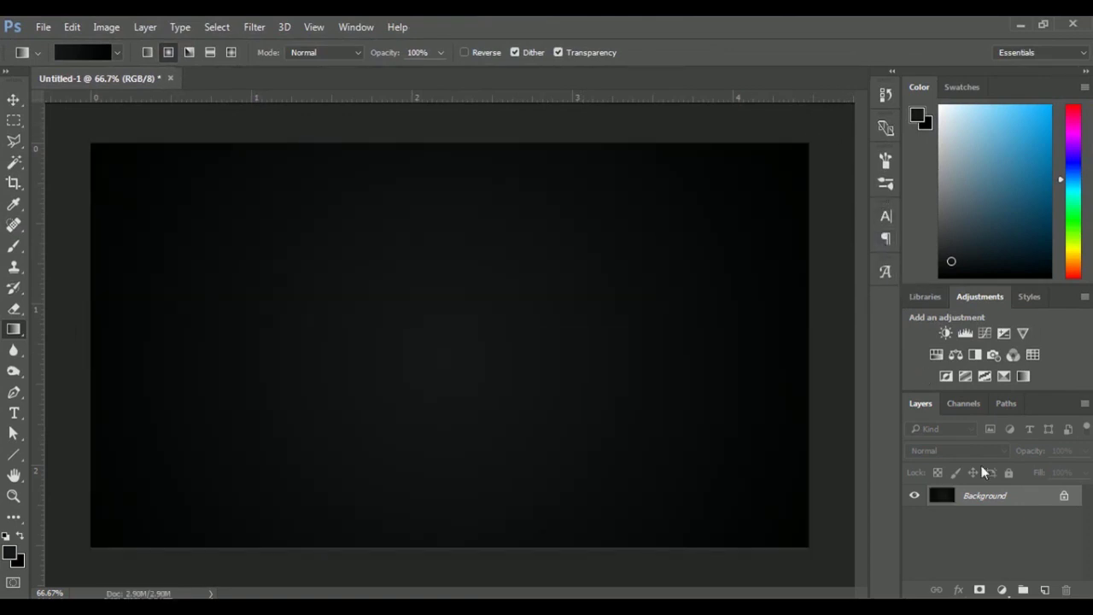
{"action": "left_click_drag", "start_coordinate": [1025, 497], "coordinate": [1044, 590]}
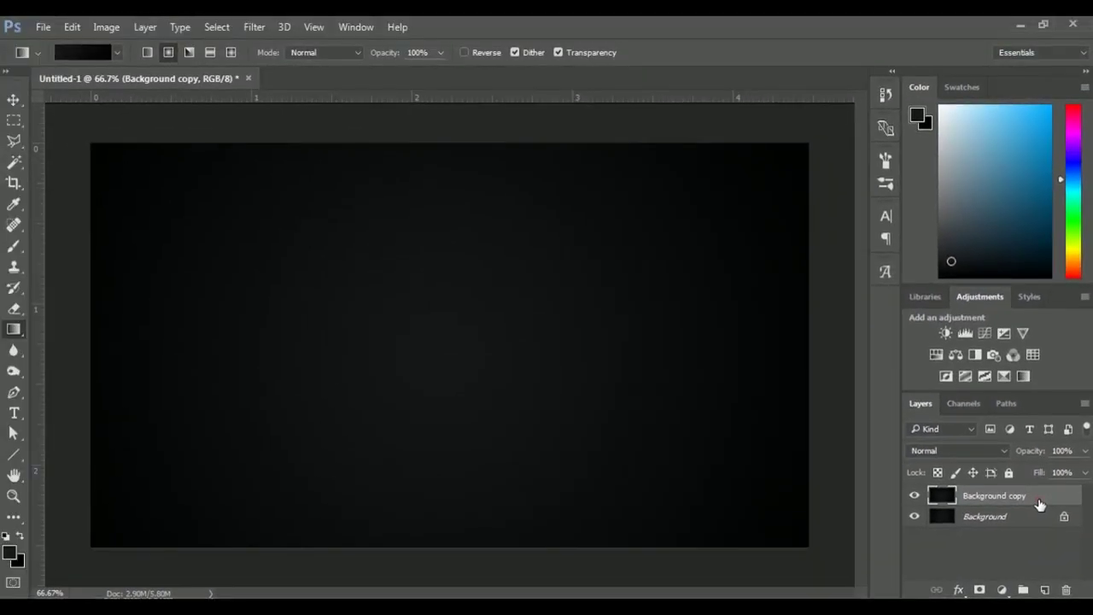
Give Background copy a Pattern Overlay of the Ninja-Ryo diamond-plate pattern in Overlay mode
{"action": "double_click", "coordinate": [1039, 498]}
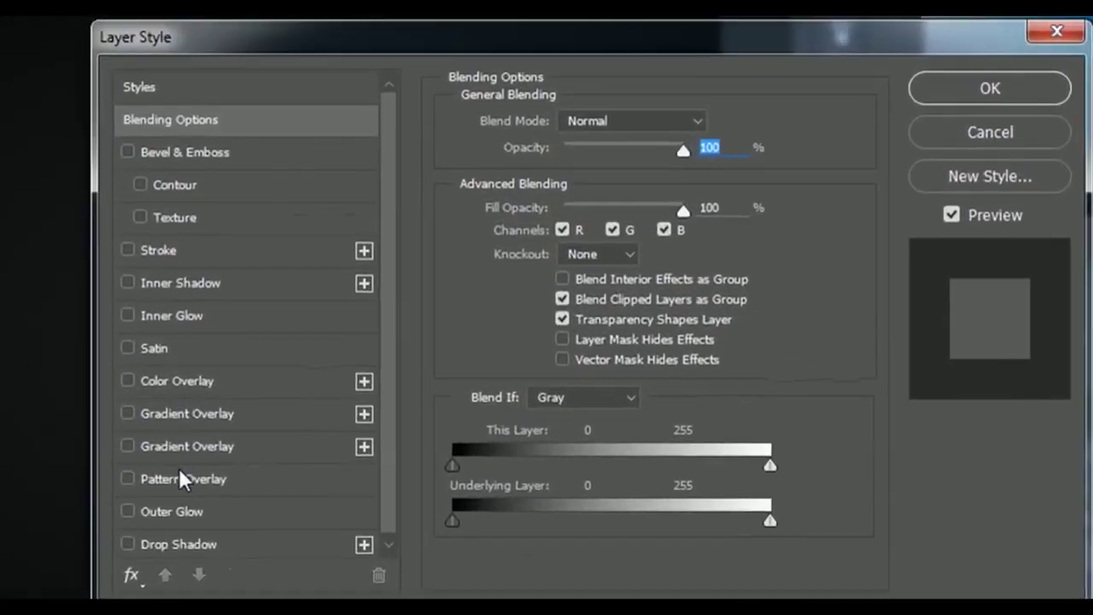
{"action": "left_click", "coordinate": [96, 487]}
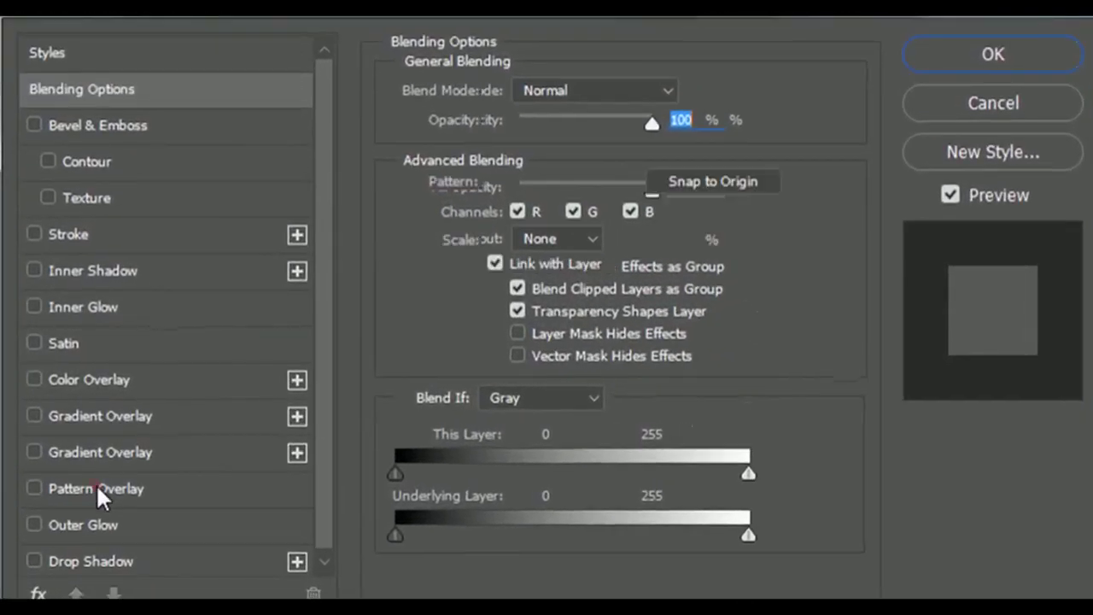
{"action": "left_click", "coordinate": [681, 305]}
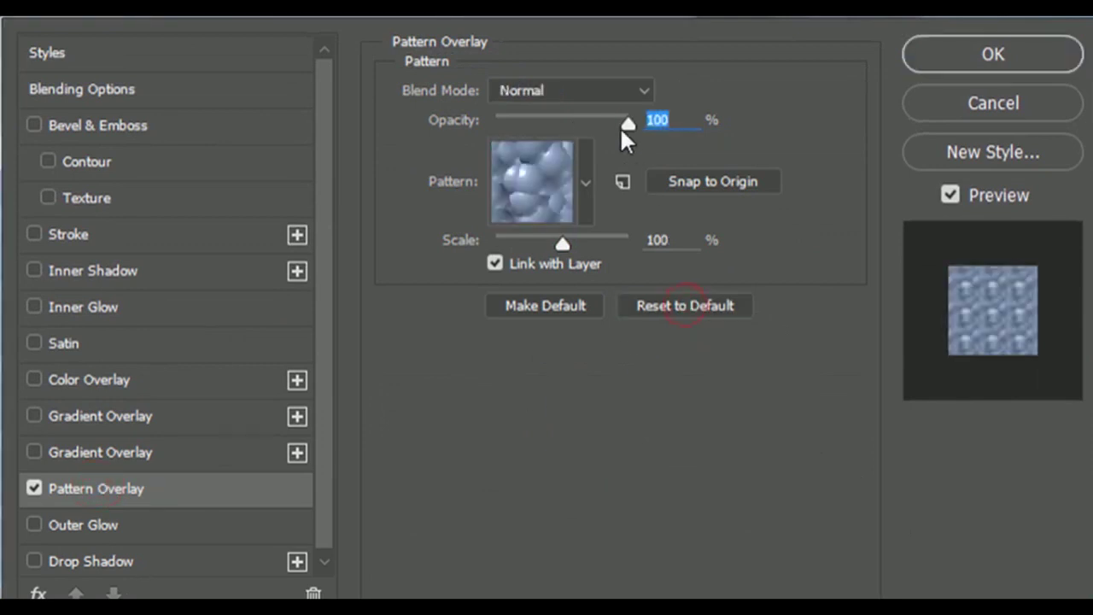
{"action": "left_click", "coordinate": [586, 181]}
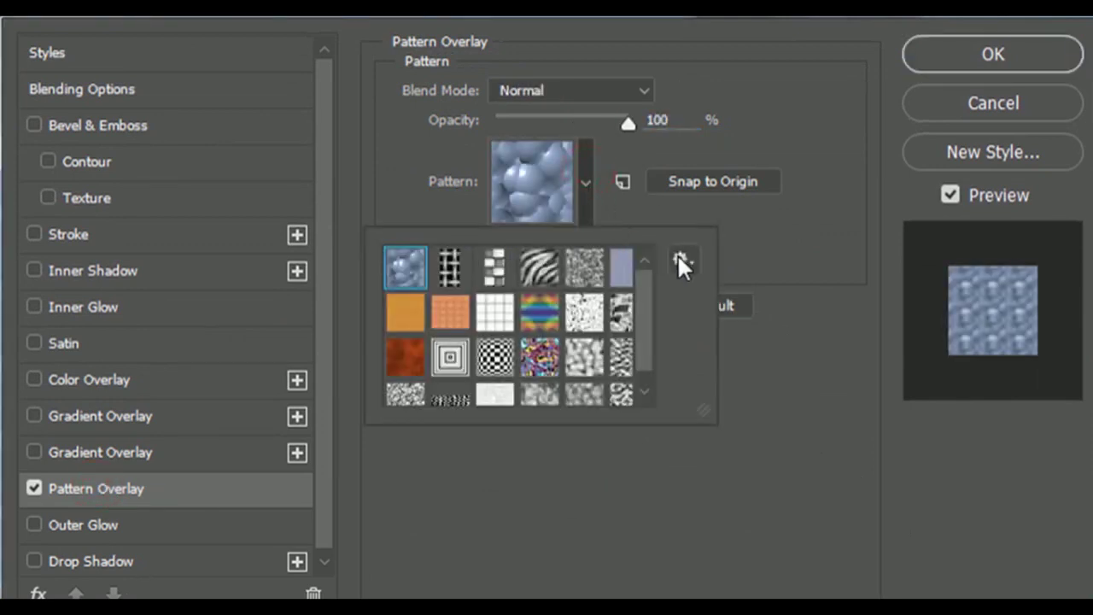
{"action": "left_click", "coordinate": [677, 260]}
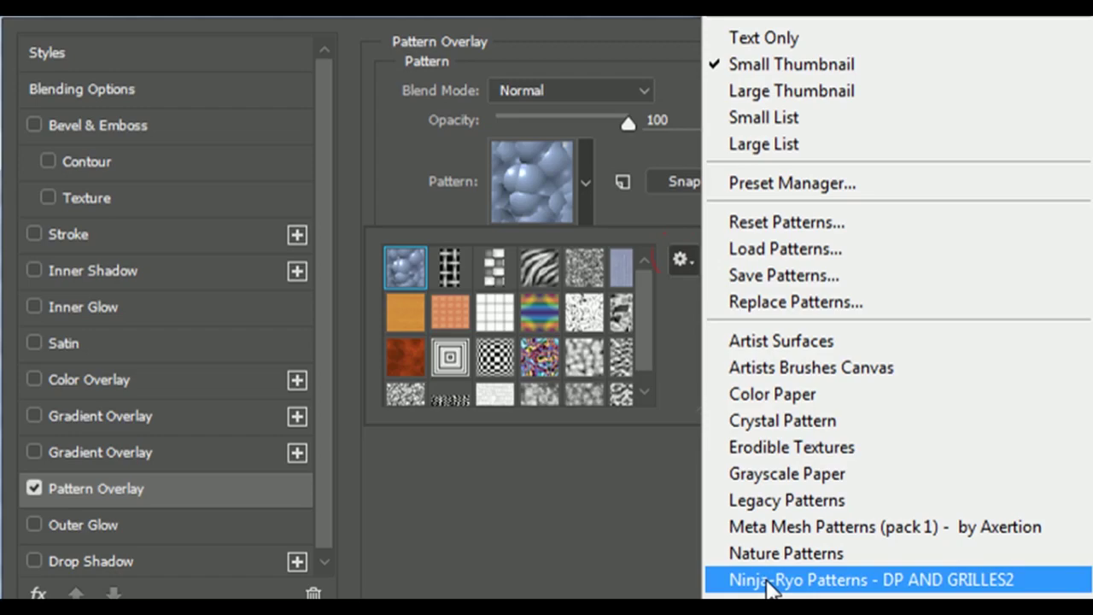
{"action": "left_click", "coordinate": [768, 581]}
{"action": "left_click", "coordinate": [452, 247]}
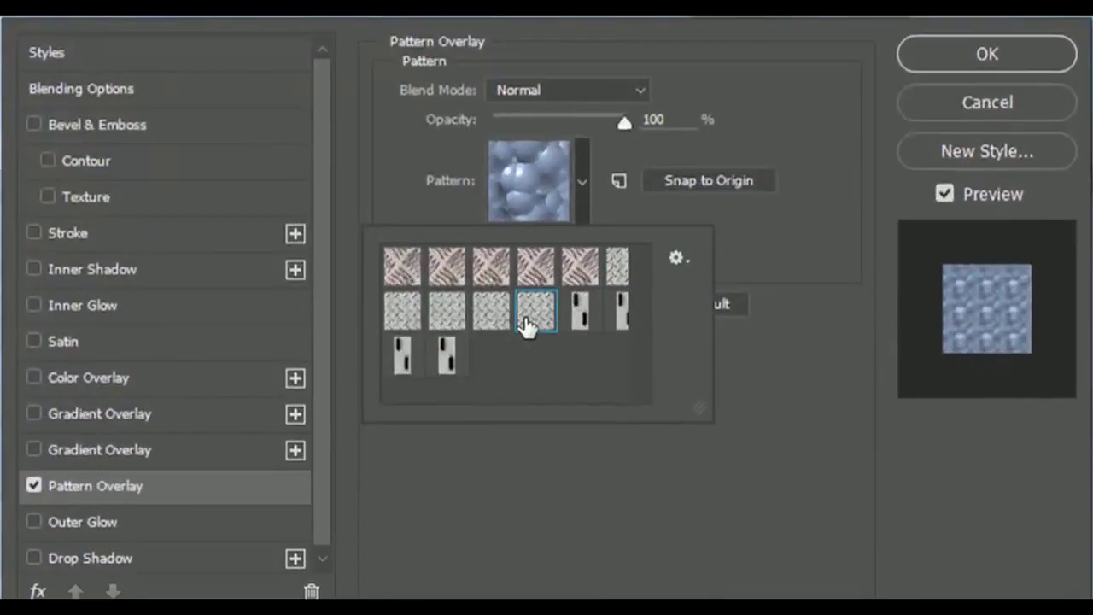
{"action": "left_click", "coordinate": [526, 325]}
{"action": "left_click", "coordinate": [582, 208]}
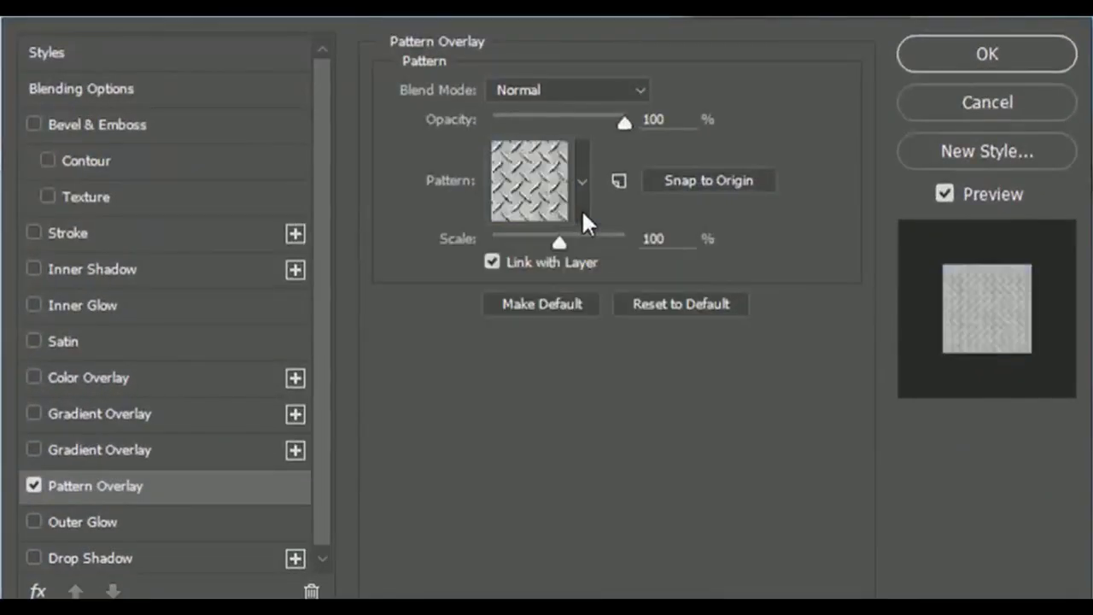
{"action": "left_click", "coordinate": [572, 94]}
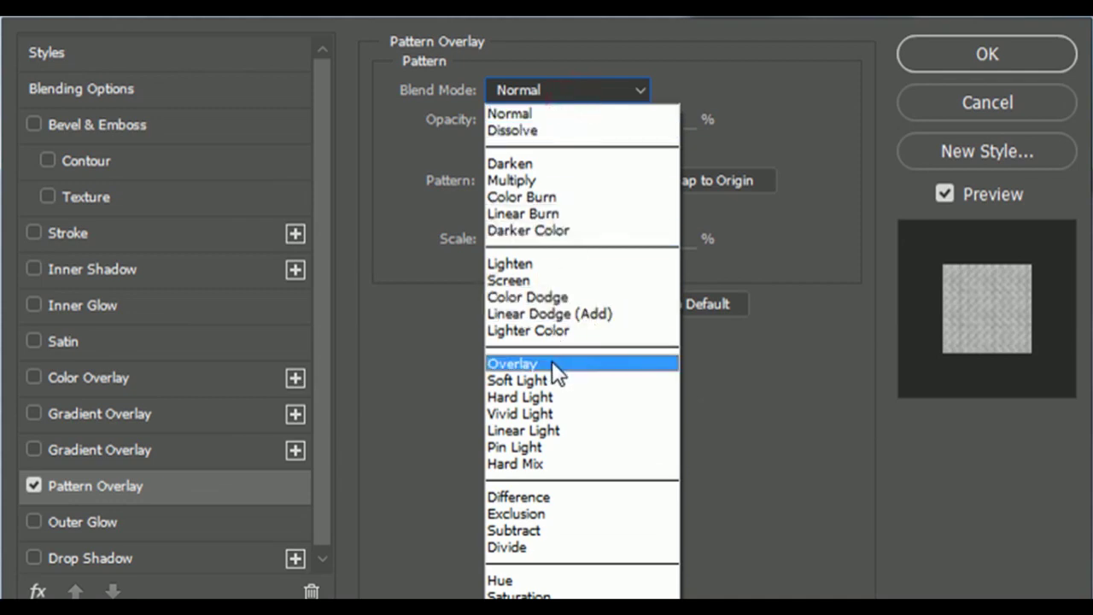
{"action": "left_click", "coordinate": [551, 362]}
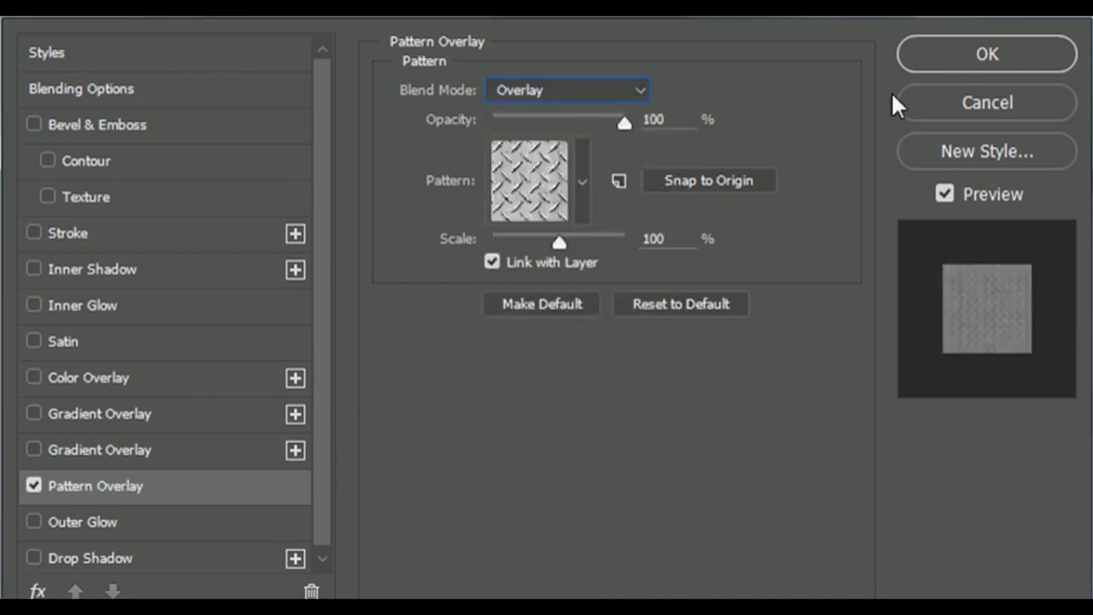
{"action": "left_click", "coordinate": [958, 53]}
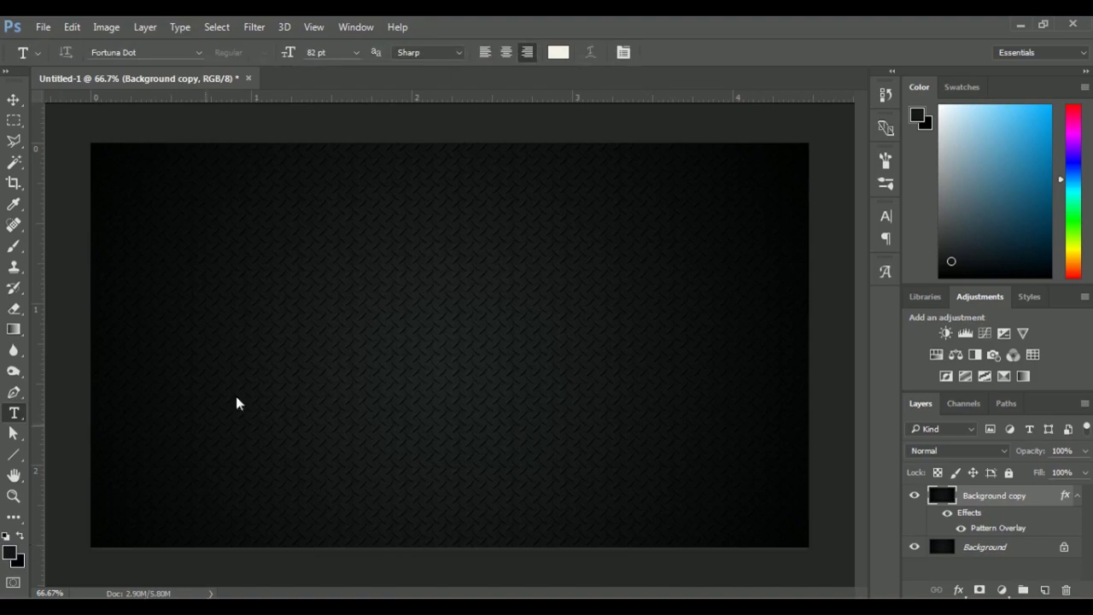
Set the text colour to a slightly greyer off-white
{"action": "left_click", "coordinate": [557, 52]}
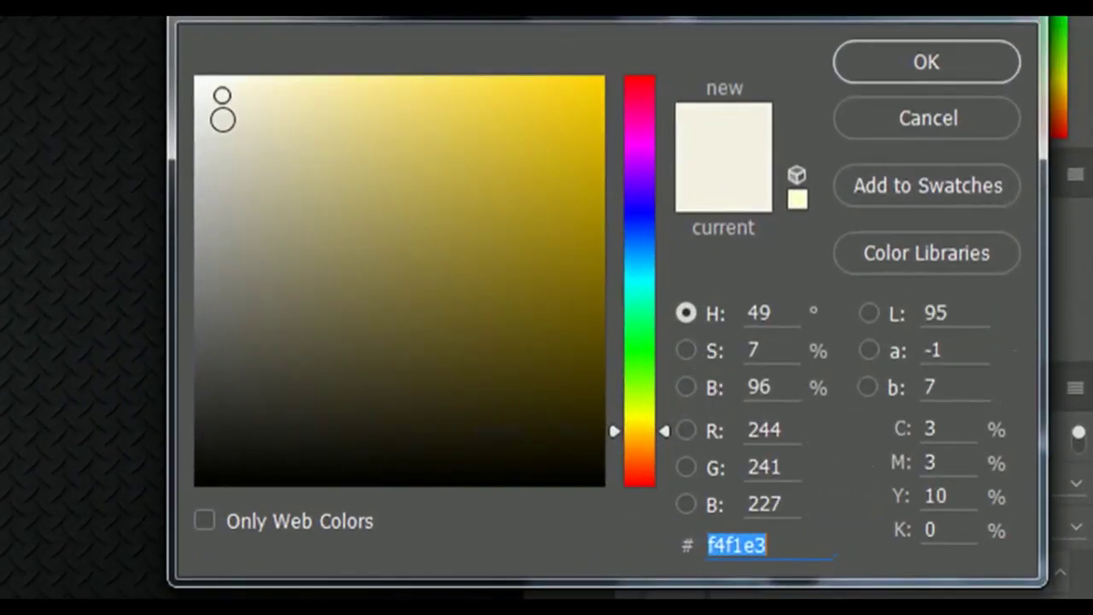
{"action": "left_click", "coordinate": [637, 259]}
{"action": "left_click", "coordinate": [212, 119]}
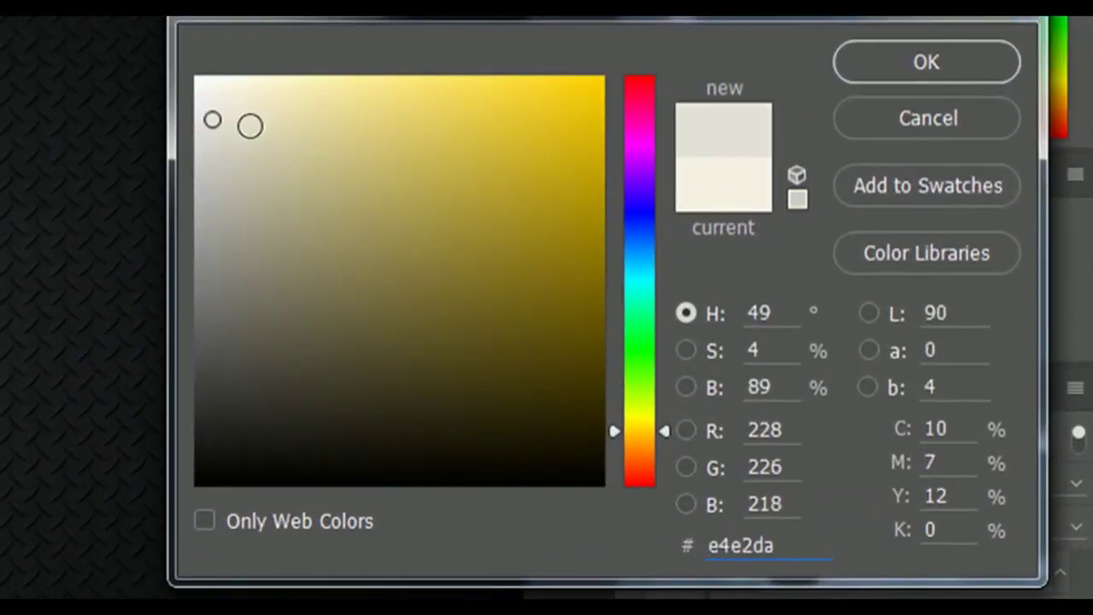
{"action": "left_click", "coordinate": [923, 81]}
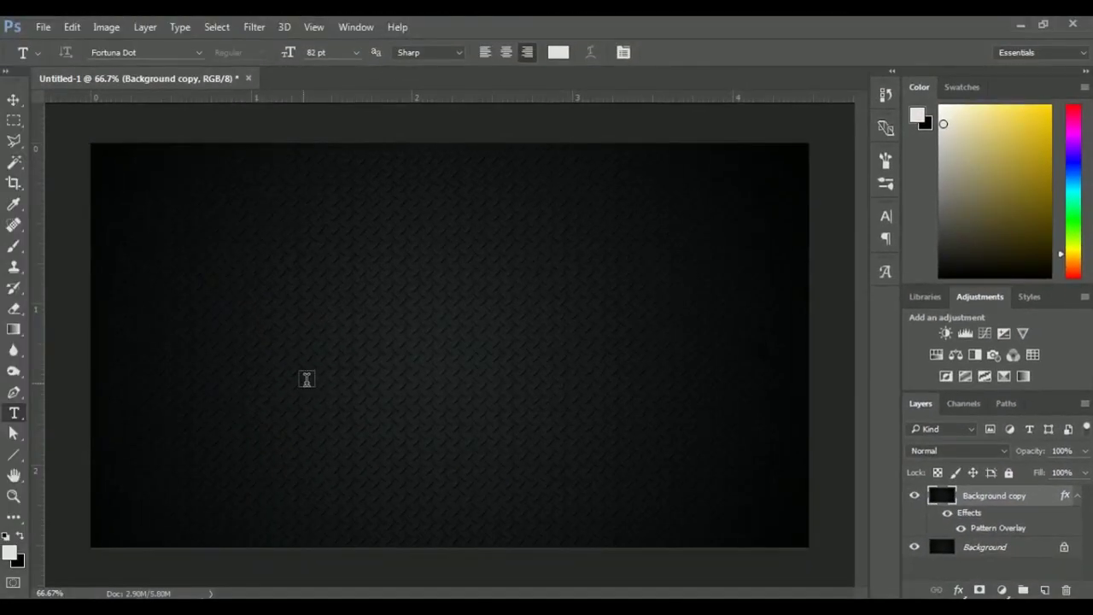
Type the DIAMOND text, scrub its font size to 44 pt, and commit it
{"action": "left_click", "coordinate": [309, 378]}
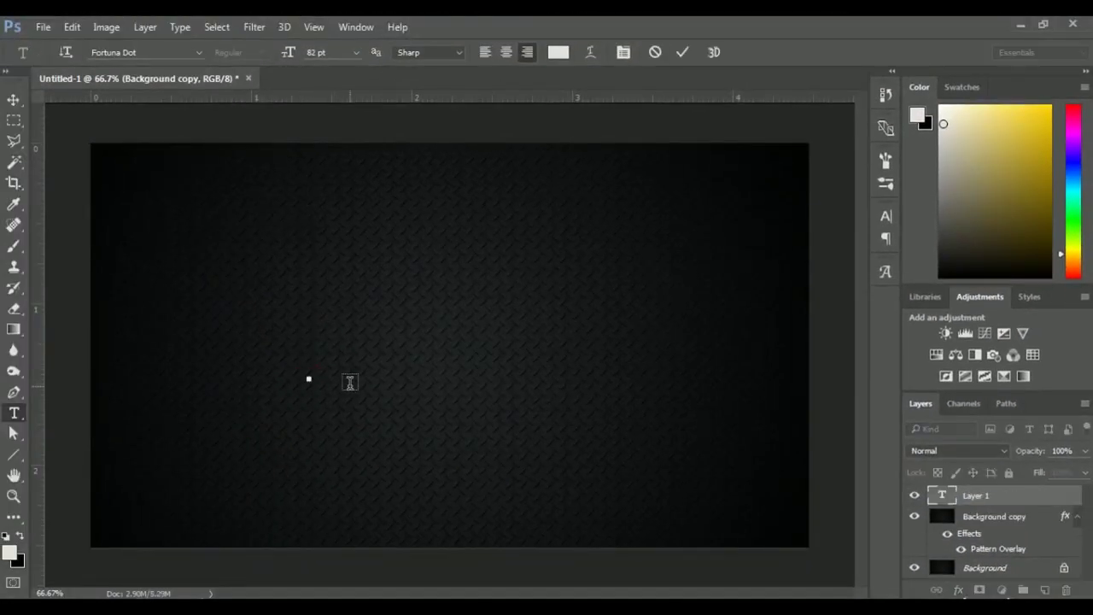
{"action": "type", "text": "A"}
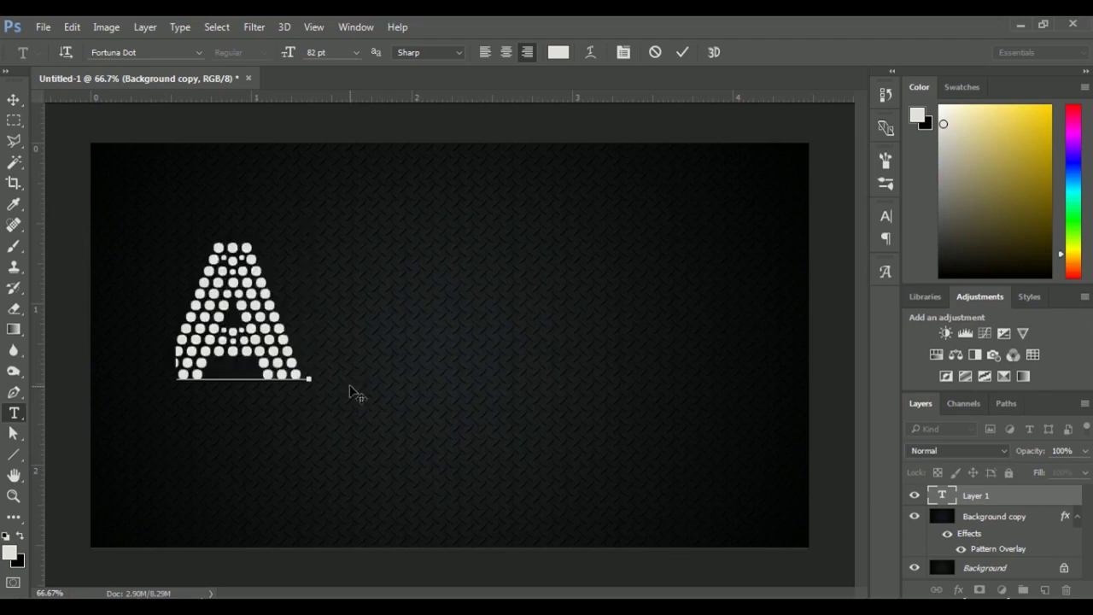
{"action": "type", "text": "ND"}
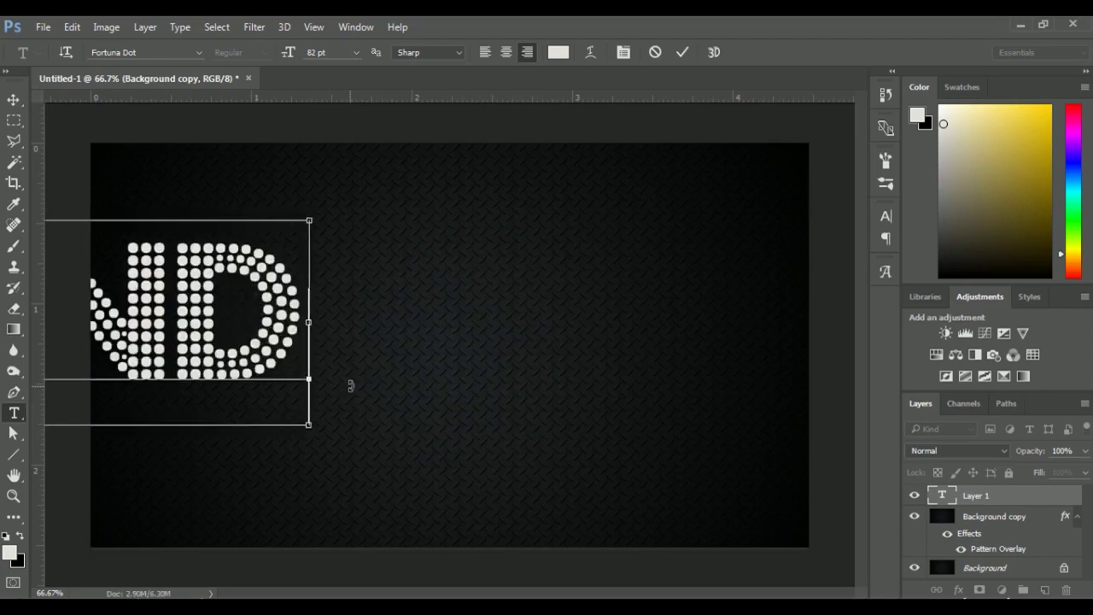
{"action": "key", "text": "ctrl+a"}
{"action": "left_click_drag", "start_coordinate": [291, 50], "coordinate": [258, 65]}
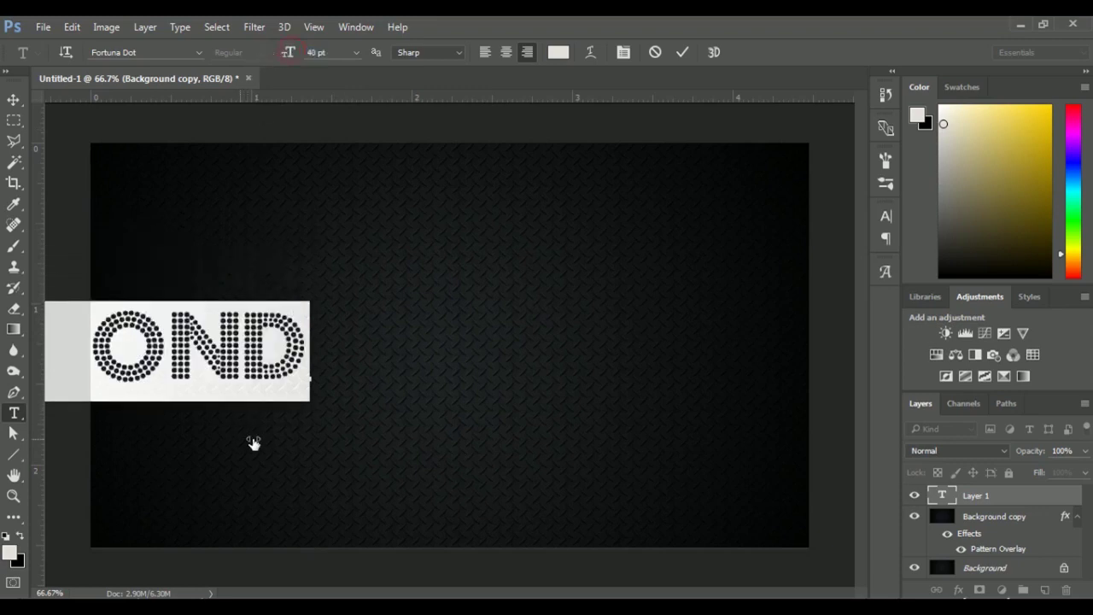
{"action": "left_click_drag", "start_coordinate": [559, 437], "coordinate": [592, 437]}
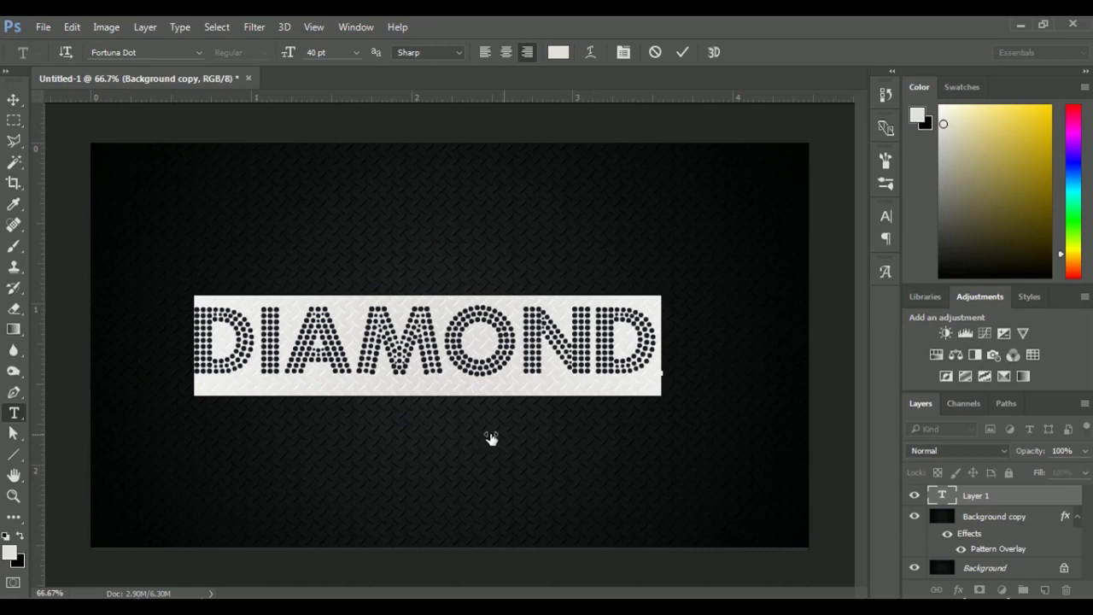
{"action": "left_click_drag", "start_coordinate": [489, 438], "coordinate": [487, 438]}
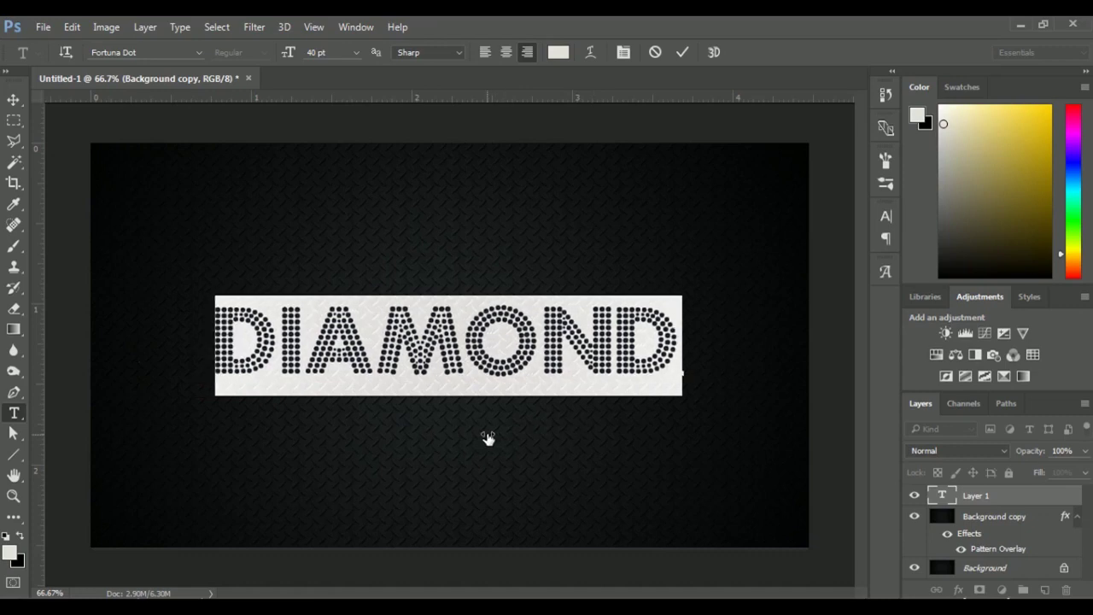
{"action": "left_click_drag", "start_coordinate": [283, 57], "coordinate": [286, 56]}
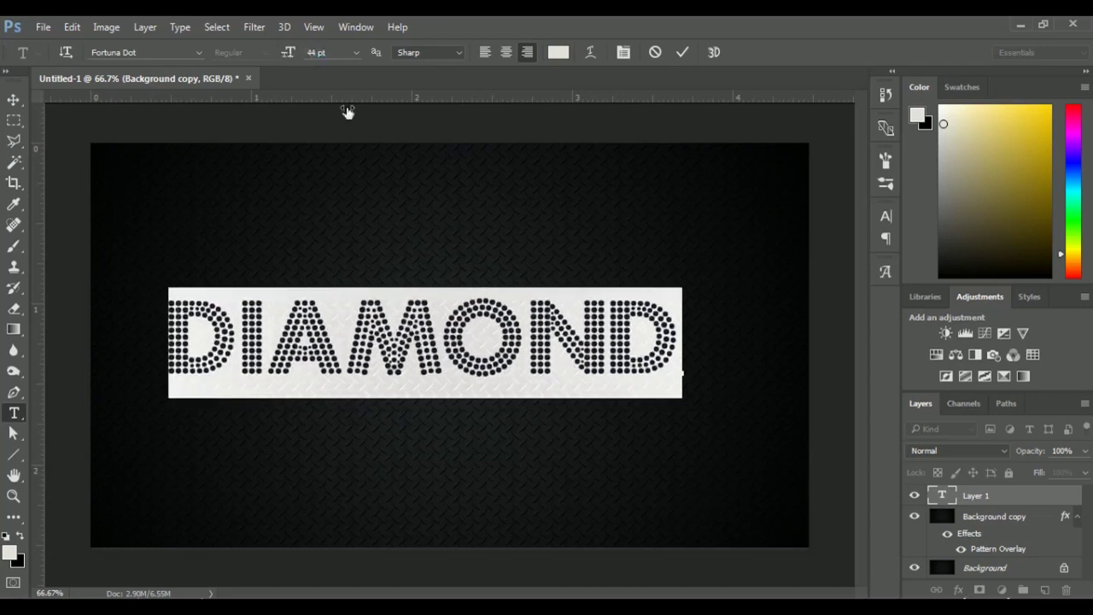
{"action": "left_click", "coordinate": [1022, 495]}
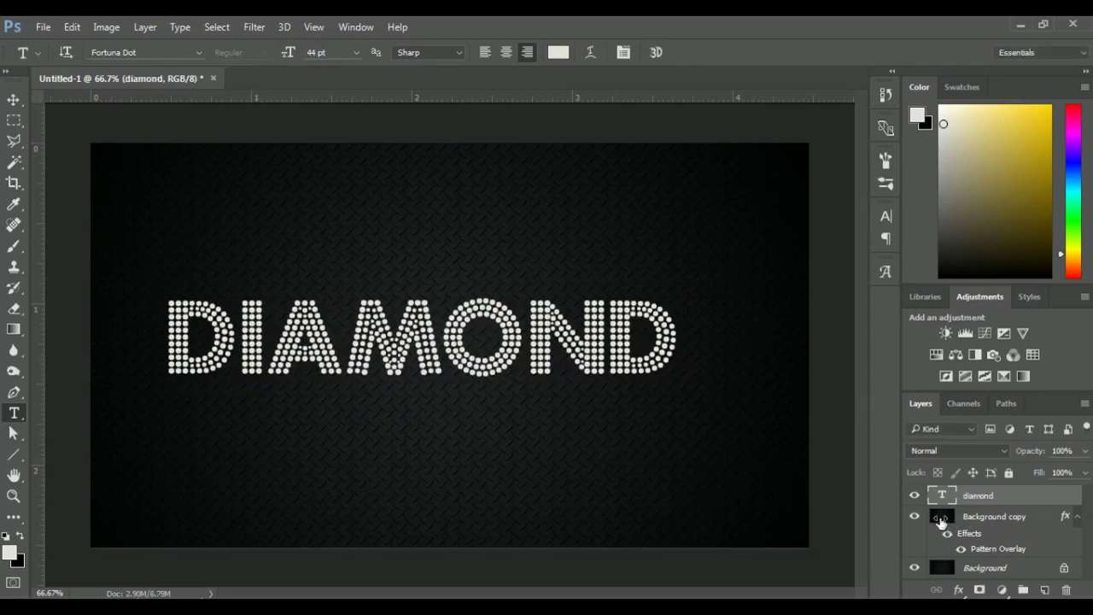
Centre the DIAMOND text vertically on the canvas with the Move tool, then deselect
{"action": "left_click", "coordinate": [7, 102]}
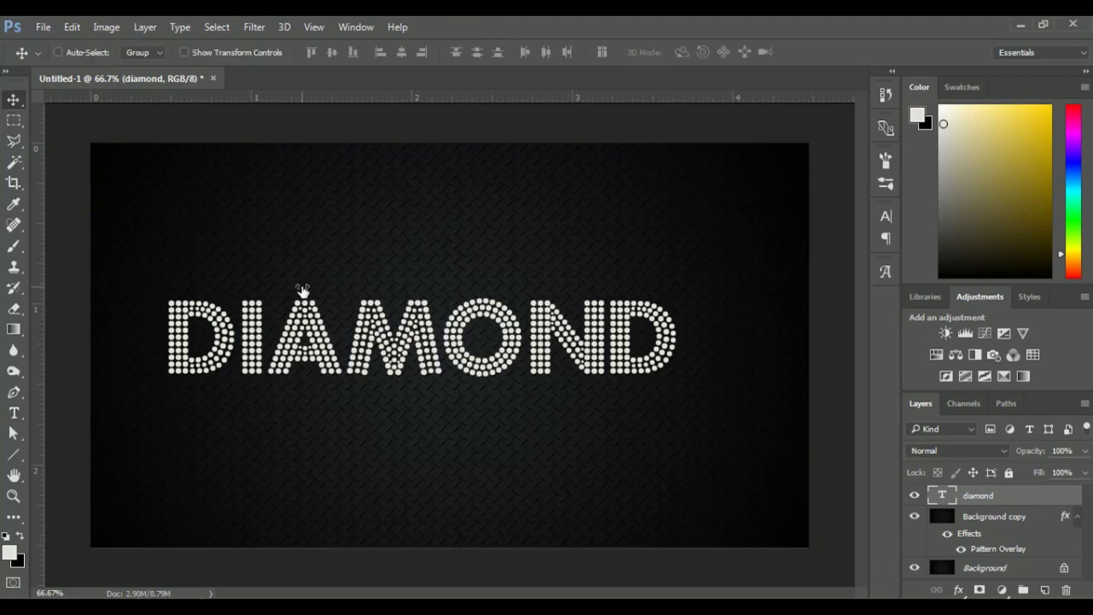
{"action": "mouse_move", "coordinate": [363, 333]}
{"action": "left_mouse_down"}
{"action": "mouse_move", "coordinate": [410, 330]}
{"action": "mouse_move", "coordinate": [390, 350]}
{"action": "left_mouse_up"}
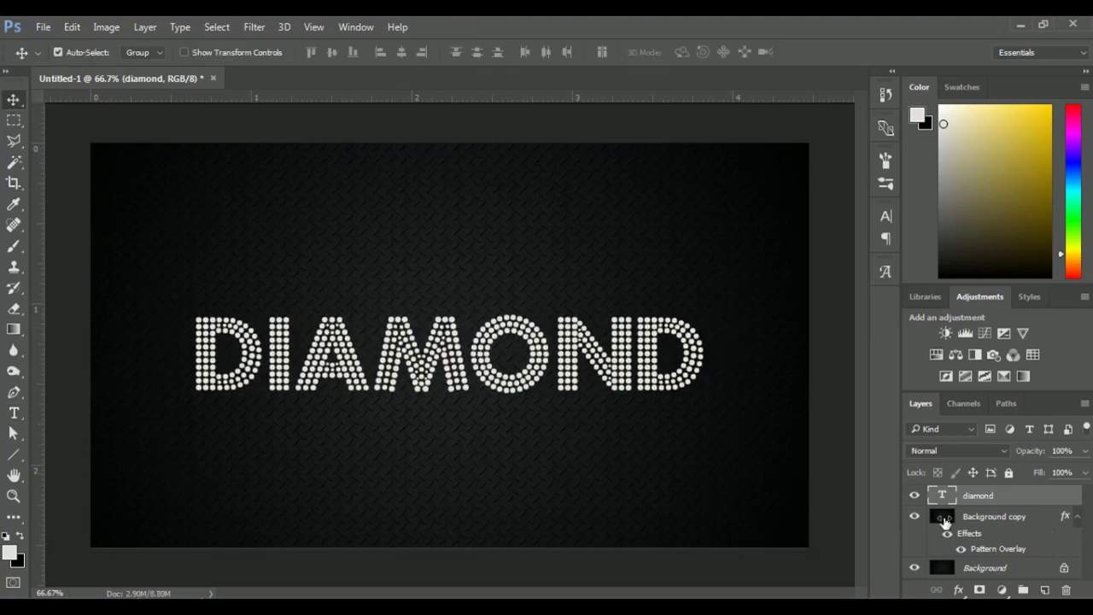
{"action": "key", "text": "ctrl+a"}
{"action": "left_click", "coordinate": [332, 52]}
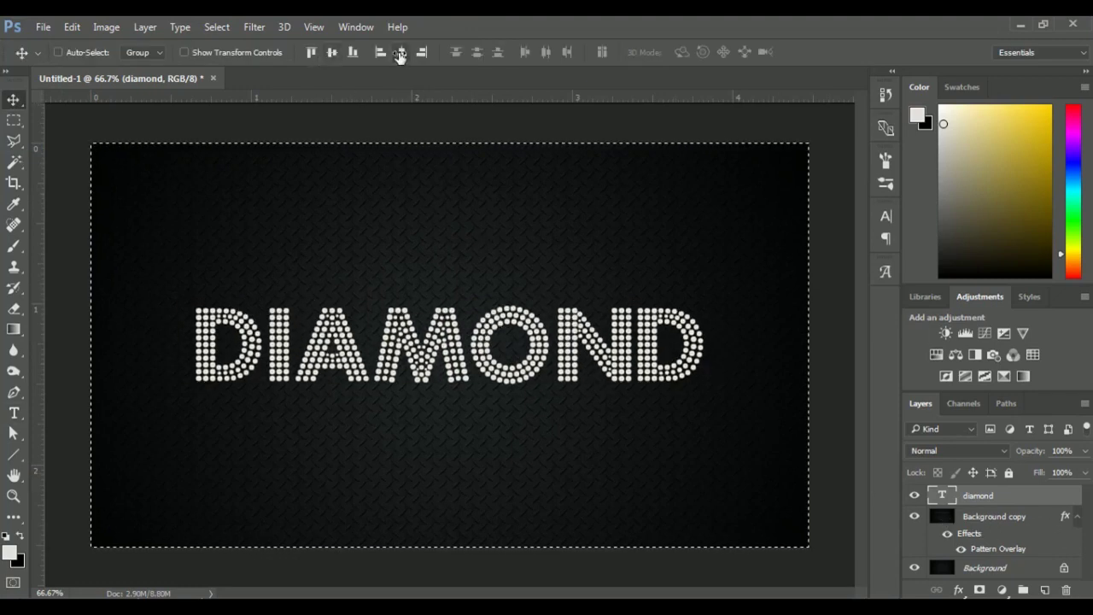
{"action": "key", "text": "ctrl+d"}
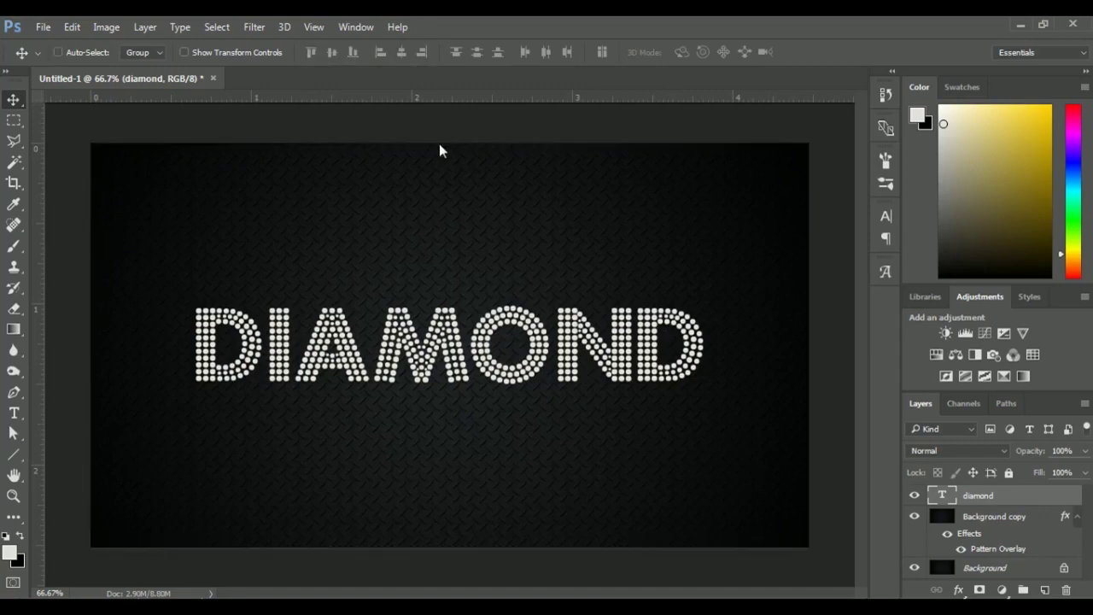
Duplicate the diamond text layer, set the copy's Fill to 0%, and reselect the original
{"action": "mouse_move", "coordinate": [987, 494]}
{"action": "left_mouse_down"}
{"action": "mouse_move", "coordinate": [1043, 589]}
{"action": "mouse_move", "coordinate": [969, 578]}
{"action": "left_mouse_up"}
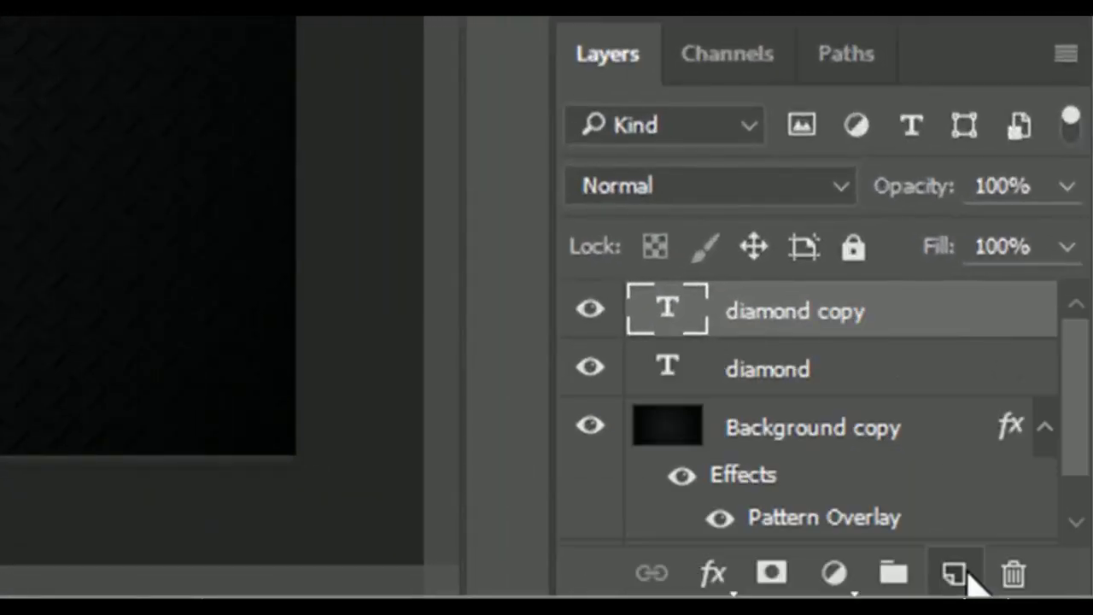
{"action": "left_click_drag", "start_coordinate": [948, 254], "coordinate": [693, 260]}
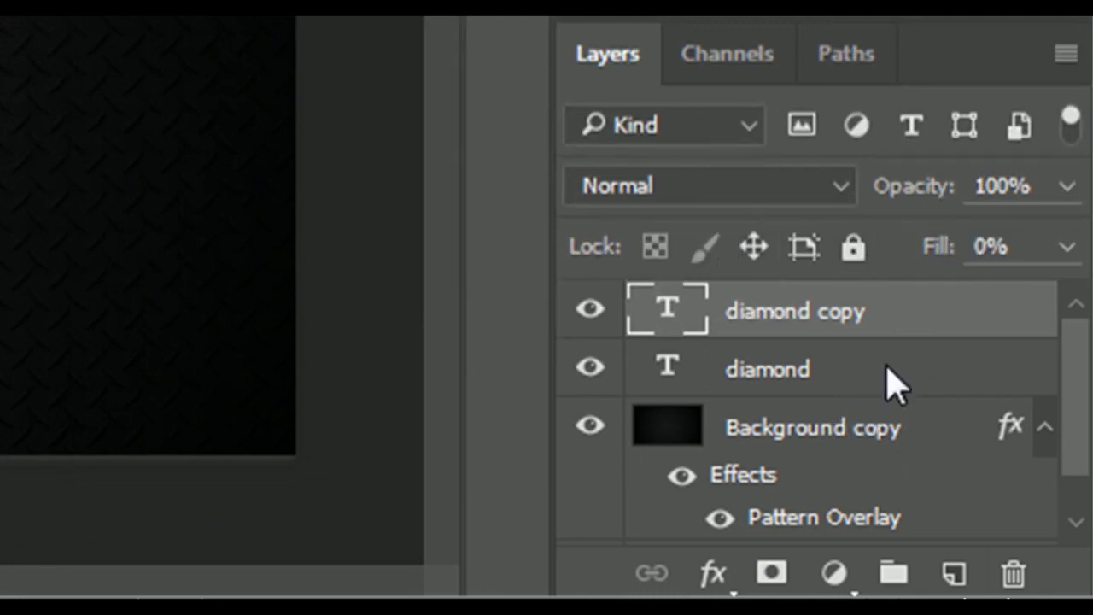
{"action": "left_click", "coordinate": [918, 388]}
Add Bevel & Emboss to the original: size 10 px, angle 120, anti-aliased gloss contour
{"action": "double_click", "coordinate": [858, 373]}
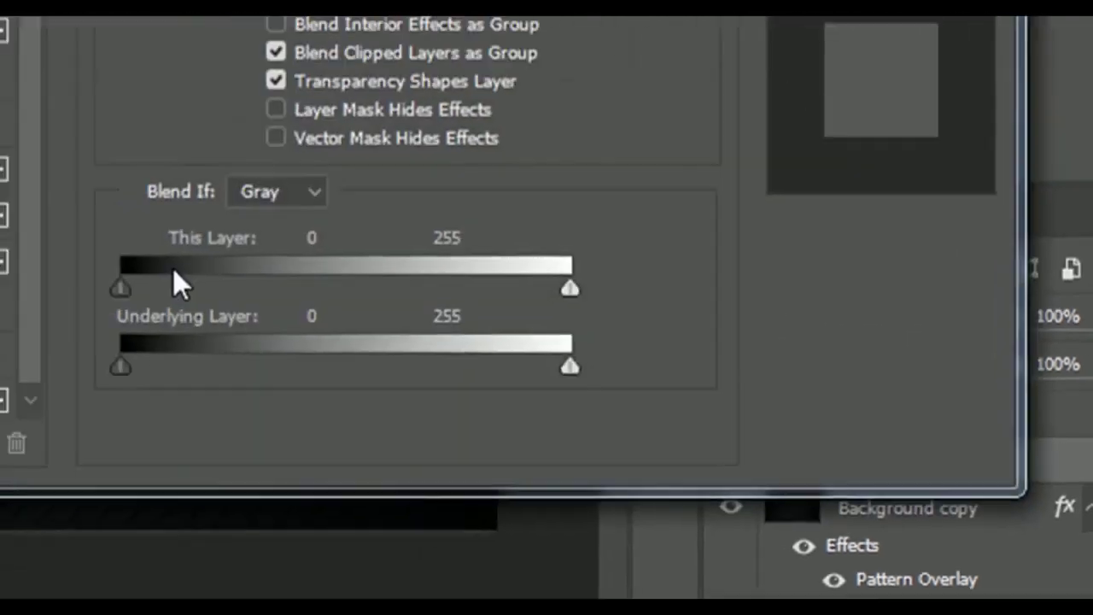
{"action": "left_click", "coordinate": [291, 139]}
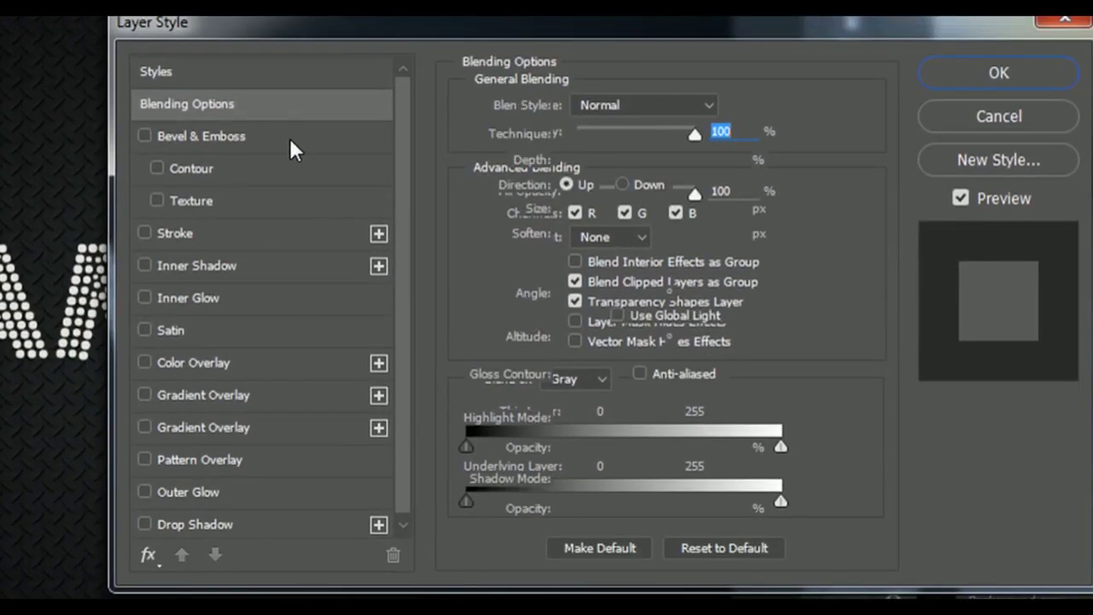
{"action": "left_click", "coordinate": [731, 555]}
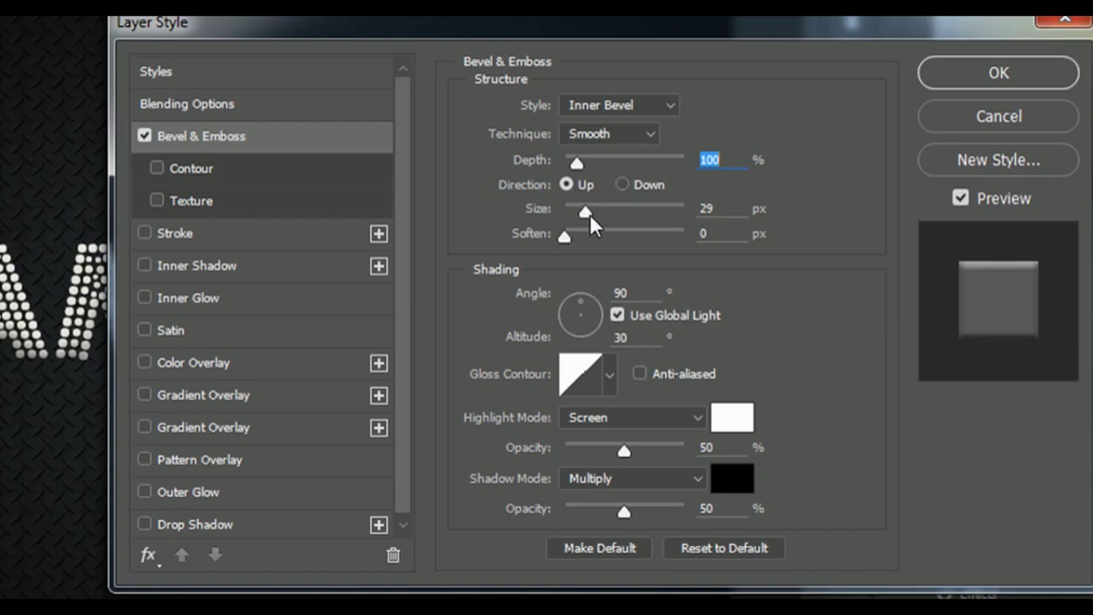
{"action": "left_click_drag", "start_coordinate": [578, 207], "coordinate": [575, 206]}
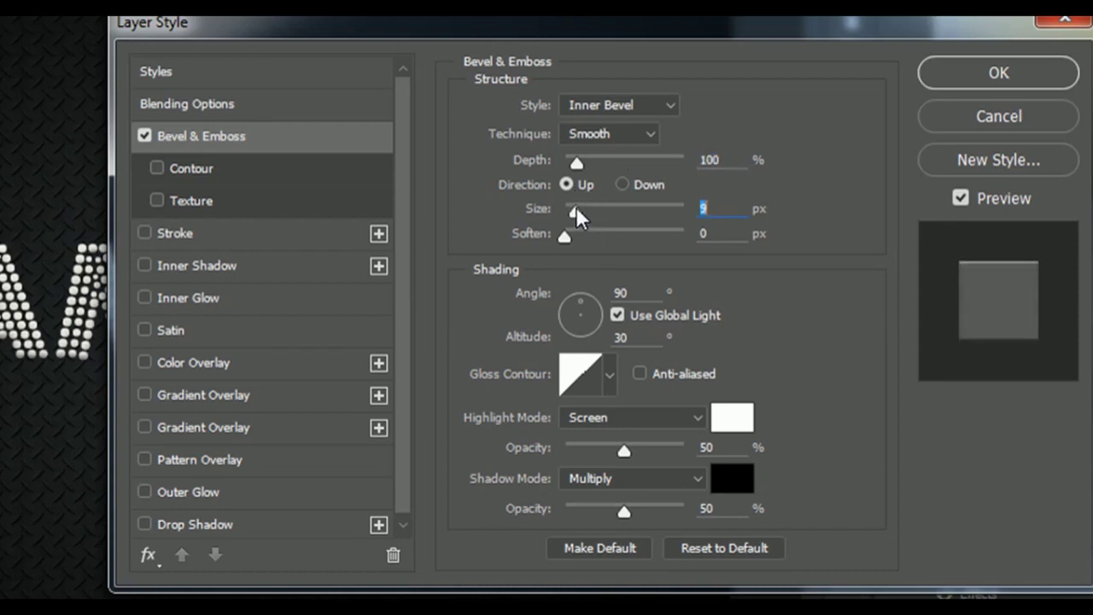
{"action": "double_click", "coordinate": [621, 293]}
{"action": "type", "text": "120"}
{"action": "left_click", "coordinate": [609, 377]}
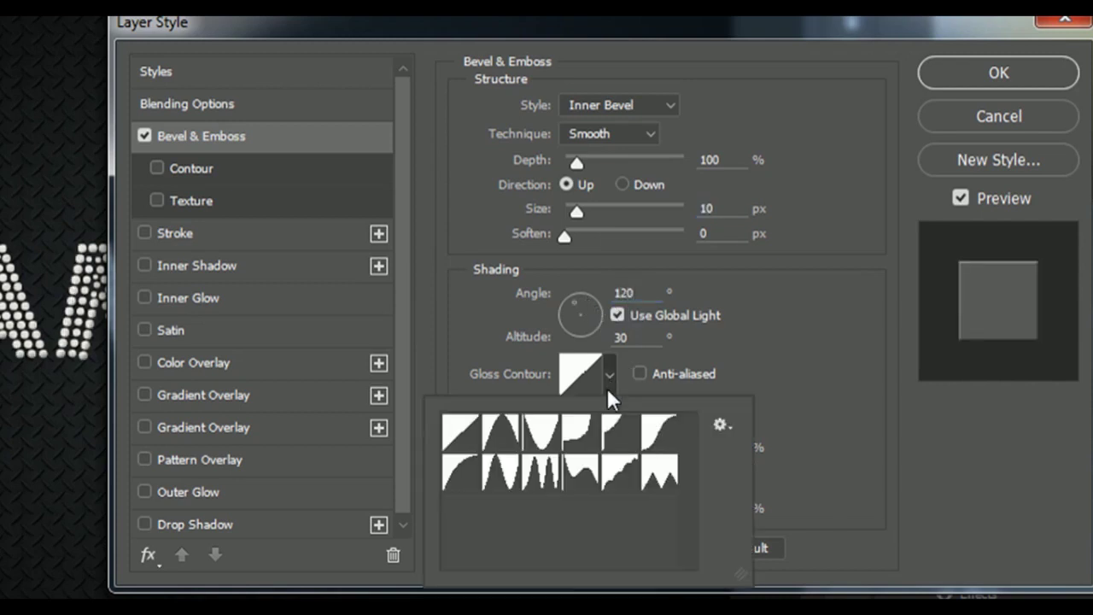
{"action": "left_click", "coordinate": [504, 474]}
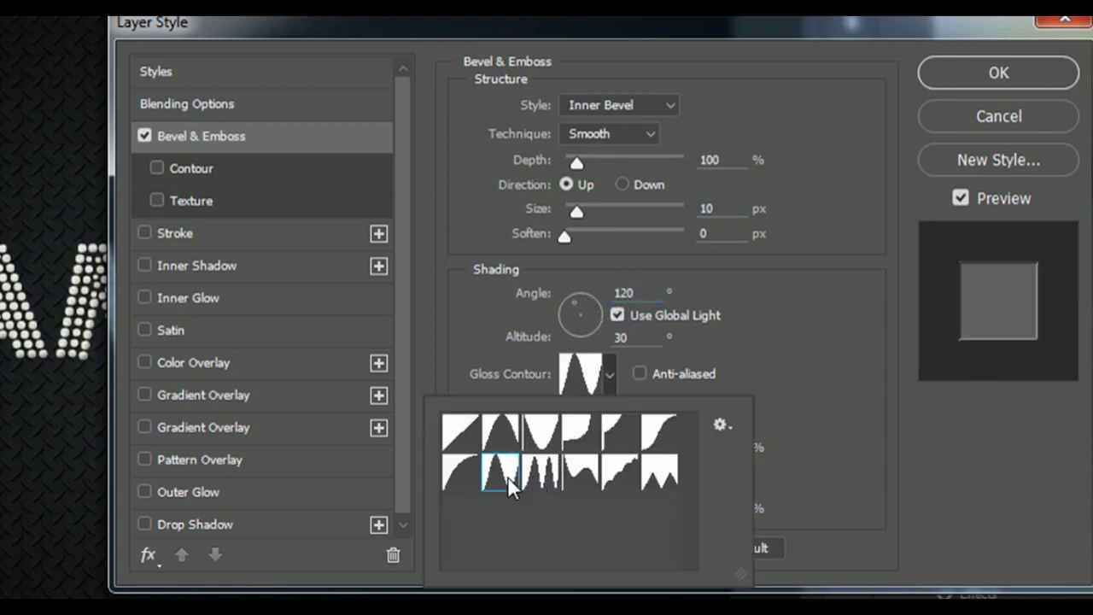
{"action": "left_click", "coordinate": [627, 384]}
{"action": "left_click", "coordinate": [637, 373]}
Set bevel highlights to Vivid Light at 75% and the shadow to #a6a6a6 at 75%
{"action": "left_click", "coordinate": [638, 418]}
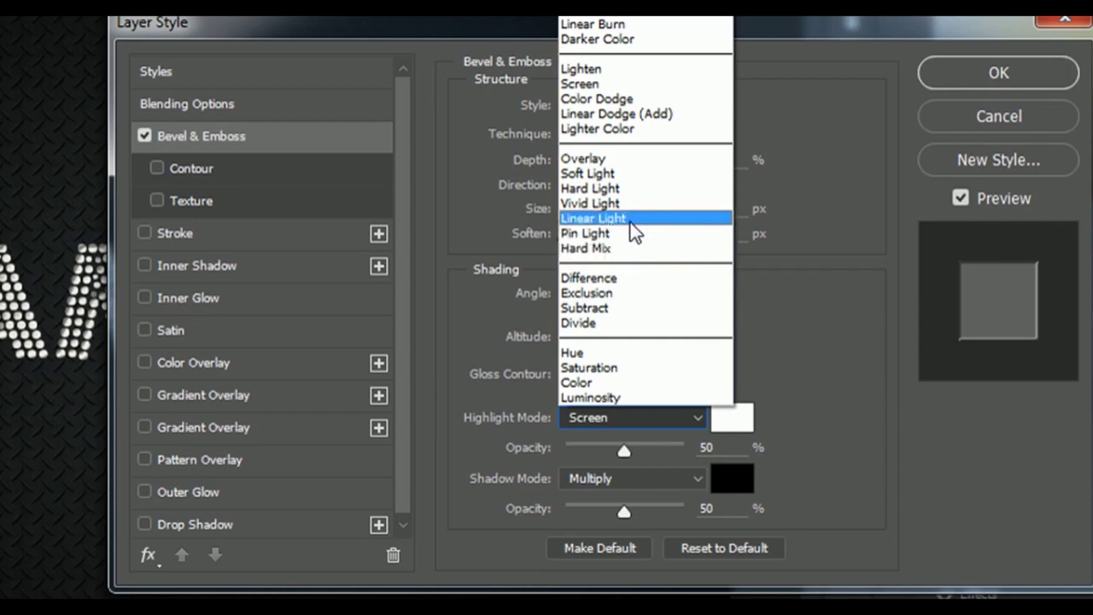
{"action": "left_click", "coordinate": [632, 205]}
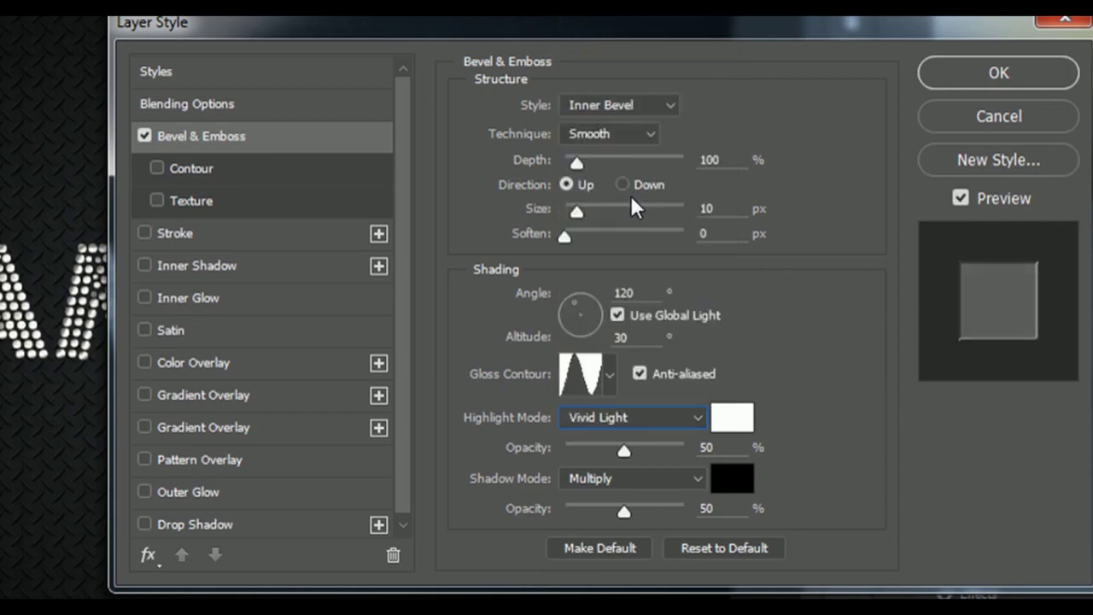
{"action": "left_click", "coordinate": [723, 490]}
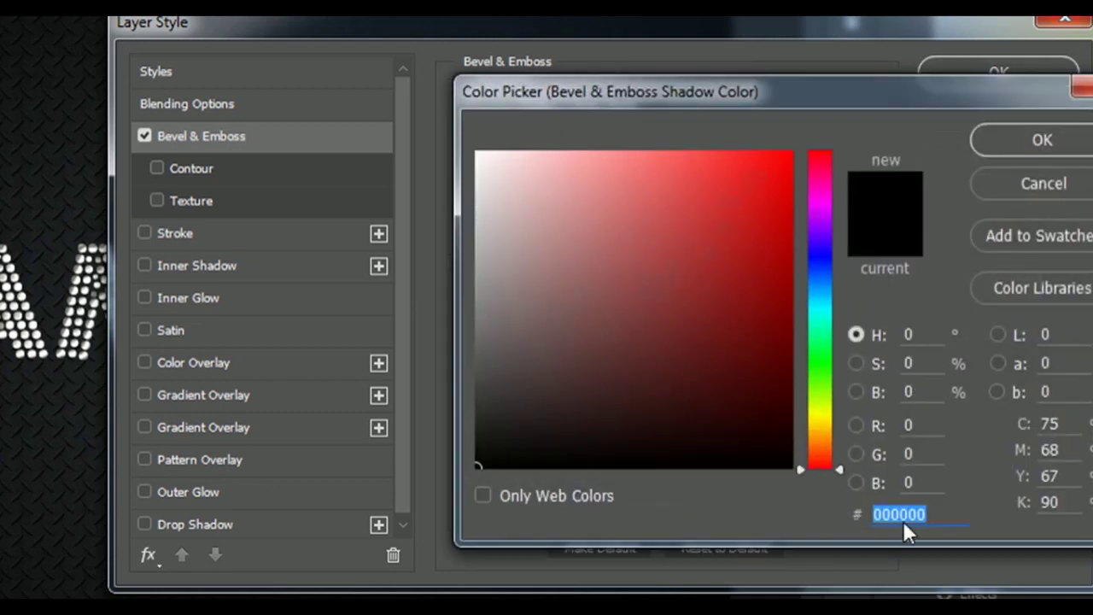
{"action": "type", "text": "a5"}
{"action": "key", "text": "BackSpace"}
{"action": "type", "text": "6a6"}
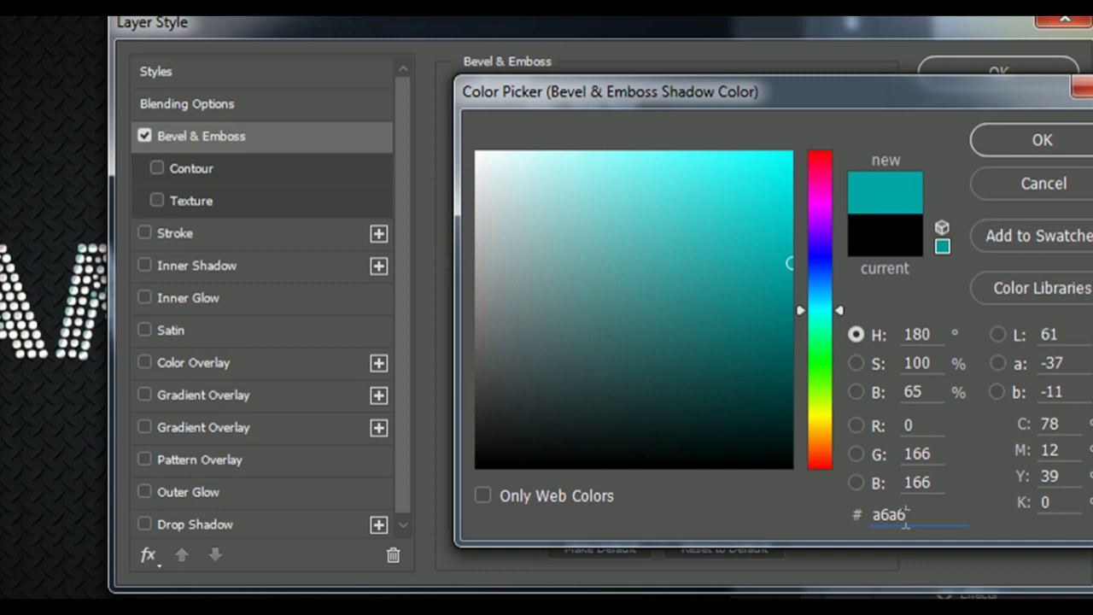
{"action": "type", "text": "a6"}
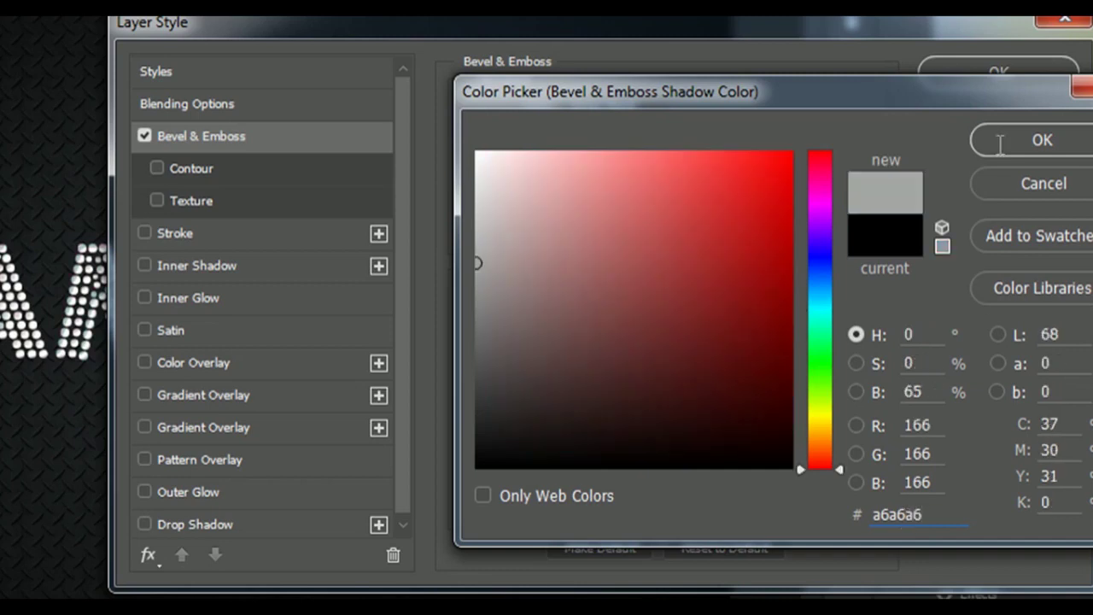
{"action": "left_click", "coordinate": [997, 141]}
{"action": "double_click", "coordinate": [701, 448]}
{"action": "type", "text": "75"}
{"action": "double_click", "coordinate": [698, 508]}
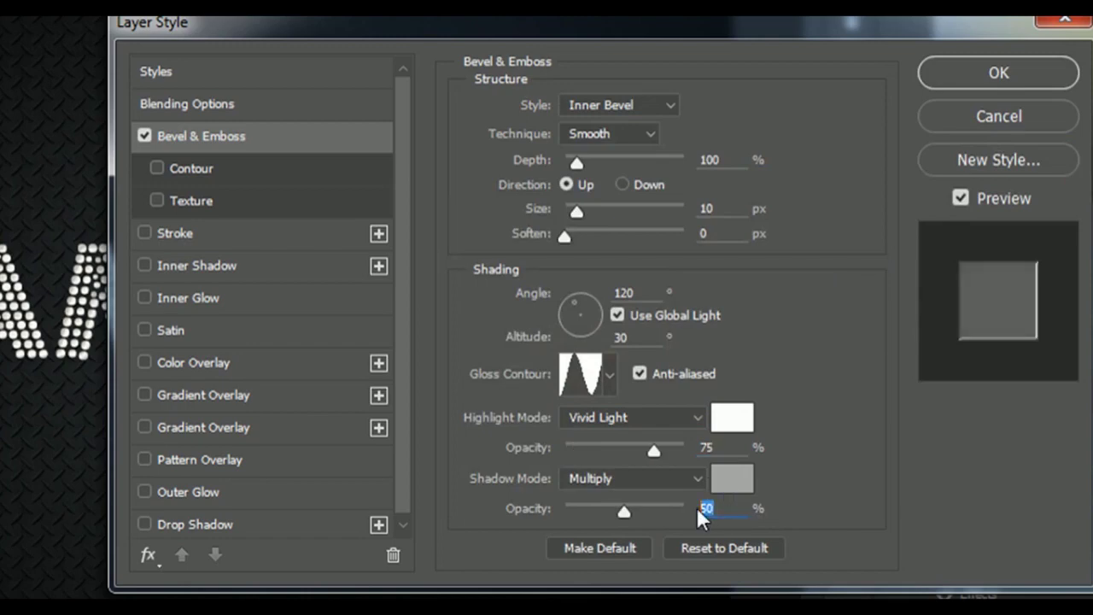
{"action": "type", "text": "7"}
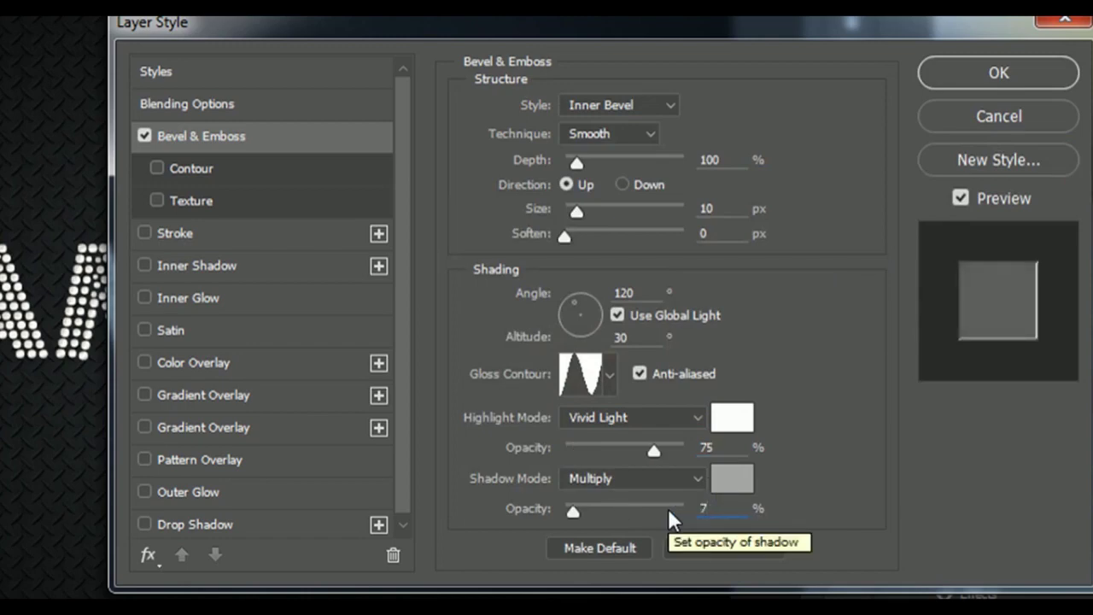
{"action": "type", "text": "5"}
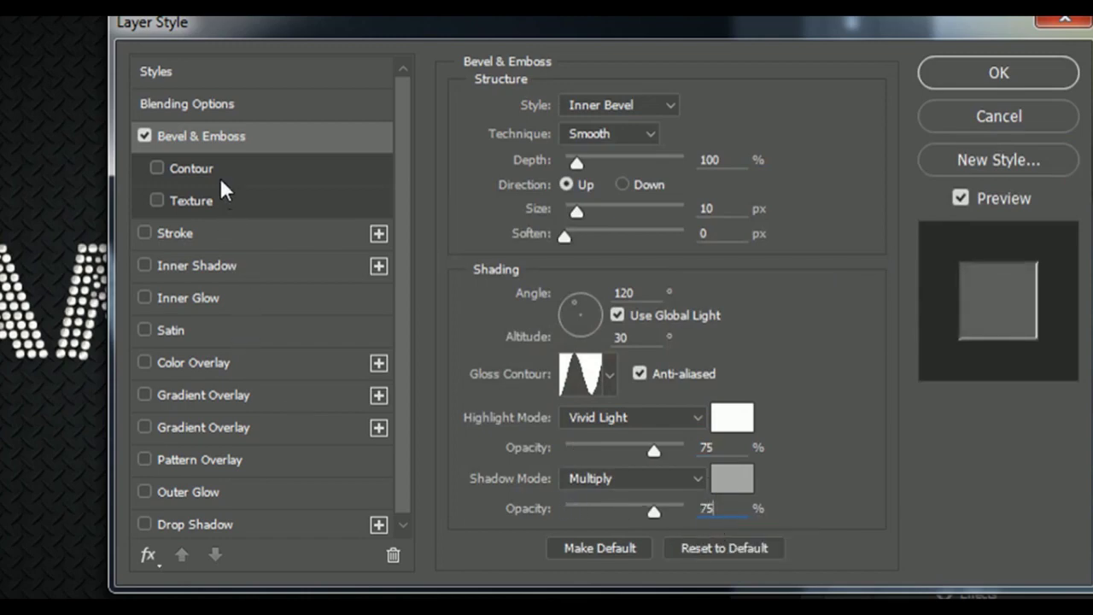
Add an anti-aliased Contour to the bevel with its range lowered to about 25%
{"action": "left_click", "coordinate": [189, 169]}
{"action": "left_click", "coordinate": [597, 114]}
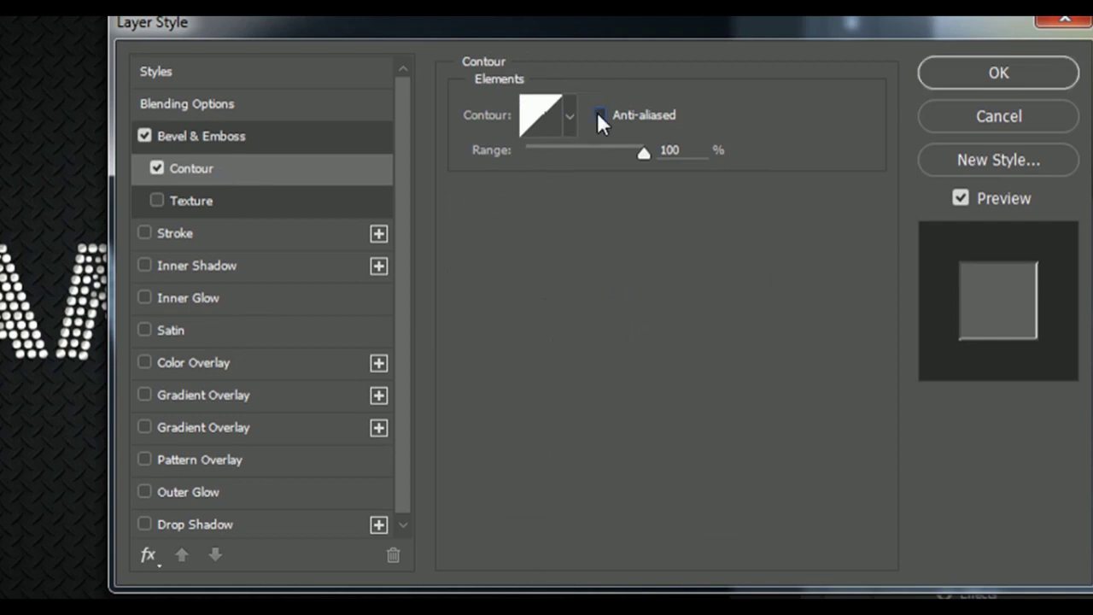
{"action": "left_click_drag", "start_coordinate": [561, 147], "coordinate": [556, 147]}
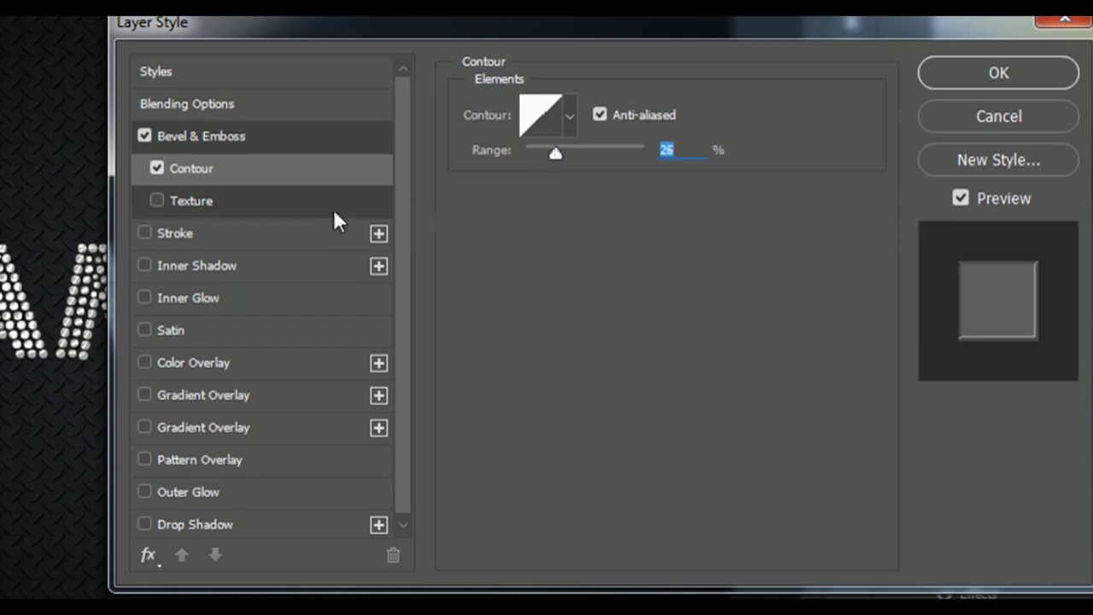
Add a bevel Texture using a pattern from the Meta Mesh Patterns set
{"action": "left_click", "coordinate": [304, 204]}
{"action": "left_click", "coordinate": [600, 152]}
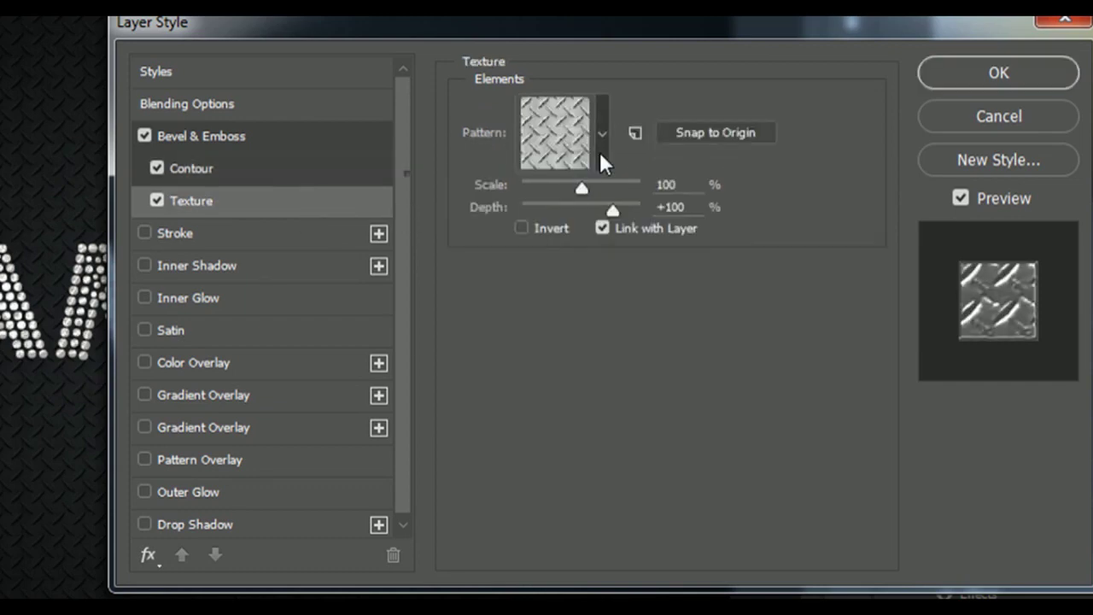
{"action": "left_click", "coordinate": [691, 203]}
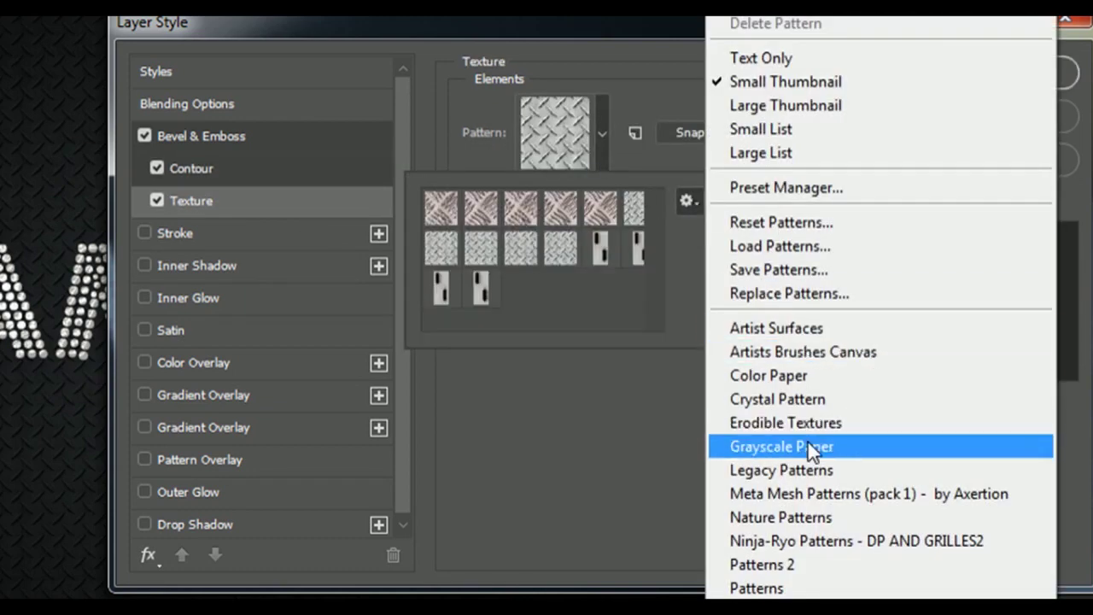
{"action": "left_click", "coordinate": [805, 494]}
{"action": "left_click", "coordinate": [236, 166]}
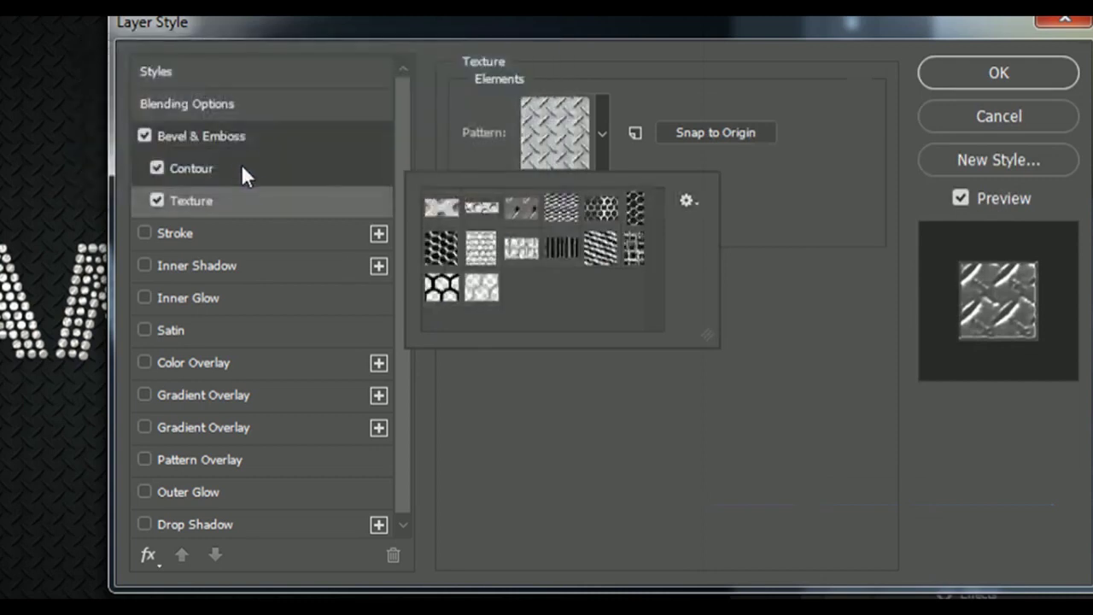
{"action": "left_click", "coordinate": [480, 252]}
{"action": "left_click", "coordinate": [602, 159]}
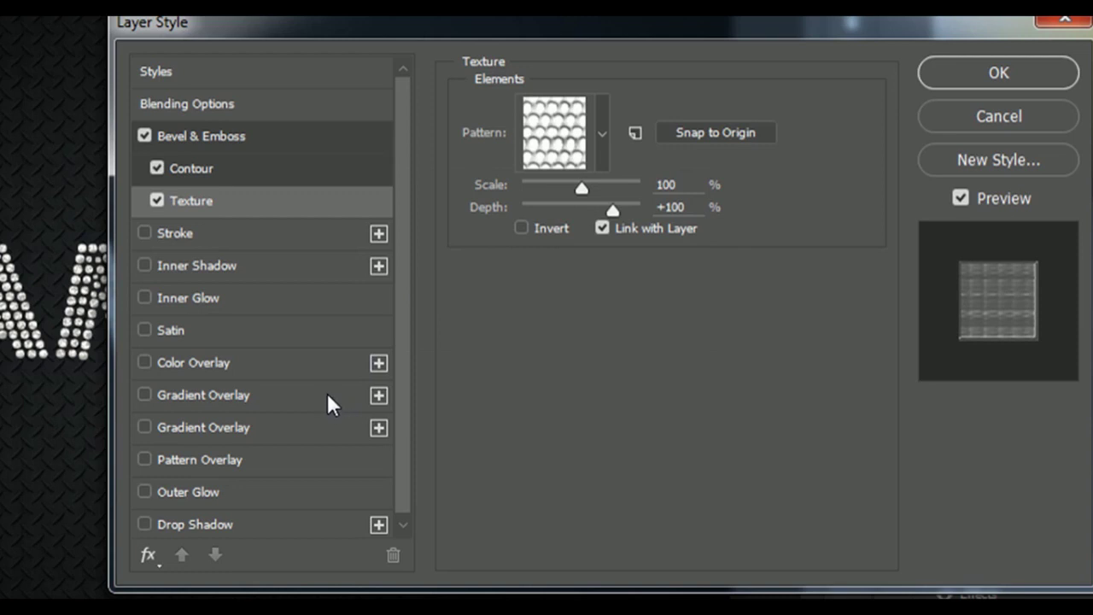
Add a default Pattern Overlay using the loaded crystal pattern scaled to 10%
{"action": "left_click", "coordinate": [200, 461]}
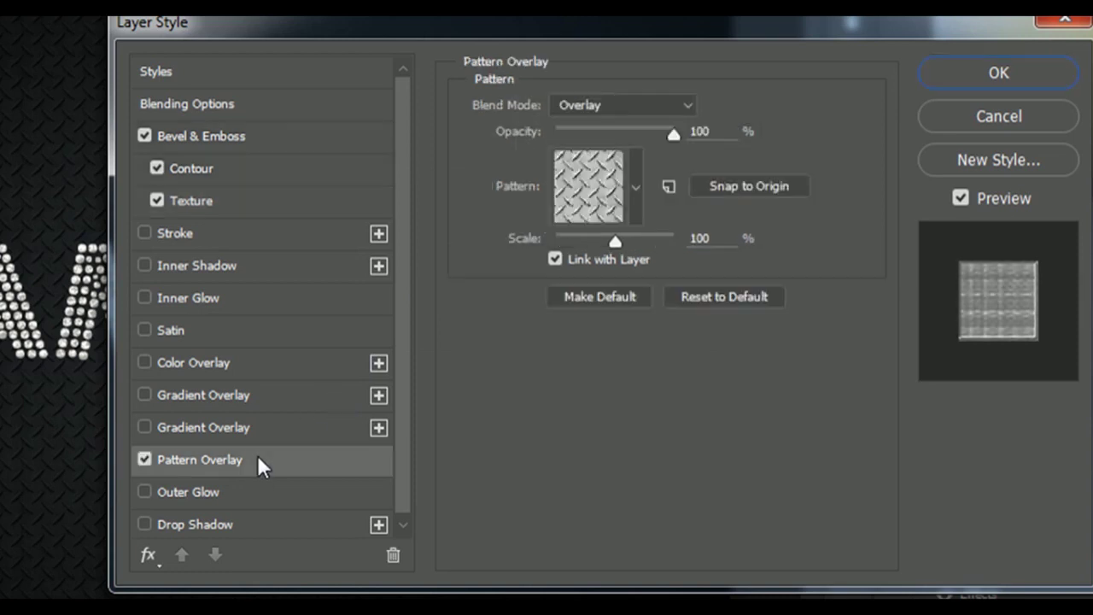
{"action": "left_click", "coordinate": [635, 104]}
{"action": "left_click", "coordinate": [783, 215]}
{"action": "left_click", "coordinate": [734, 296]}
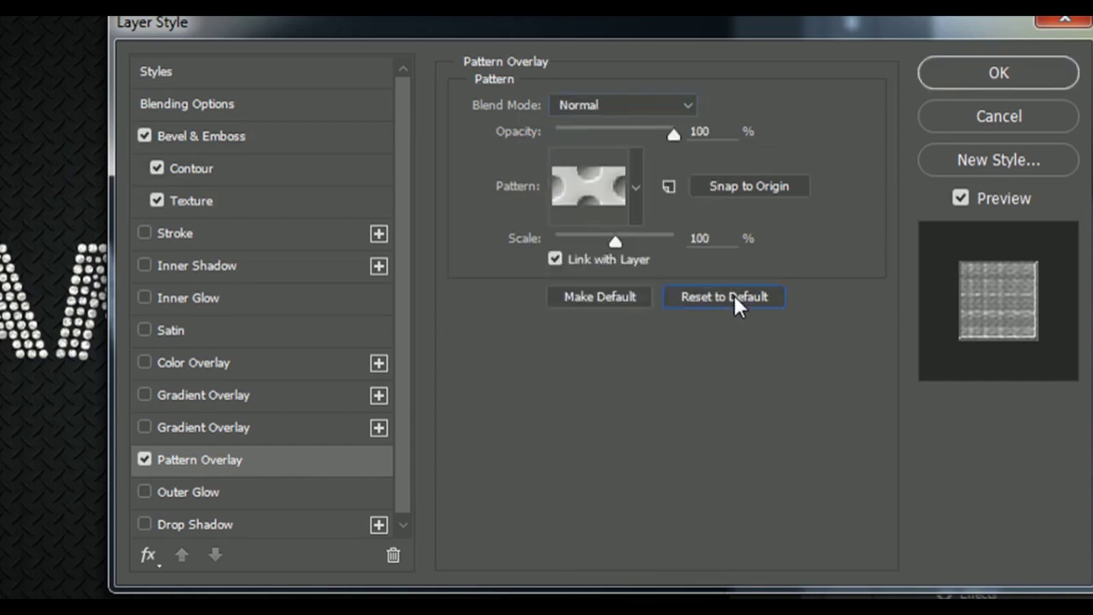
{"action": "left_click", "coordinate": [636, 215]}
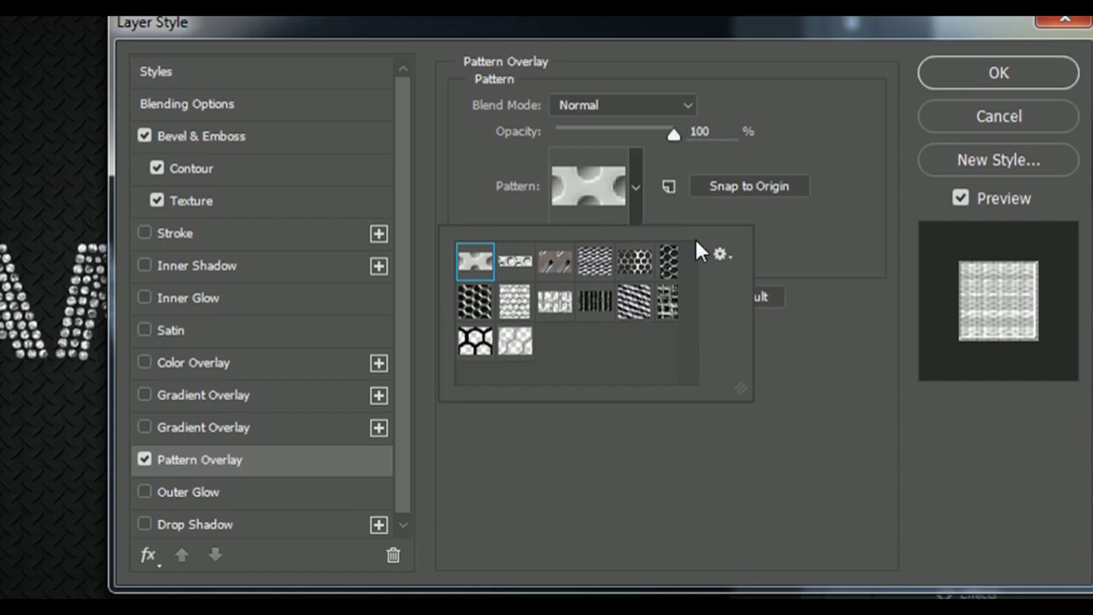
{"action": "left_click", "coordinate": [721, 255]}
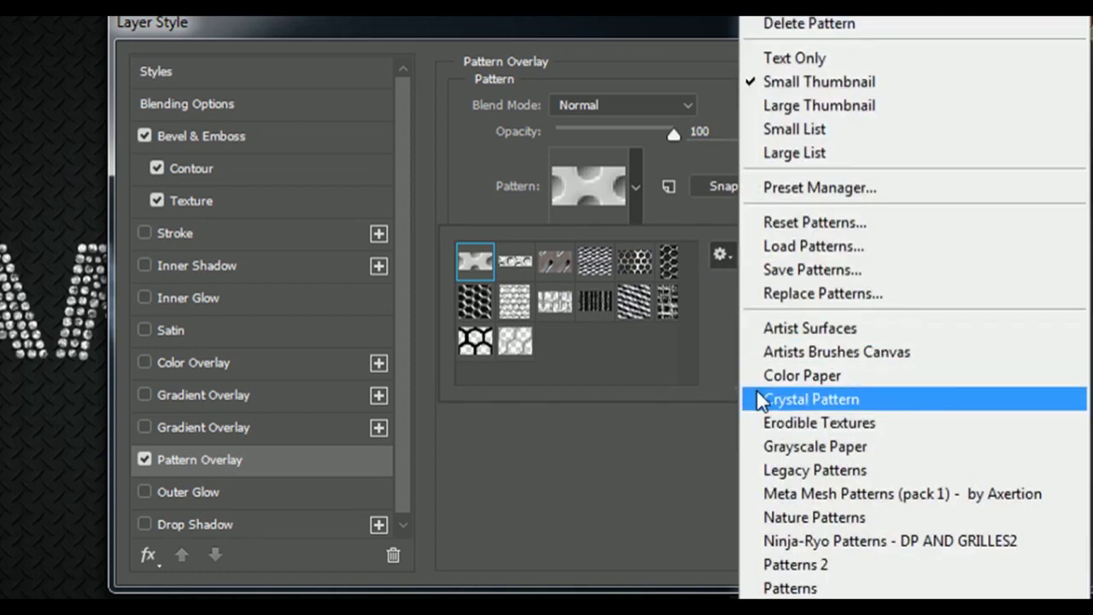
{"action": "left_click", "coordinate": [758, 394]}
{"action": "left_click", "coordinate": [241, 161]}
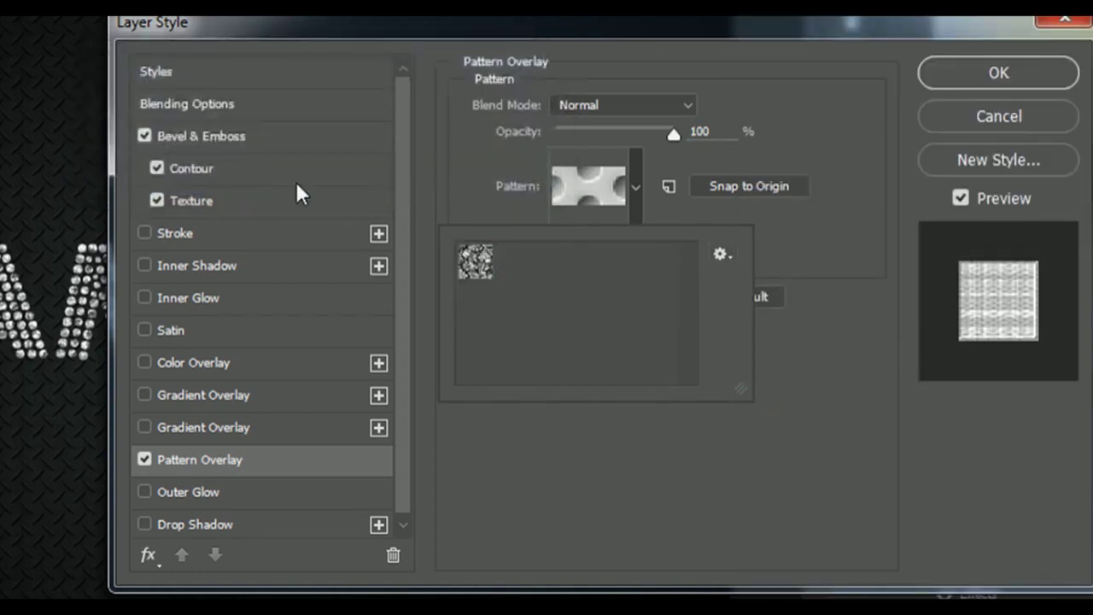
{"action": "left_click", "coordinate": [480, 260]}
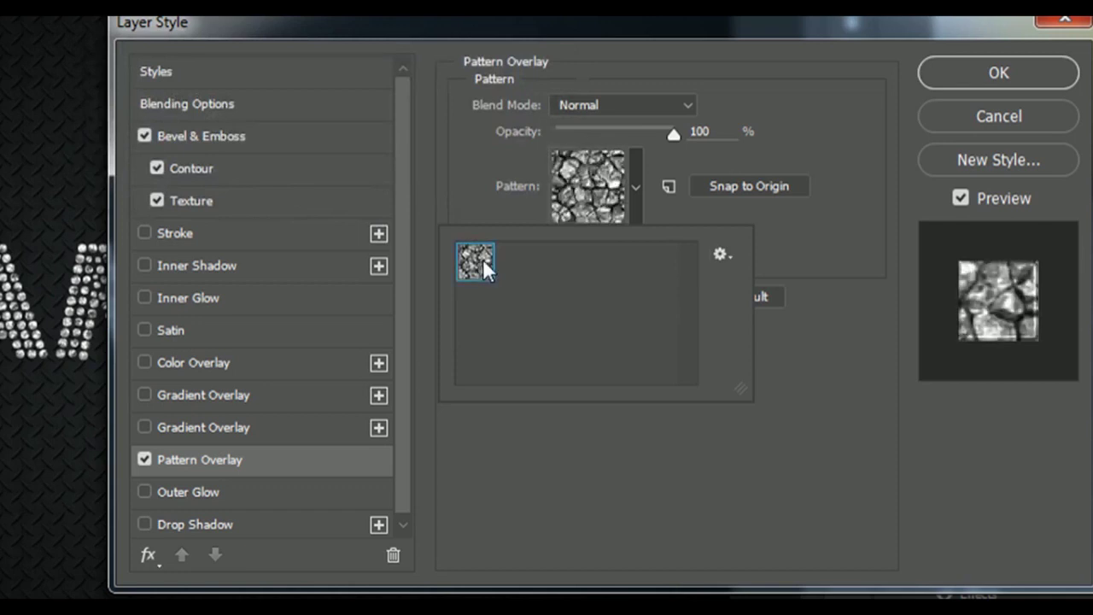
{"action": "left_click", "coordinate": [635, 198]}
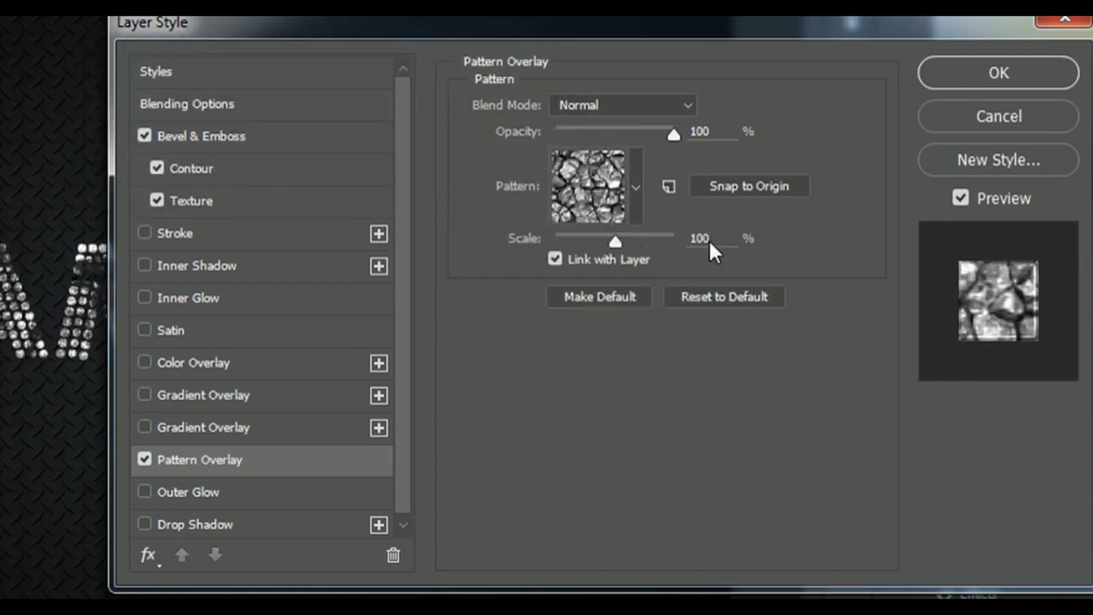
{"action": "type", "text": "10"}
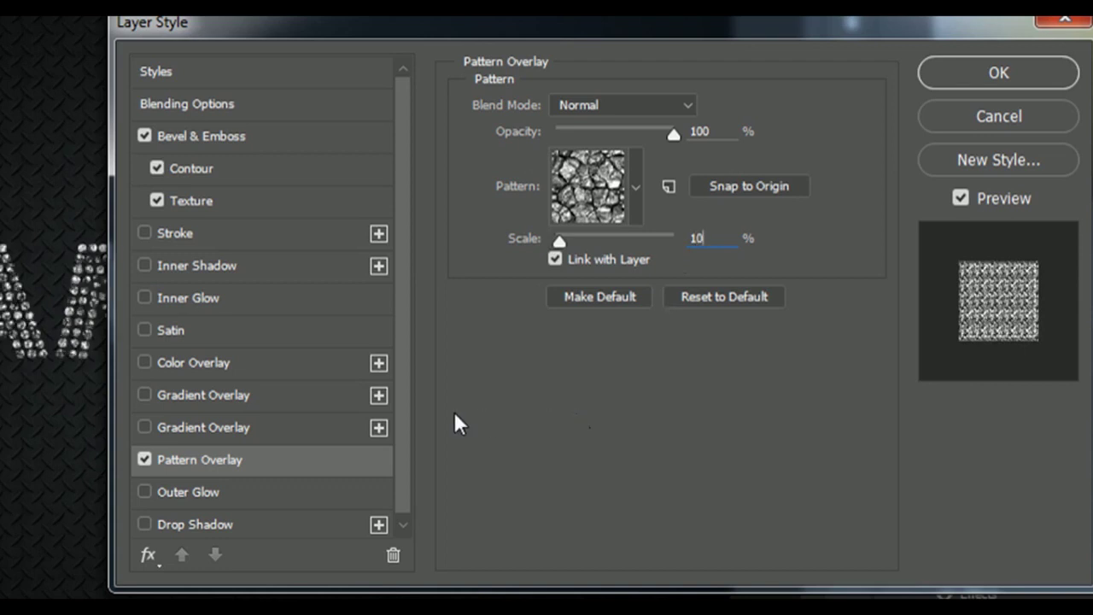
Add a Drop Shadow at 120° global light, 49% opacity, distance 10, spread 15, size 5, and apply
{"action": "left_click", "coordinate": [300, 522]}
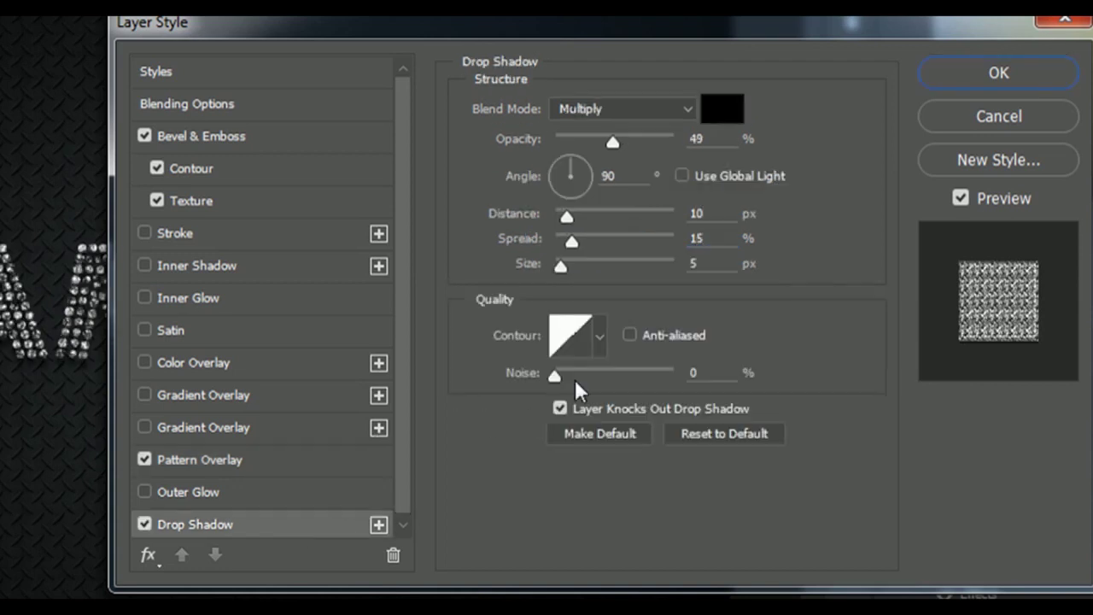
{"action": "left_click", "coordinate": [606, 175]}
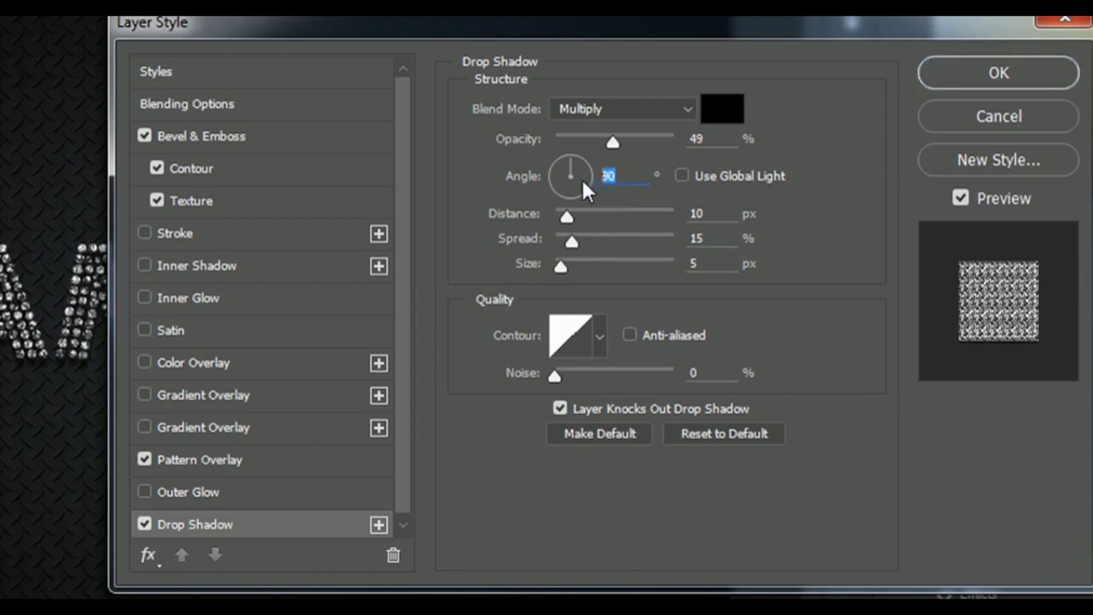
{"action": "type", "text": "120"}
{"action": "left_click", "coordinate": [705, 215]}
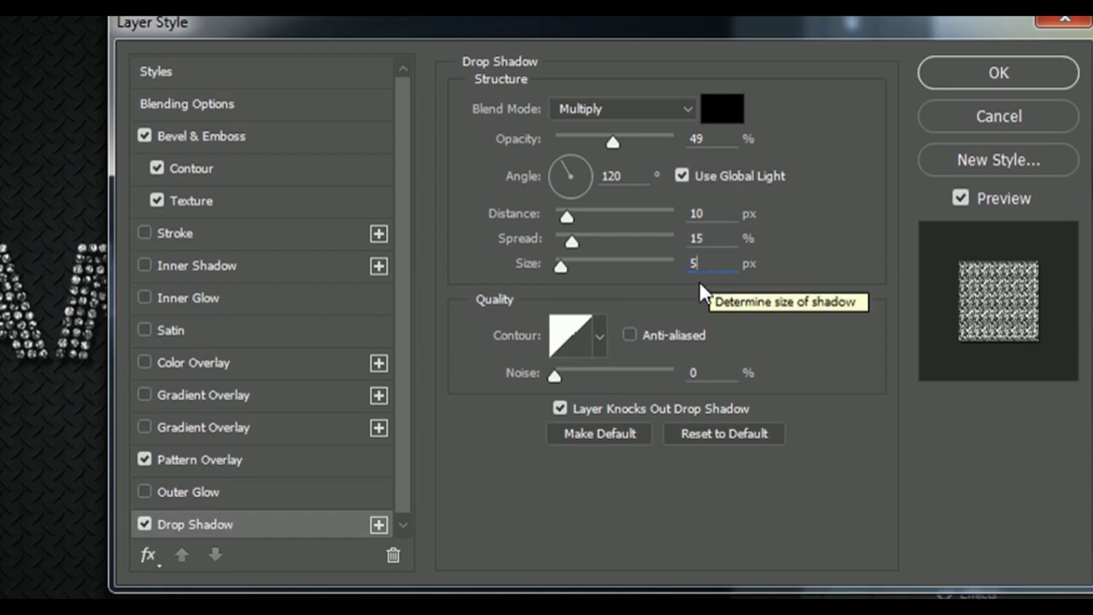
{"action": "left_click", "coordinate": [975, 77]}
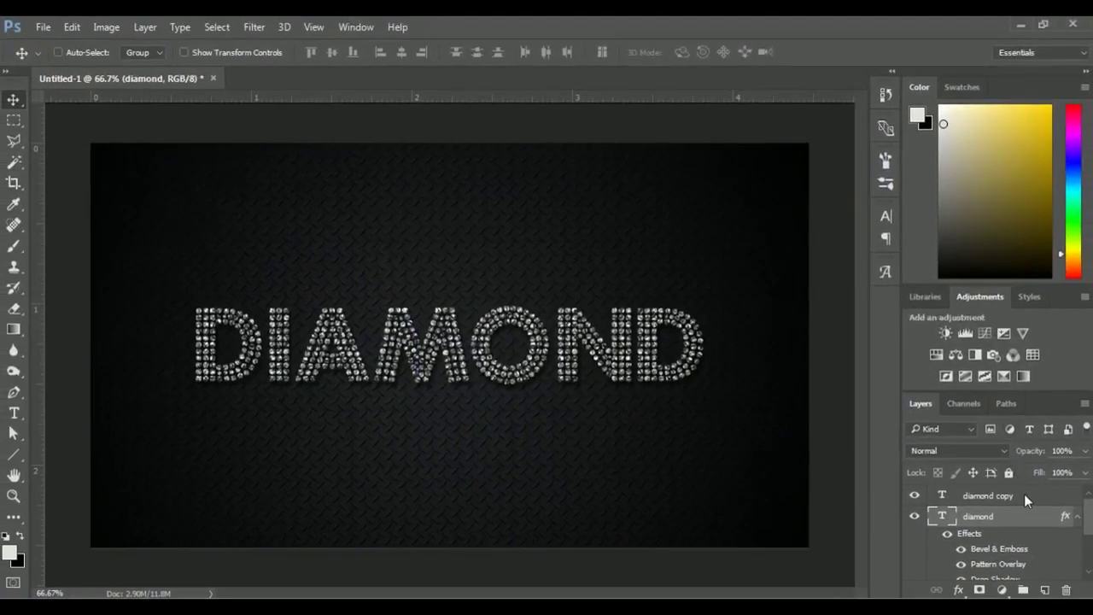
Enable a Chisel Hard Bevel & Emboss on diamond copy with 100% depth and 6 px size
{"action": "double_click", "coordinate": [1023, 494]}
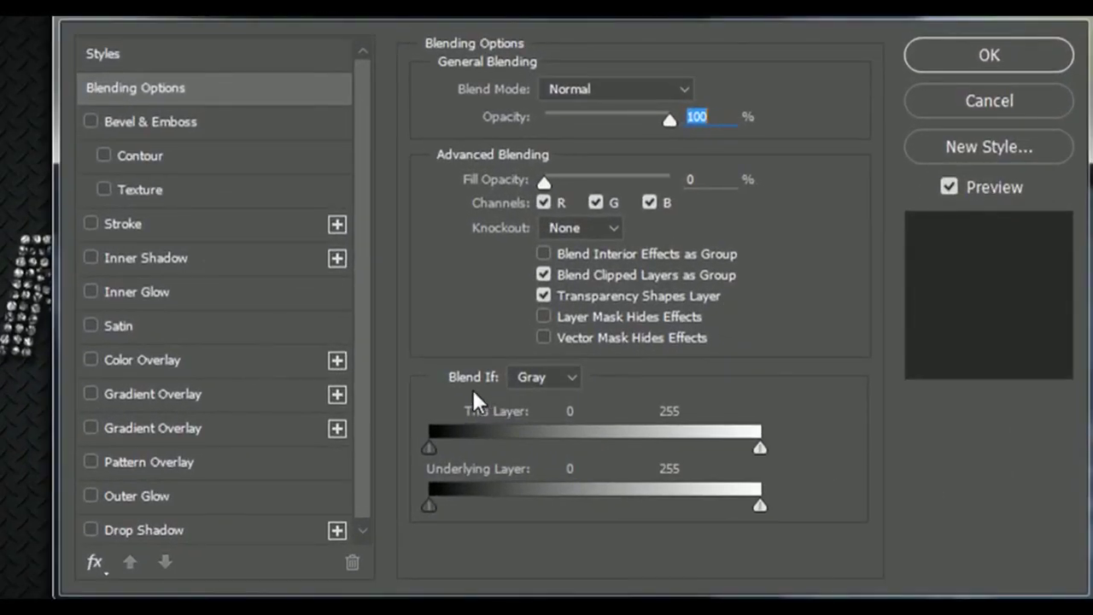
{"action": "left_click", "coordinate": [256, 121]}
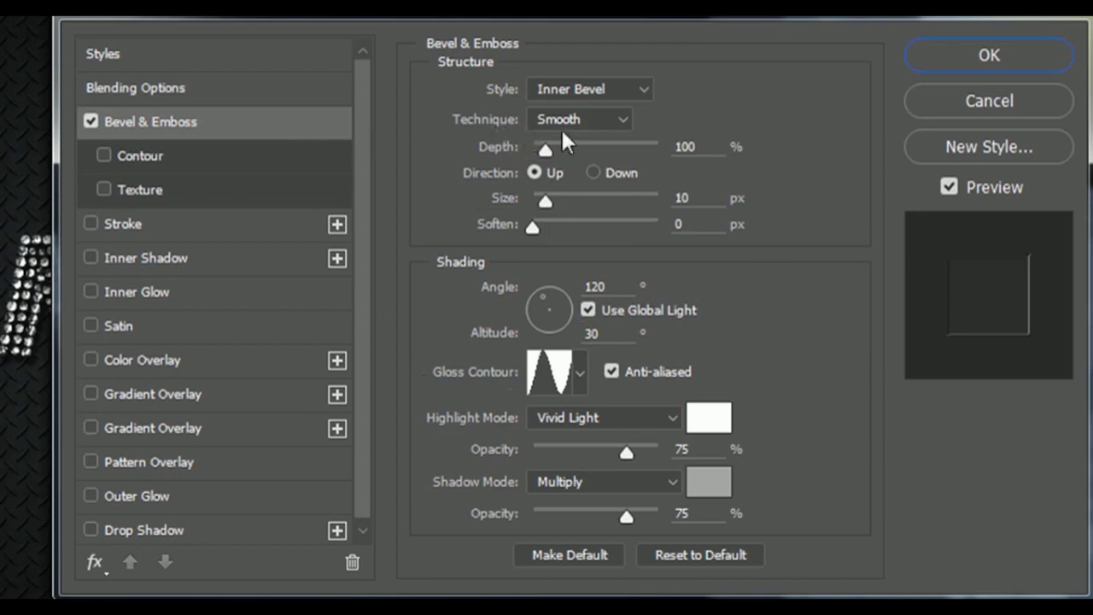
{"action": "left_click", "coordinate": [593, 128]}
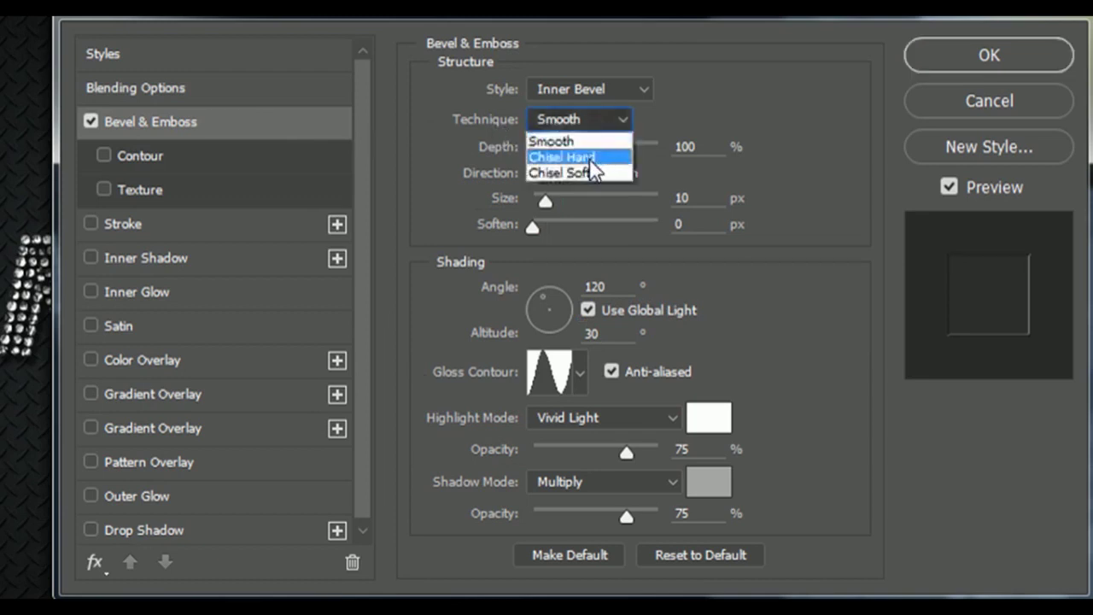
{"action": "left_click", "coordinate": [591, 156]}
{"action": "left_click_drag", "start_coordinate": [545, 153], "coordinate": [539, 151]}
{"action": "type", "text": "100"}
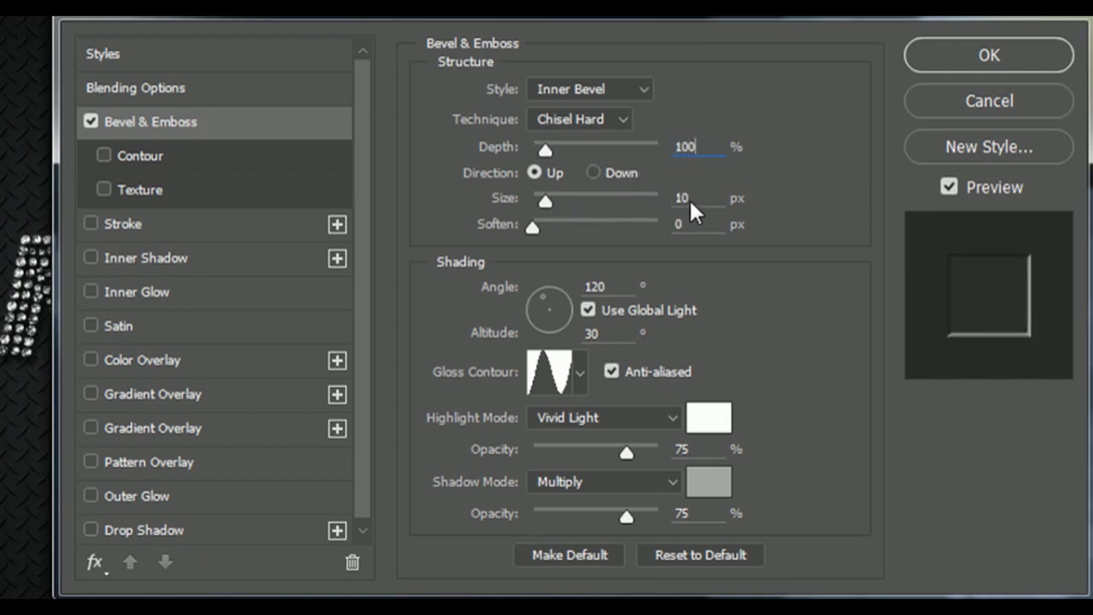
{"action": "key", "text": "Tab"}
{"action": "type", "text": "6"}
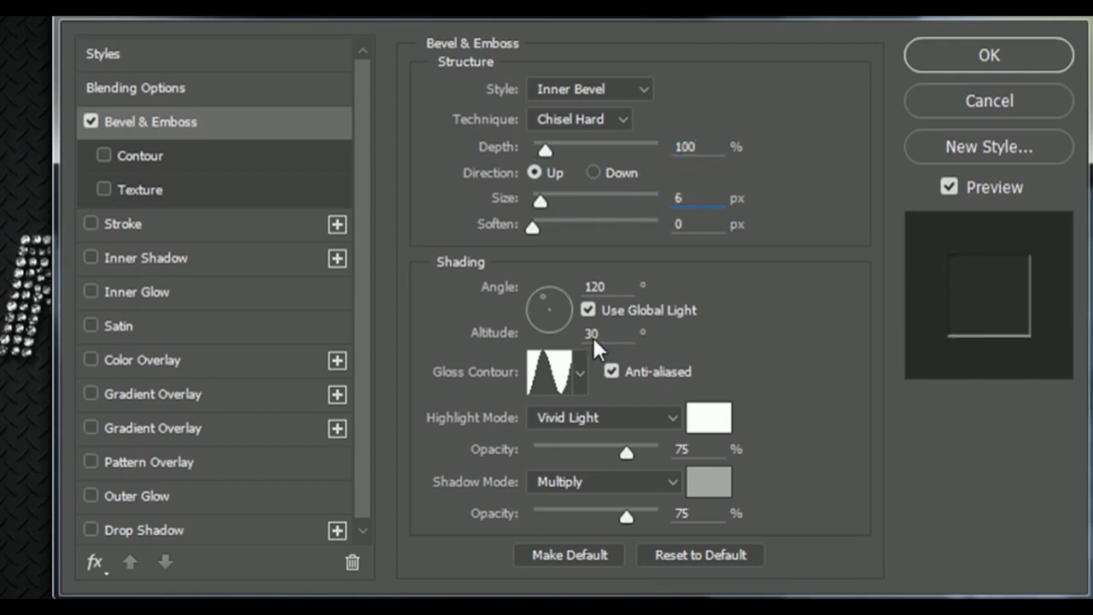
Set bevel shading to 82° angle, 53° altitude without global light, Linear Light highlights, 0% shadow
{"action": "left_click", "coordinate": [604, 287]}
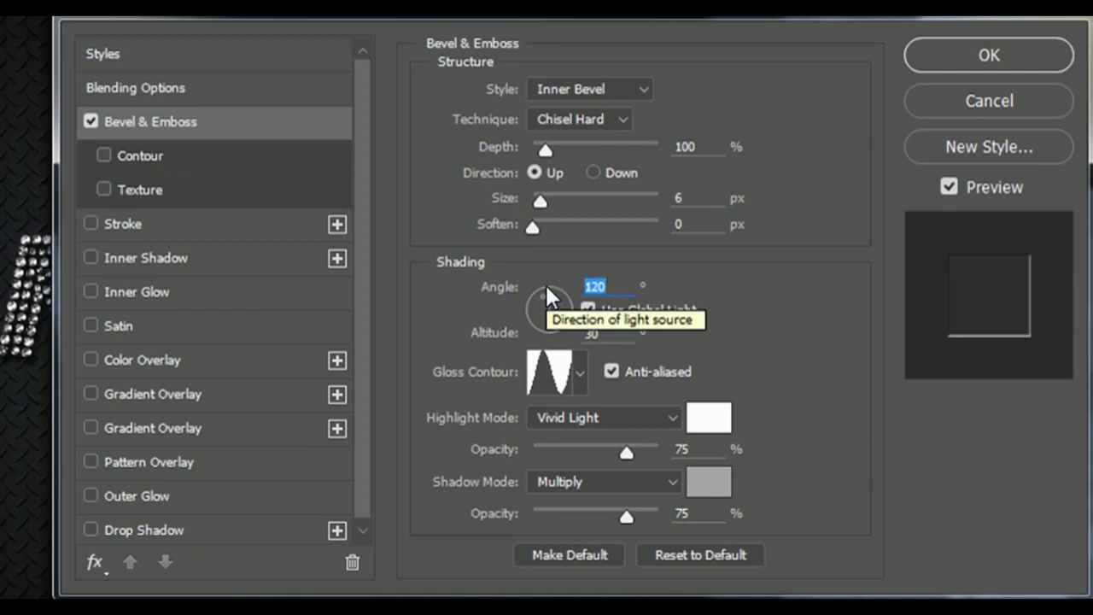
{"action": "type", "text": "82"}
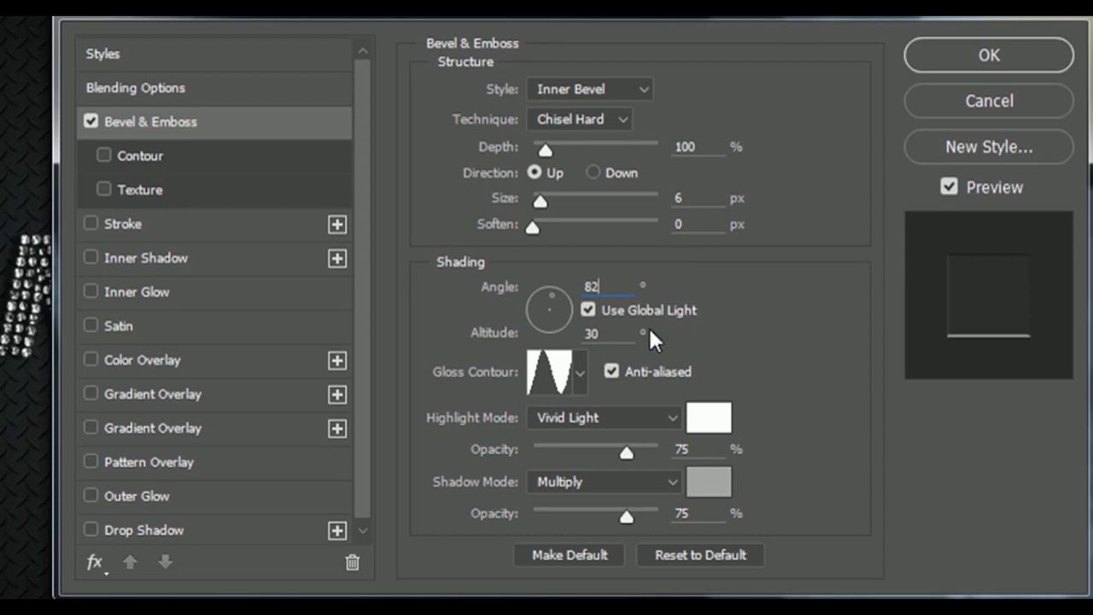
{"action": "left_click", "coordinate": [589, 312]}
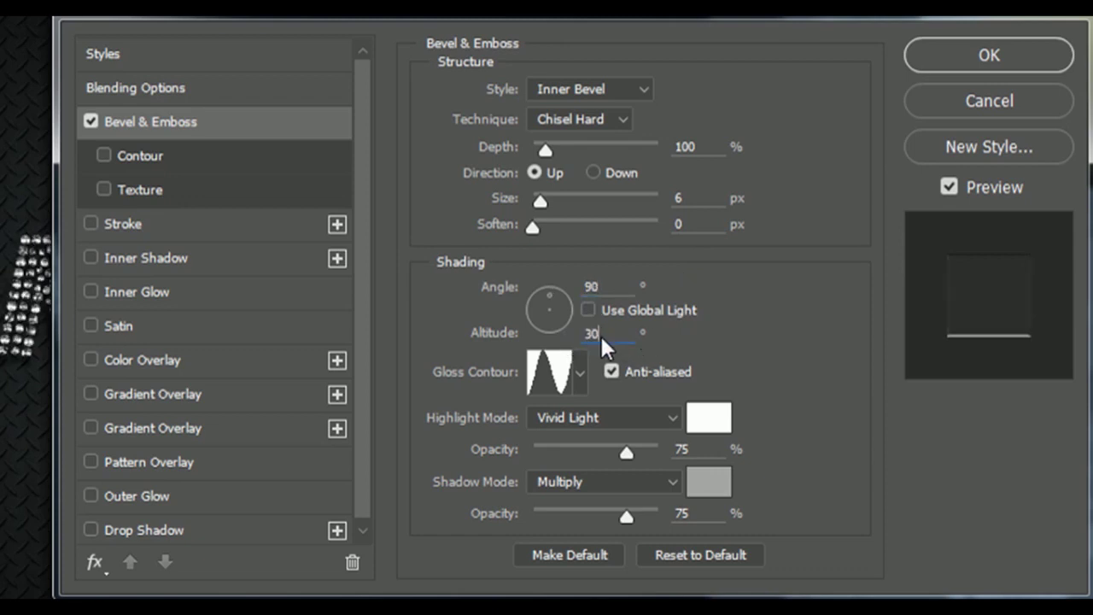
{"action": "key", "text": "shift+Tab"}
{"action": "type", "text": "8"}
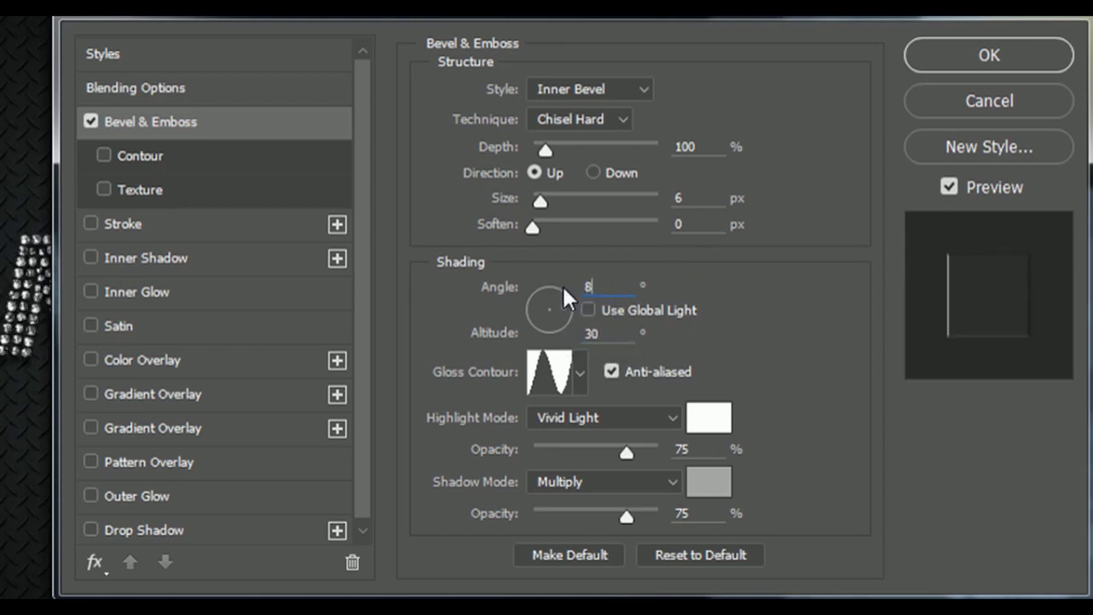
{"action": "type", "text": "2"}
{"action": "type", "text": "5"}
{"action": "type", "text": "3"}
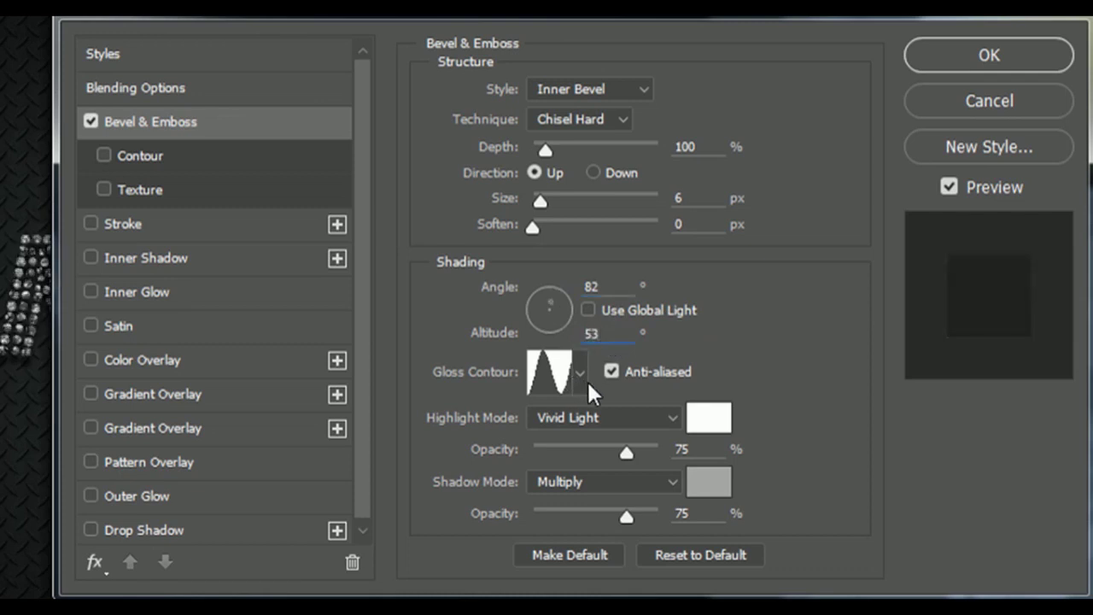
{"action": "left_click", "coordinate": [632, 430]}
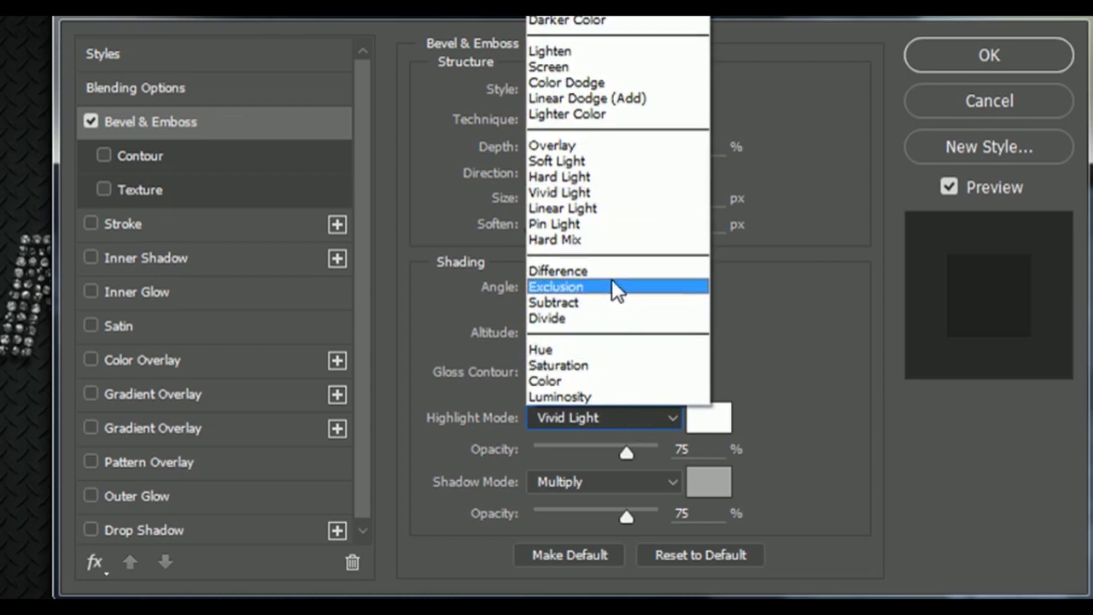
{"action": "left_click", "coordinate": [624, 208]}
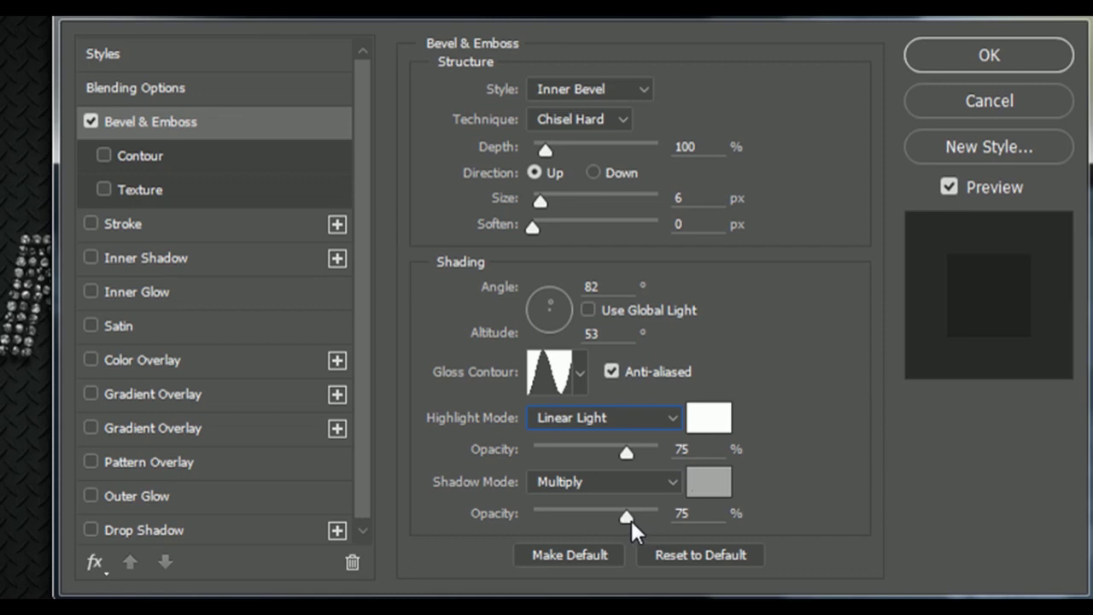
{"action": "left_click_drag", "start_coordinate": [624, 516], "coordinate": [527, 512]}
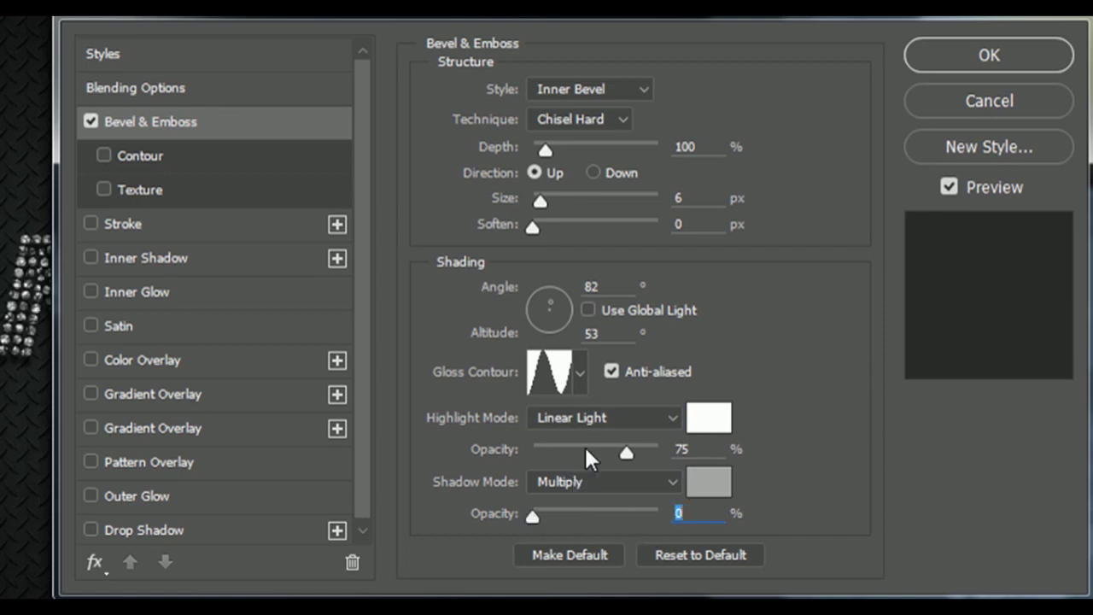
Enable an anti-aliased bevel contour with a 50% range
{"action": "left_click", "coordinate": [225, 162]}
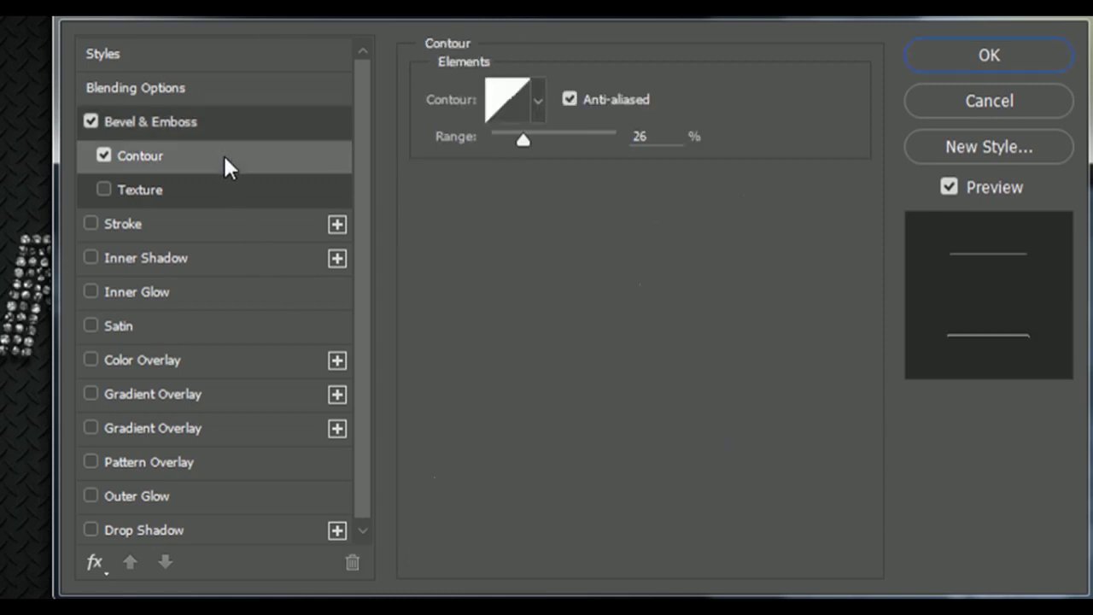
{"action": "left_click", "coordinate": [569, 99]}
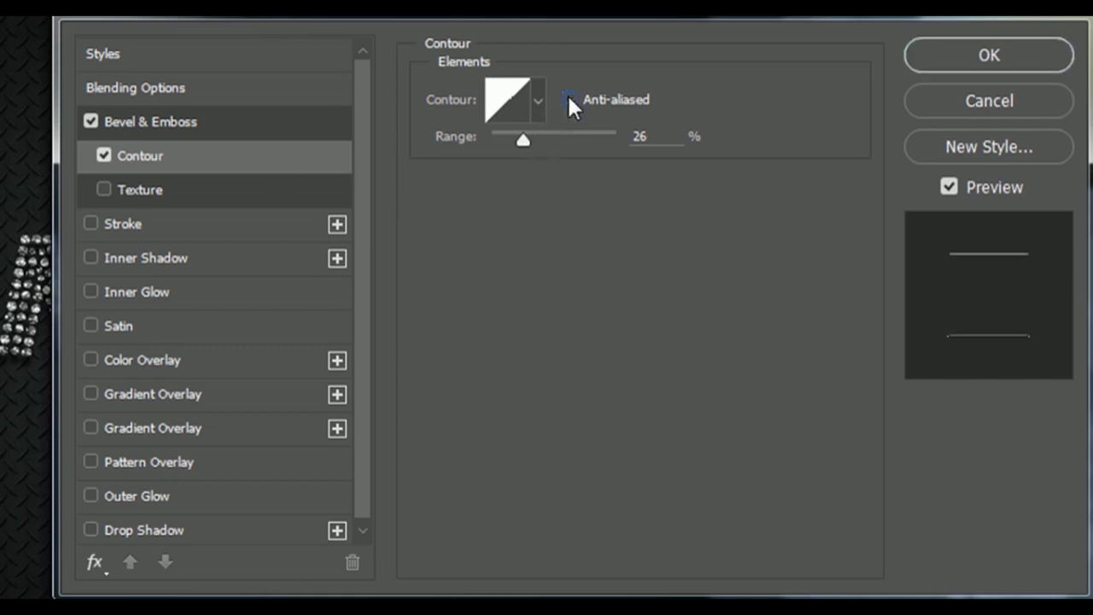
{"action": "double_click", "coordinate": [643, 136]}
{"action": "type", "text": "50"}
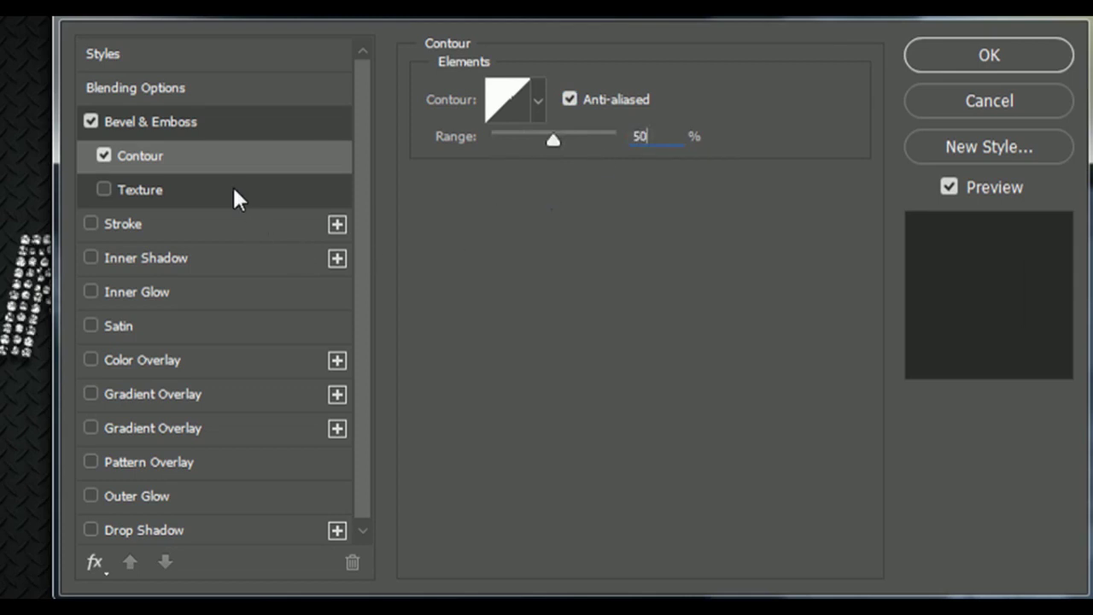
Add the white Artist Surfaces pattern as the bevel texture at +500% depth
{"action": "left_click", "coordinate": [230, 198]}
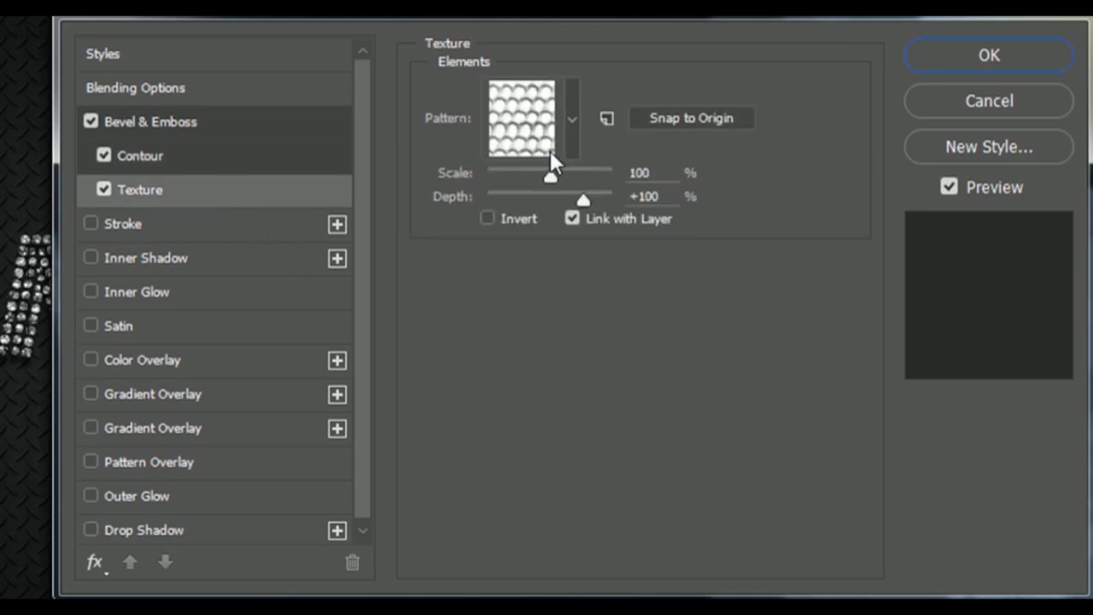
{"action": "left_click", "coordinate": [574, 152]}
{"action": "left_click", "coordinate": [661, 195]}
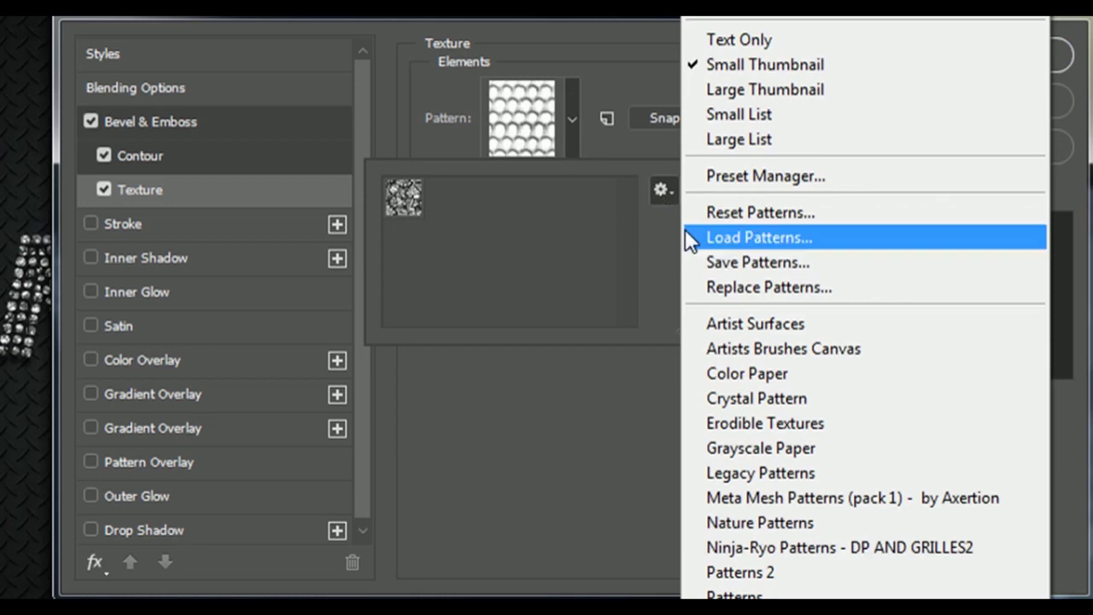
{"action": "left_click", "coordinate": [715, 333]}
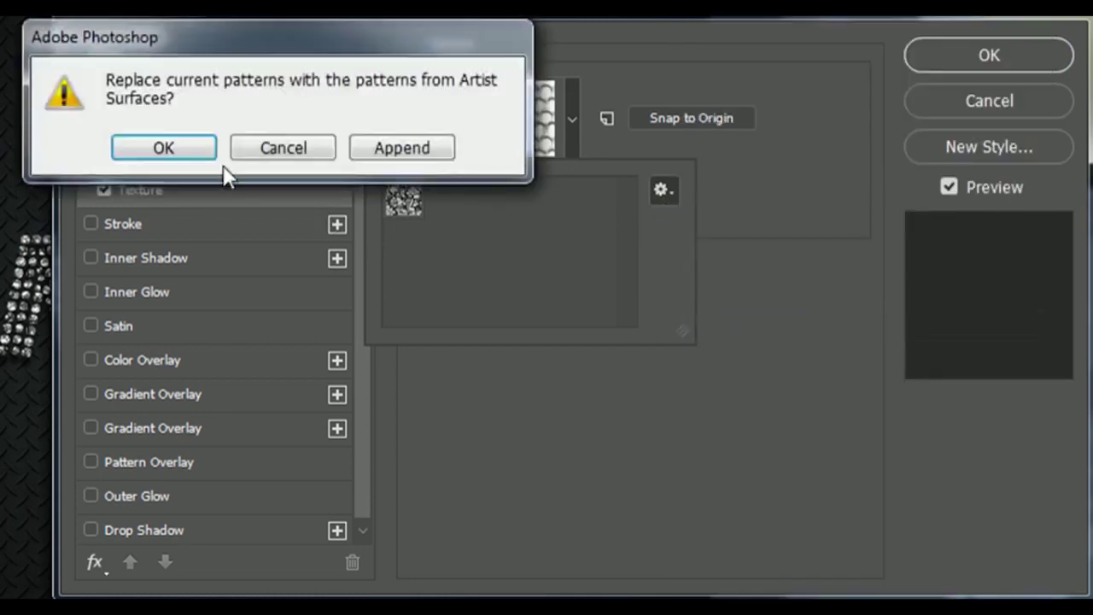
{"action": "left_click", "coordinate": [186, 143]}
{"action": "left_click", "coordinate": [403, 282]}
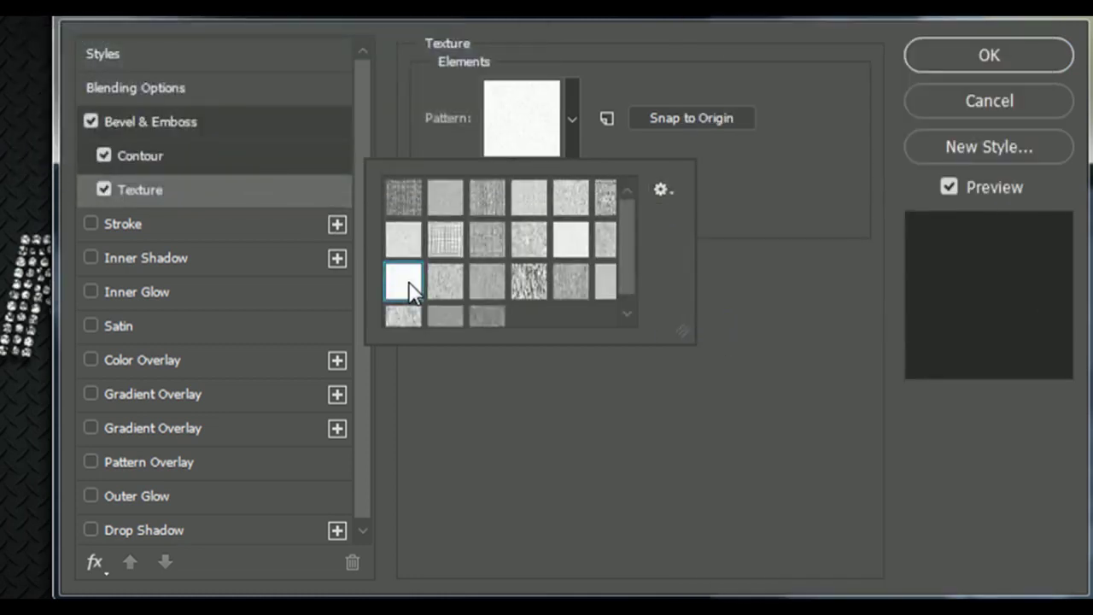
{"action": "left_click", "coordinate": [571, 161]}
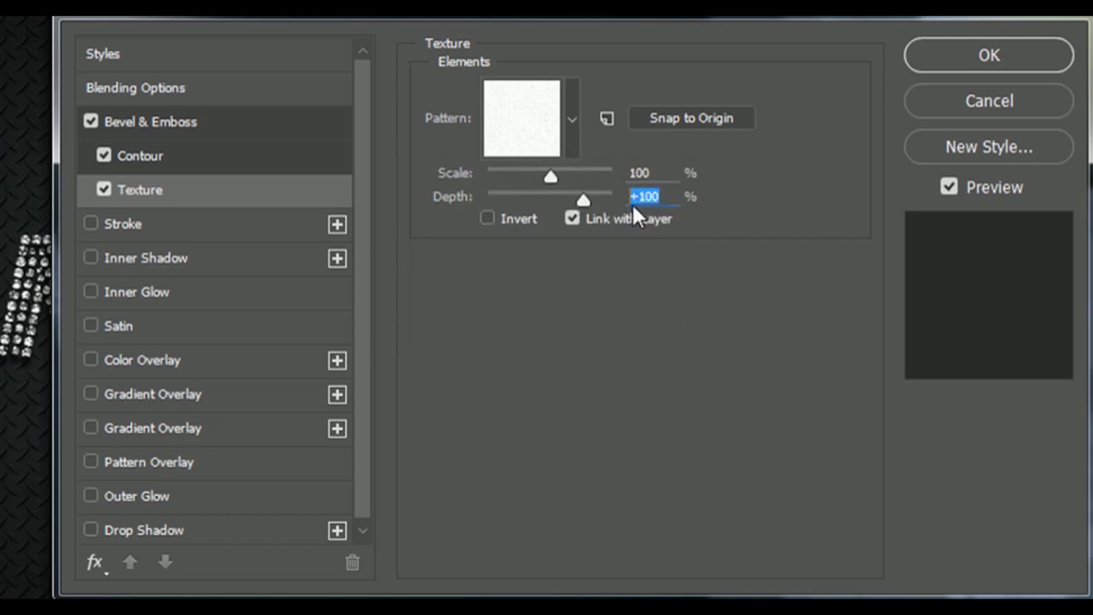
{"action": "type", "text": "500"}
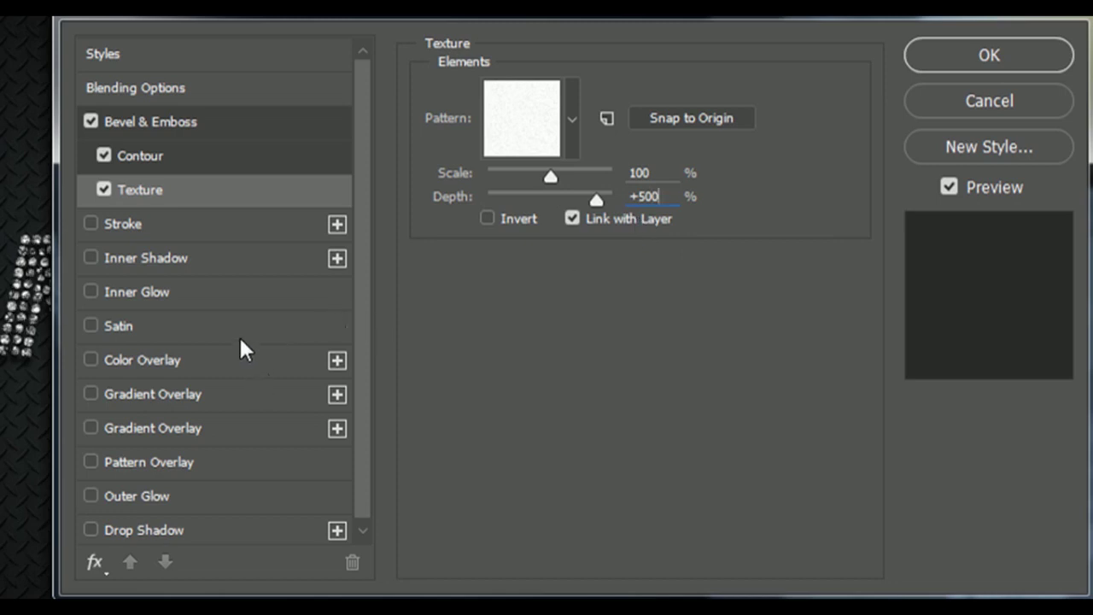
{"action": "left_click", "coordinate": [236, 292]}
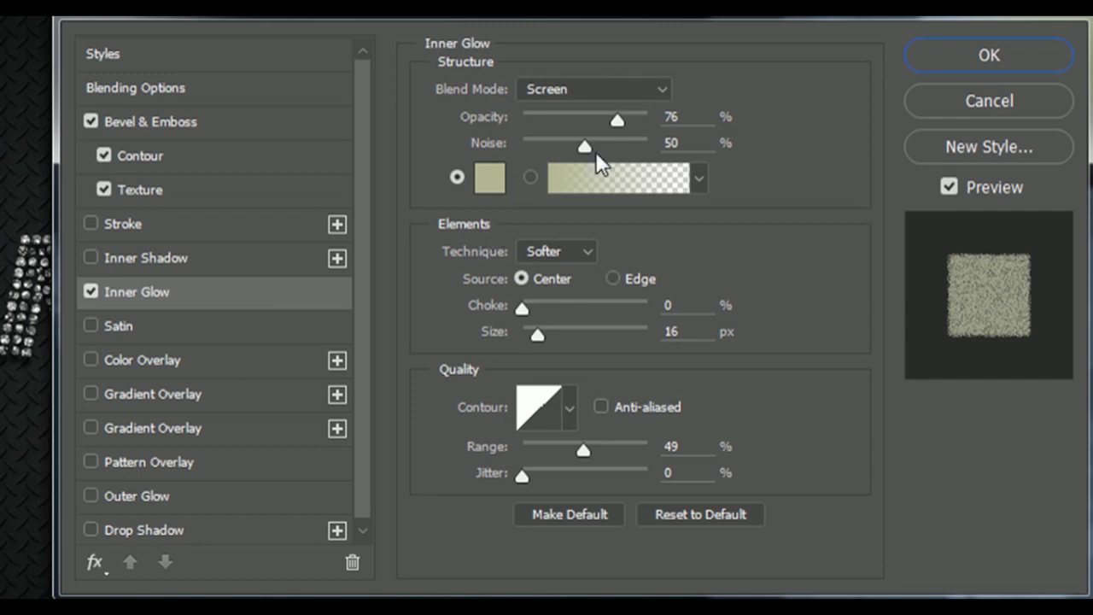
Reset the Inner Glow and set it to Screen at 75% opacity with 49% noise
{"action": "left_click", "coordinate": [691, 515]}
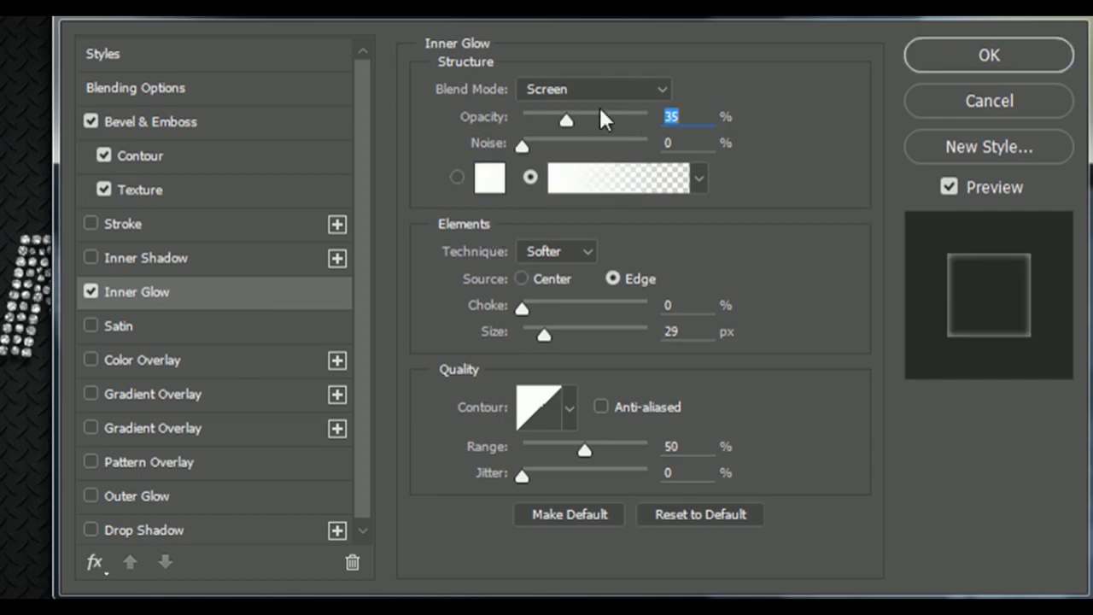
{"action": "left_click", "coordinate": [615, 89]}
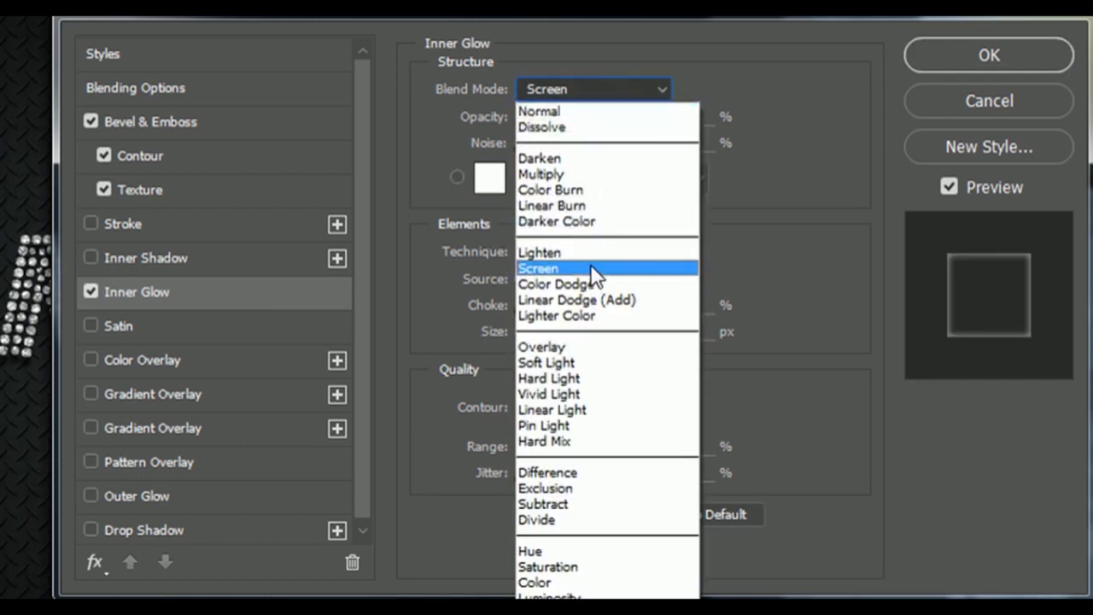
{"action": "left_click", "coordinate": [596, 270]}
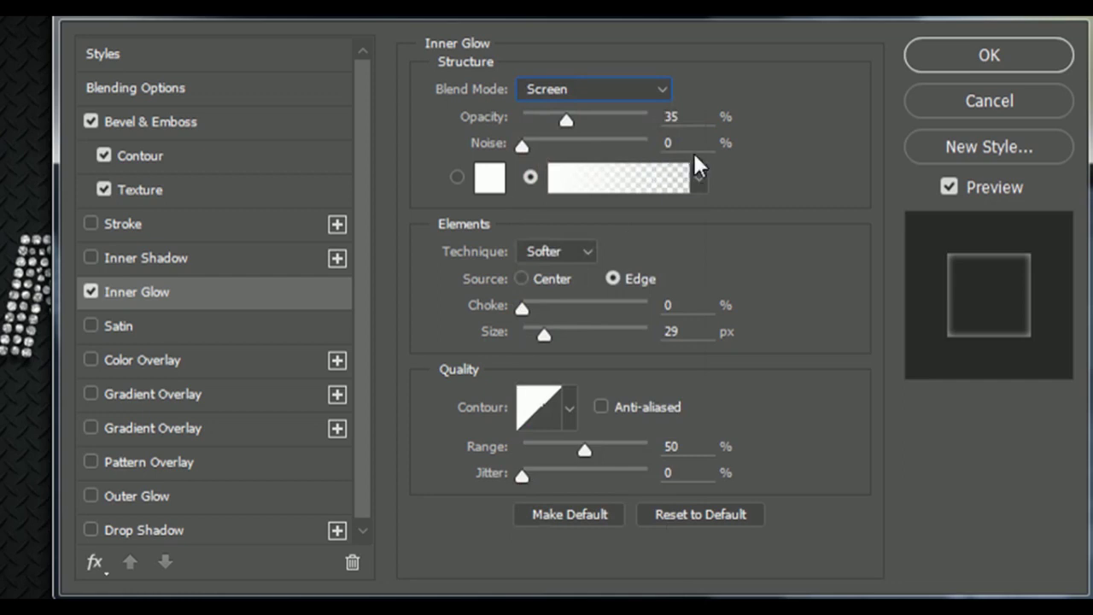
{"action": "type", "text": "75"}
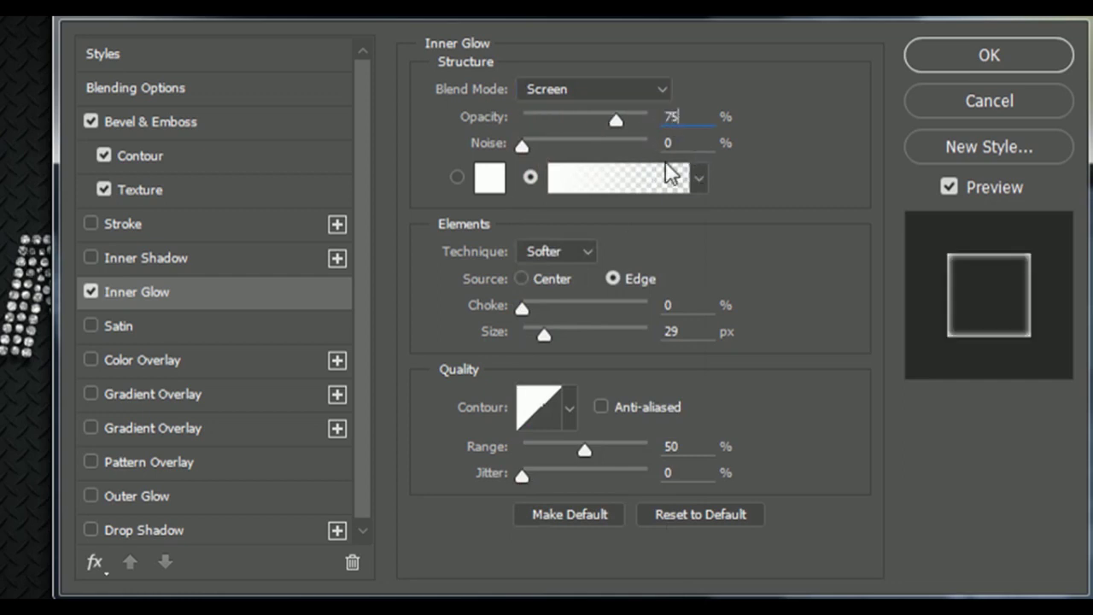
{"action": "key", "text": "Tab"}
{"action": "type", "text": "49"}
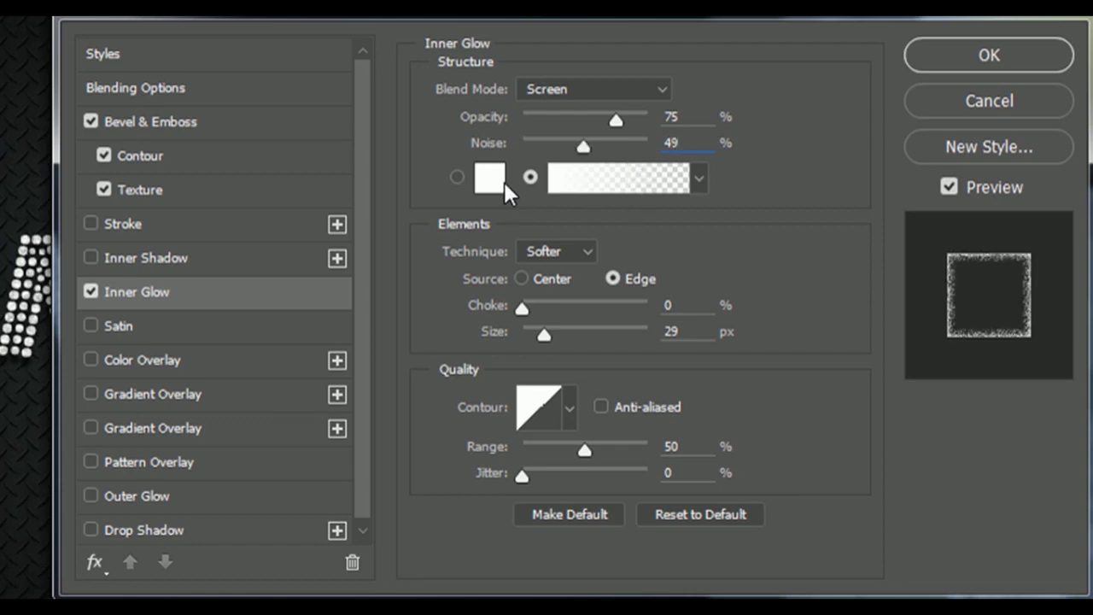
Make the glow colour b3b694, sourced from the centre, with a 16 px size
{"action": "left_click", "coordinate": [503, 180]}
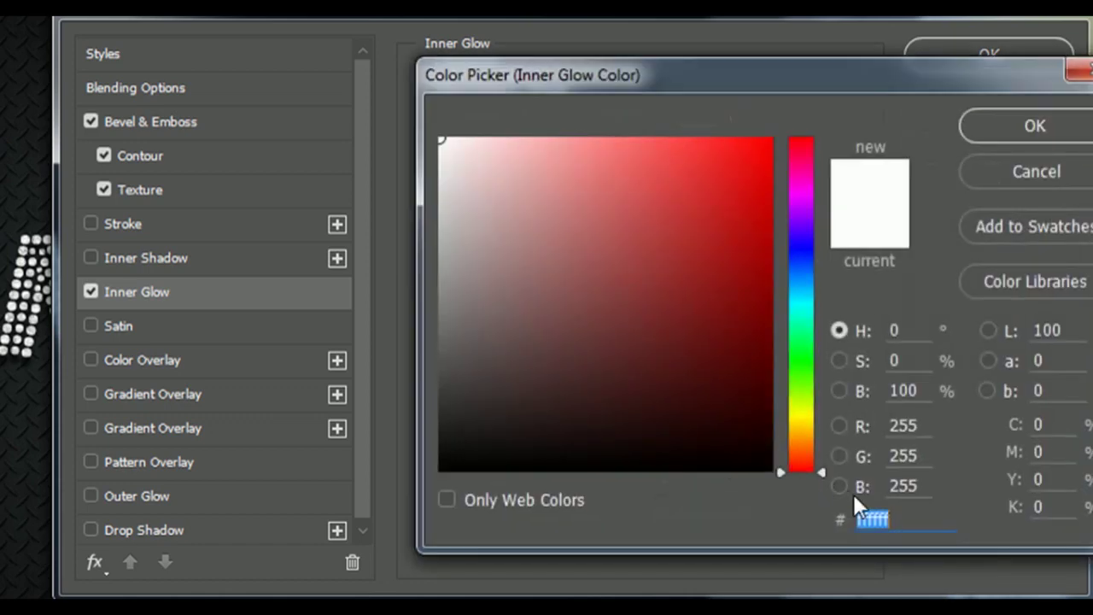
{"action": "type", "text": "b3b"}
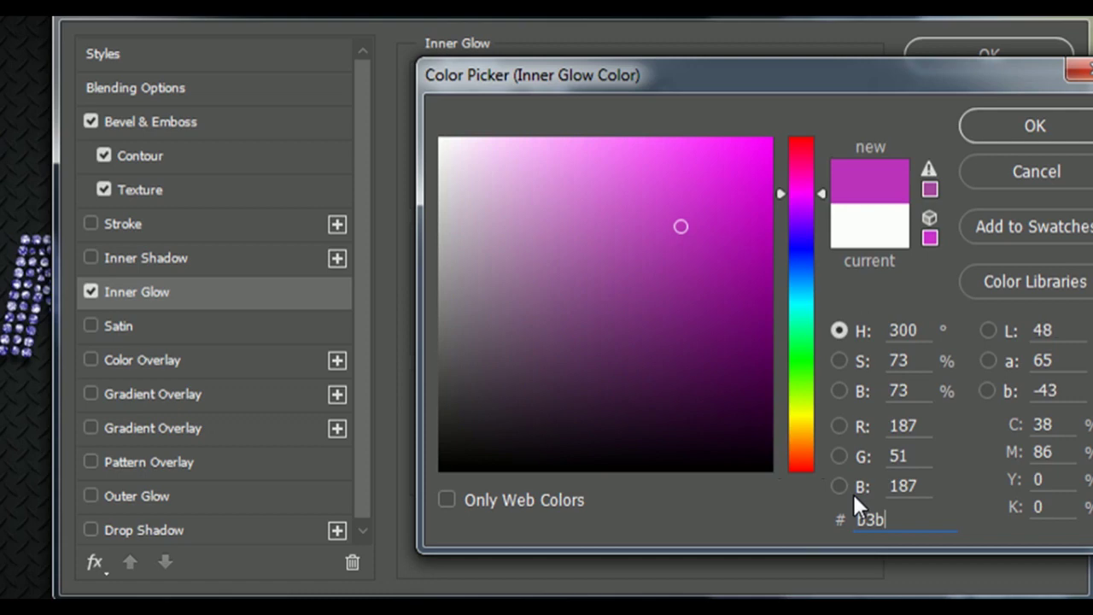
{"action": "type", "text": "69"}
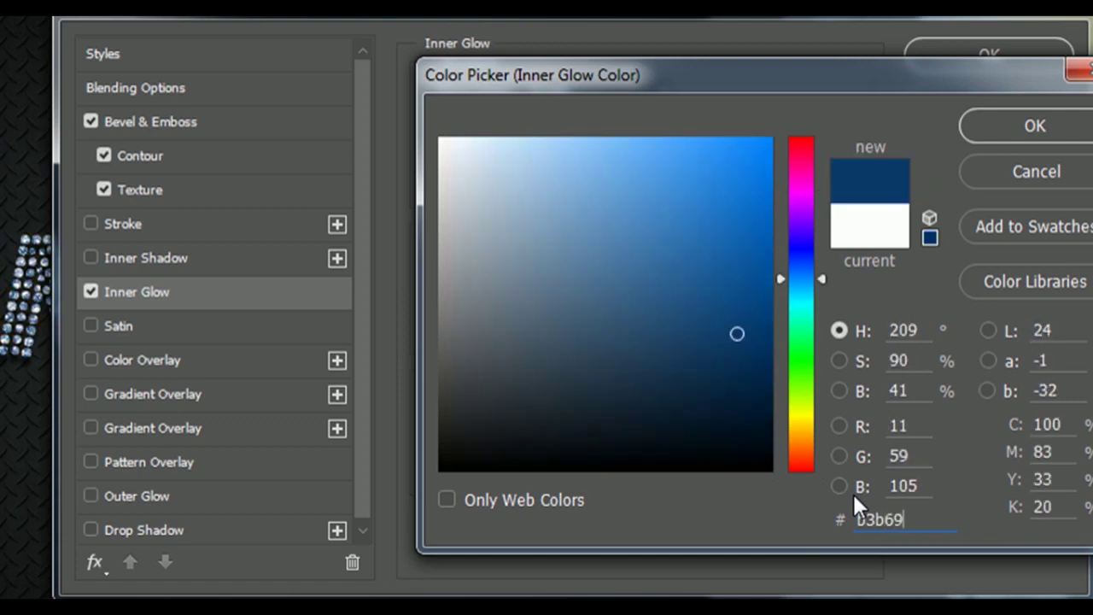
{"action": "type", "text": "4"}
{"action": "key", "text": "Return"}
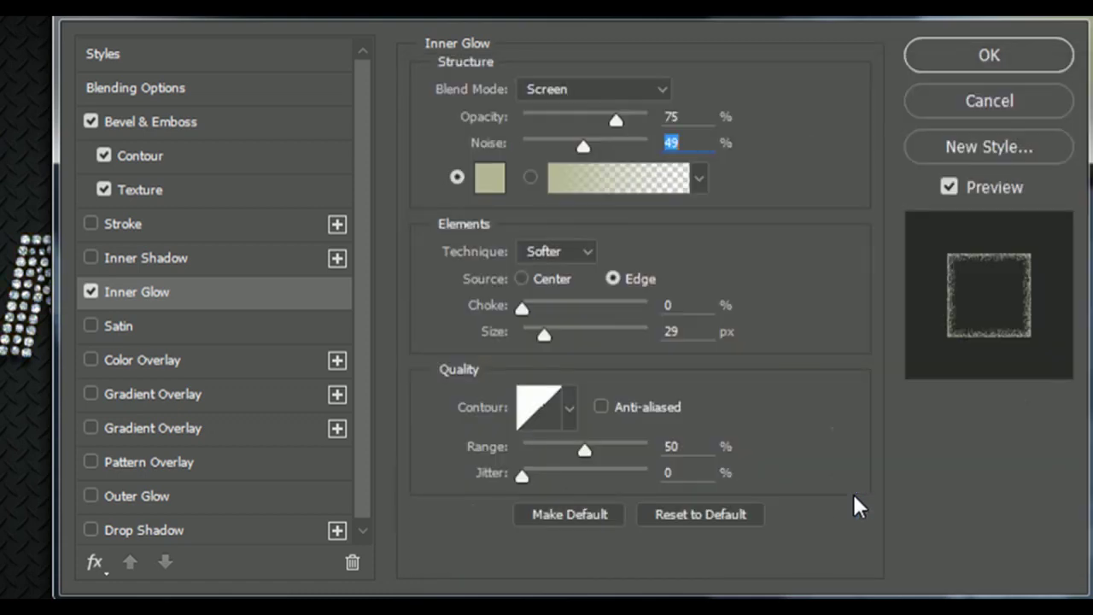
{"action": "left_click", "coordinate": [554, 281]}
{"action": "double_click", "coordinate": [683, 307]}
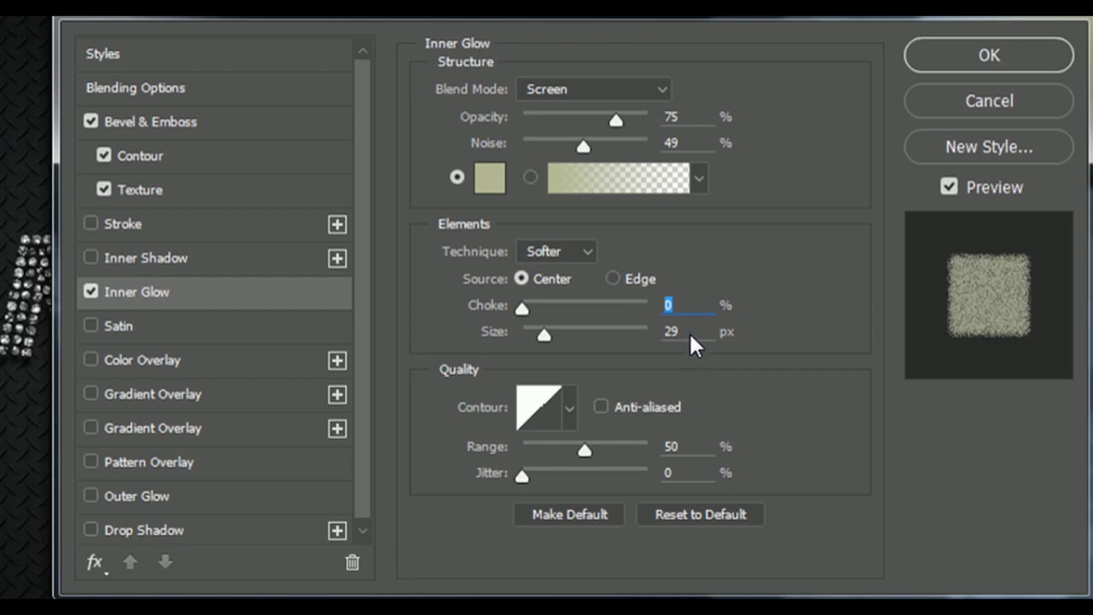
{"action": "type", "text": "16"}
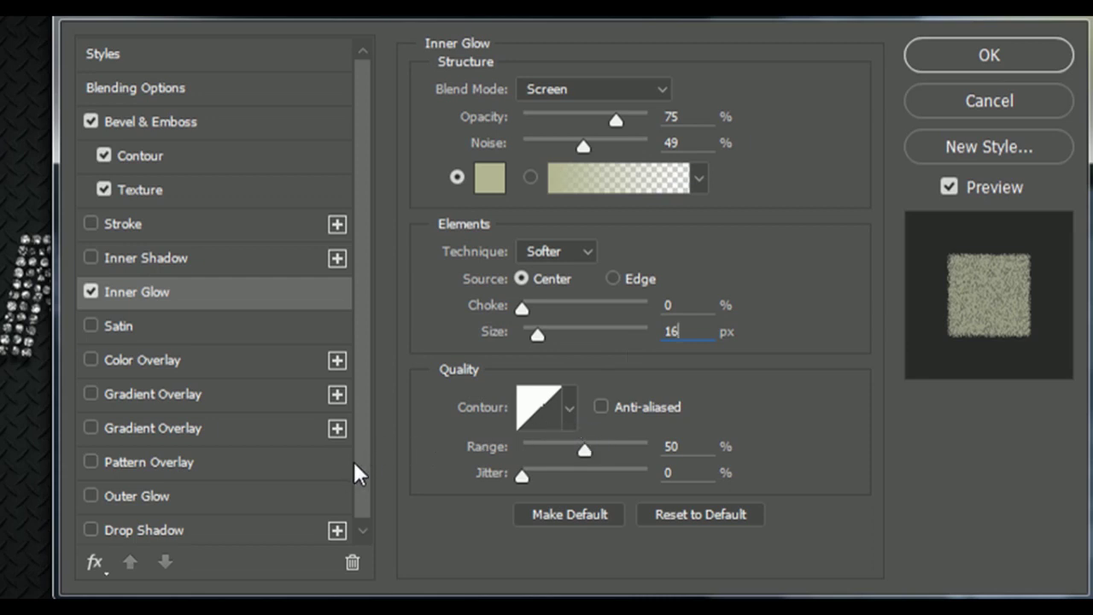
{"action": "left_click", "coordinate": [260, 461]}
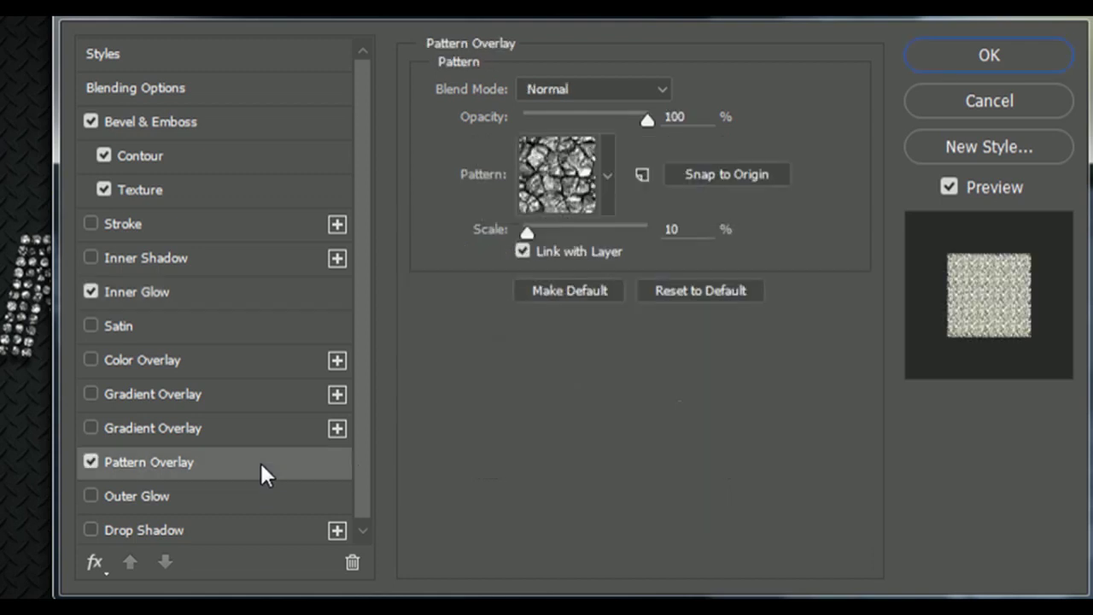
Reset the Pattern Overlay and choose the iridescent pattern from the loaded Patterns library
{"action": "left_click", "coordinate": [702, 290]}
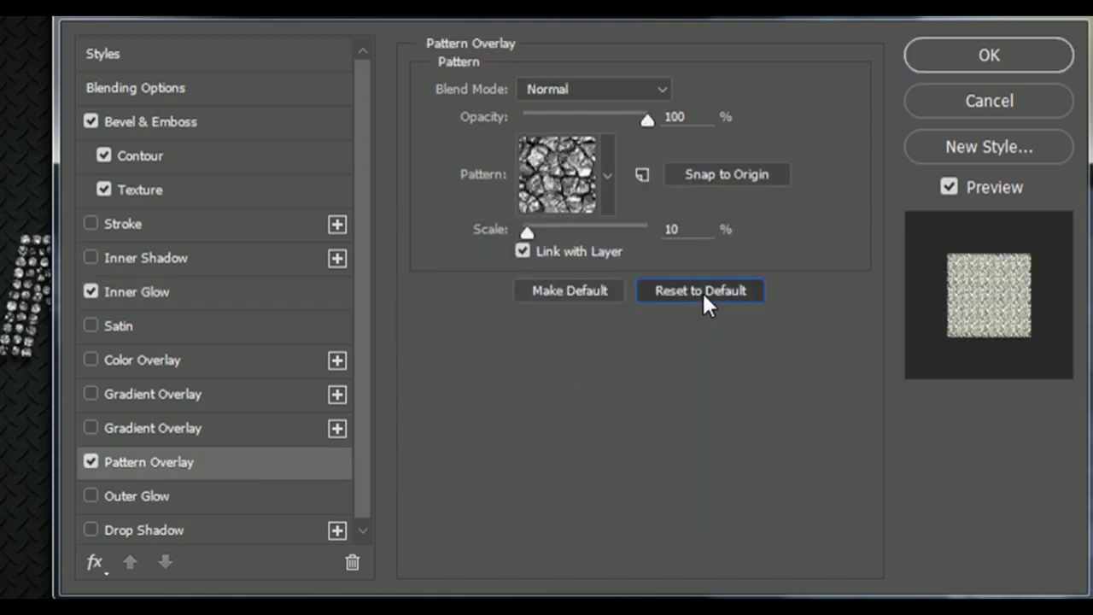
{"action": "left_click", "coordinate": [606, 189]}
{"action": "left_click", "coordinate": [693, 242]}
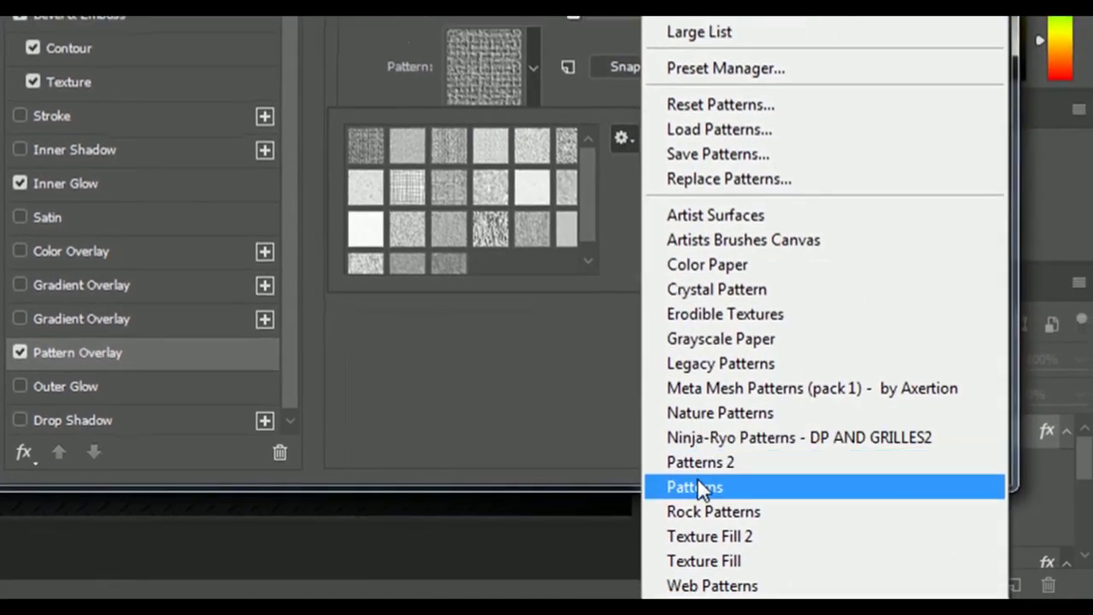
{"action": "left_click", "coordinate": [697, 486]}
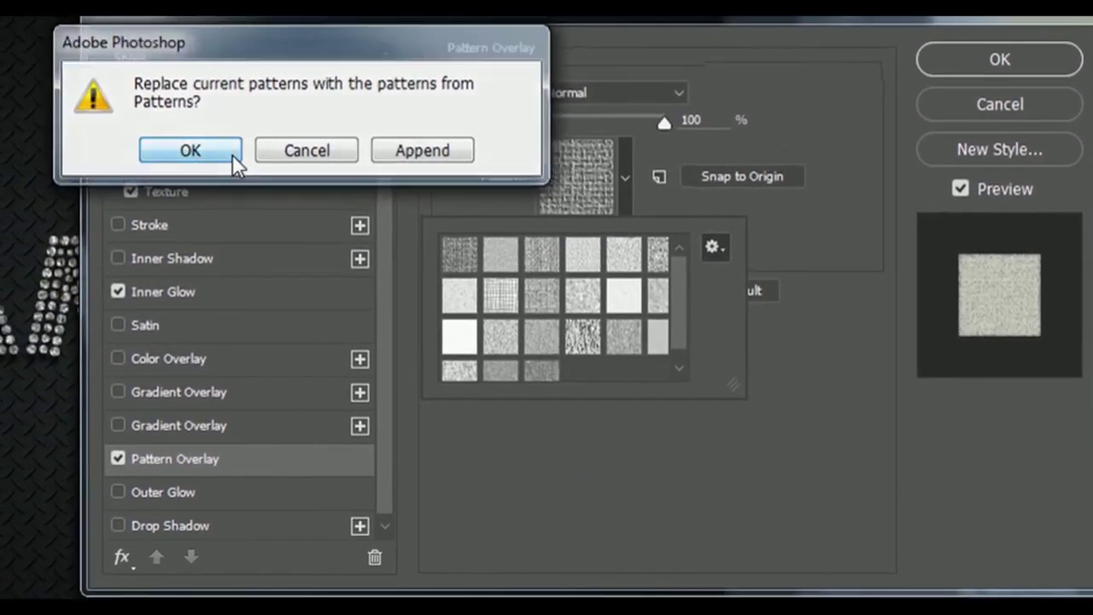
{"action": "left_click", "coordinate": [232, 155]}
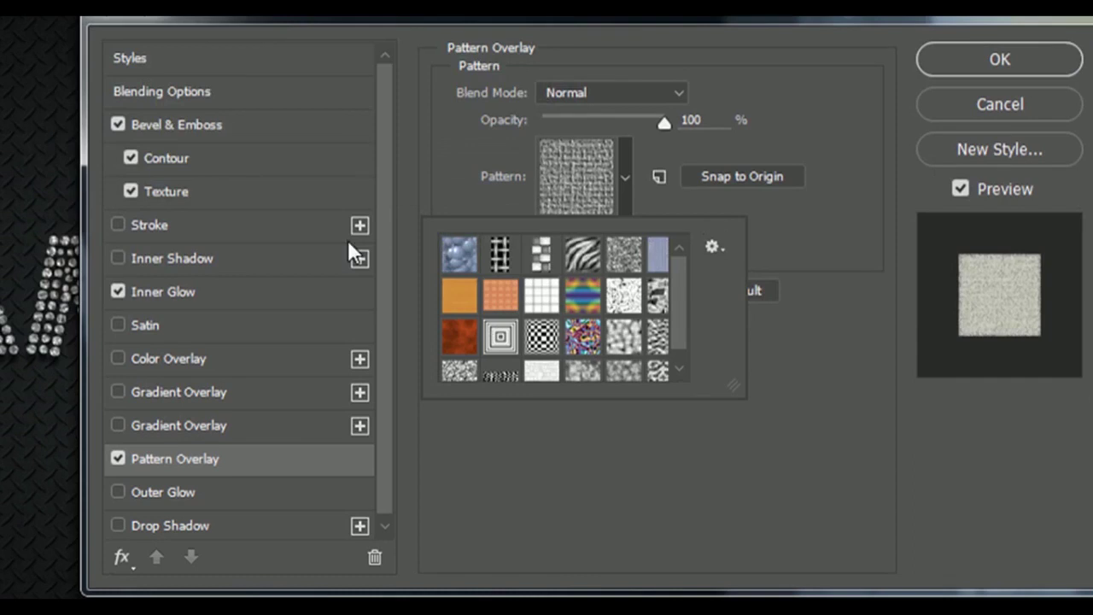
{"action": "left_click", "coordinate": [589, 340]}
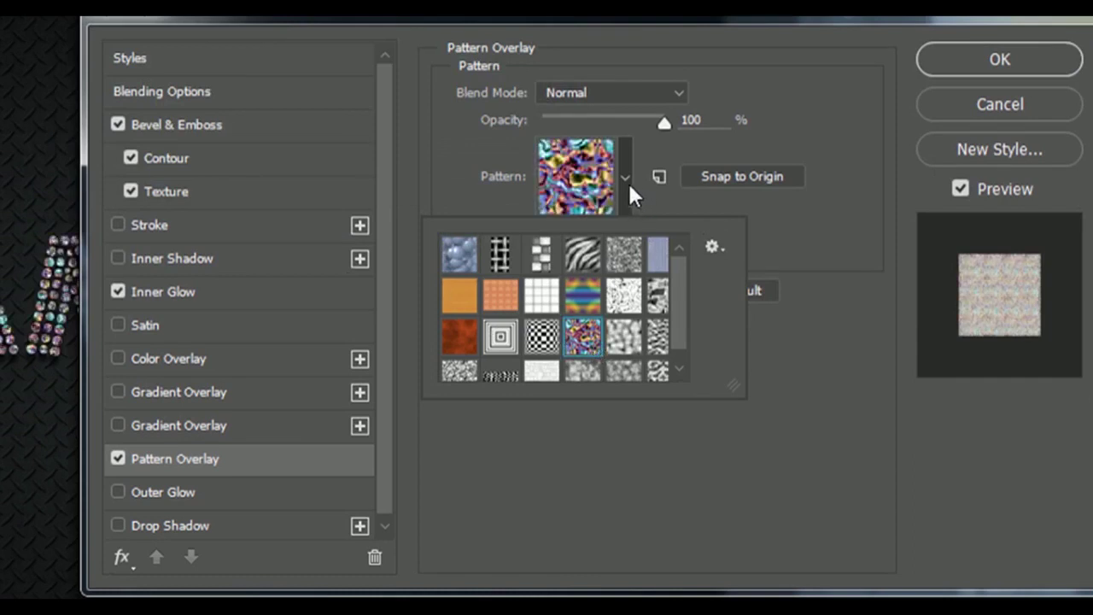
{"action": "left_click", "coordinate": [628, 183]}
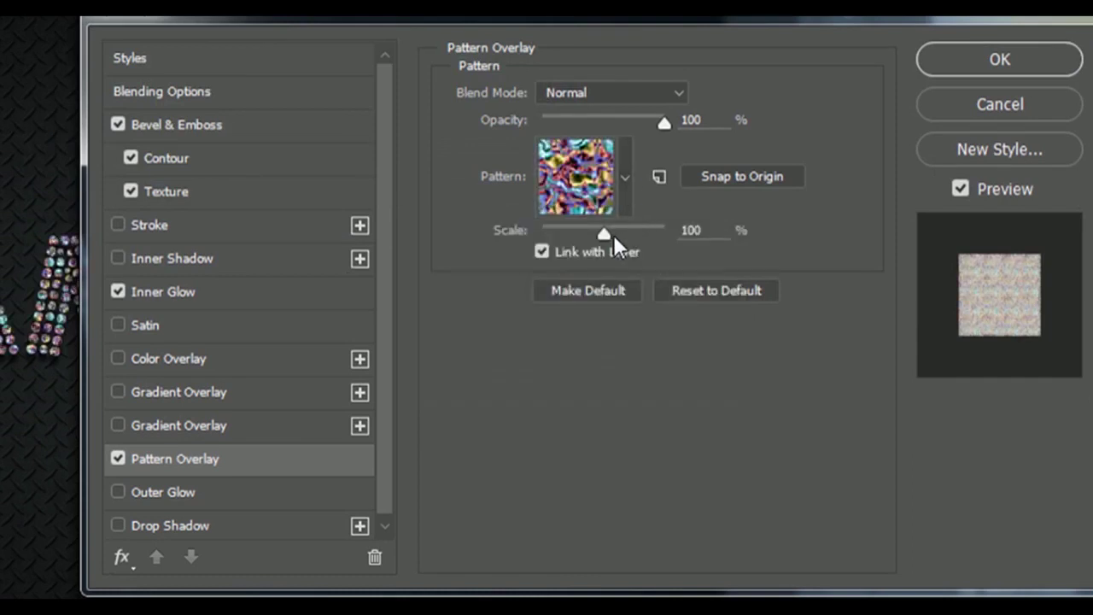
Set the overlay to Soft Light at 65% opacity and apply the layer style
{"action": "left_click", "coordinate": [639, 92]}
{"action": "left_click", "coordinate": [642, 362]}
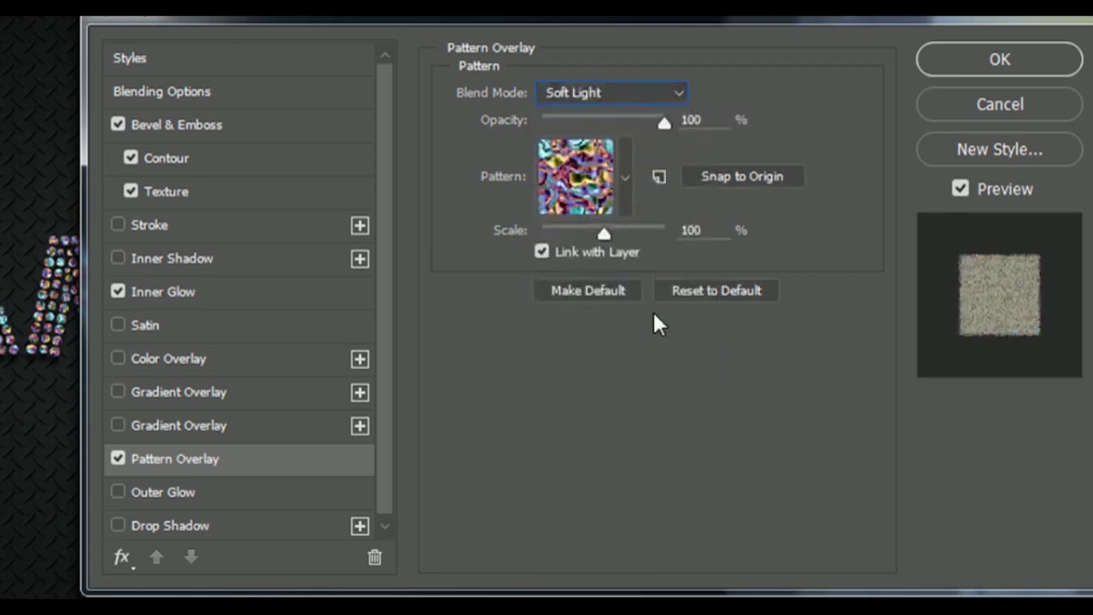
{"action": "left_click_drag", "start_coordinate": [637, 123], "coordinate": [613, 125]}
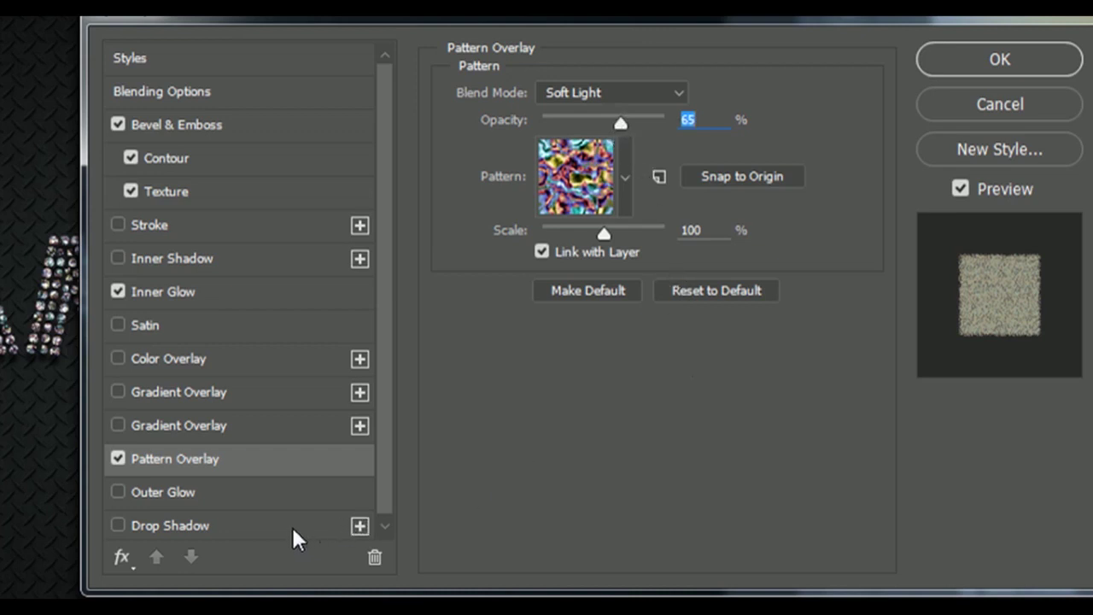
{"action": "left_click", "coordinate": [964, 59]}
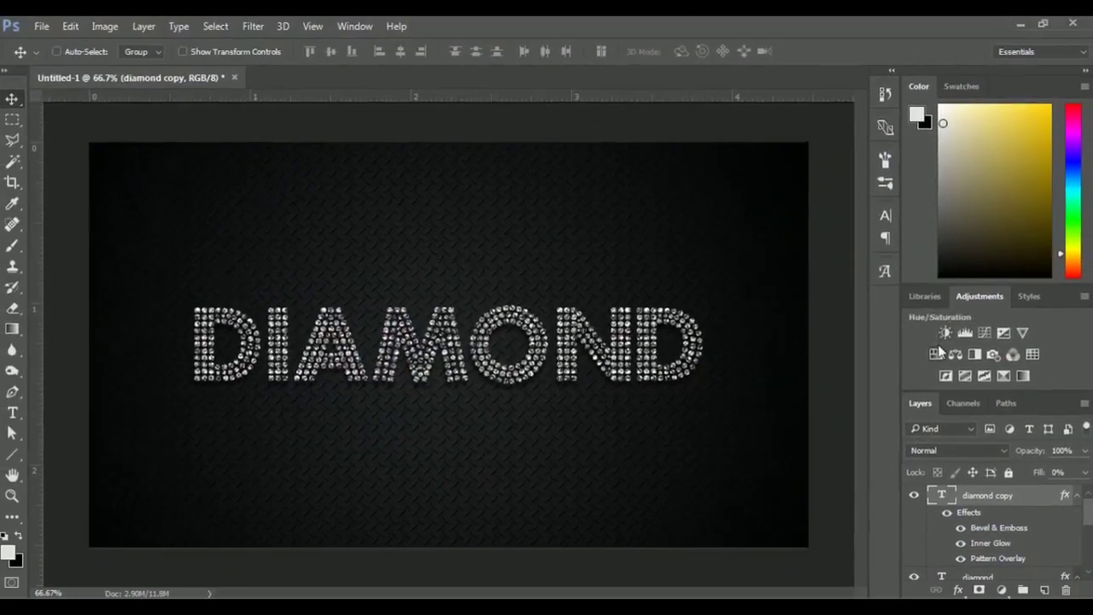
Collapse the layer effects and load the Stars and Flares brushes for the Brush tool
{"action": "left_click", "coordinate": [1077, 495]}
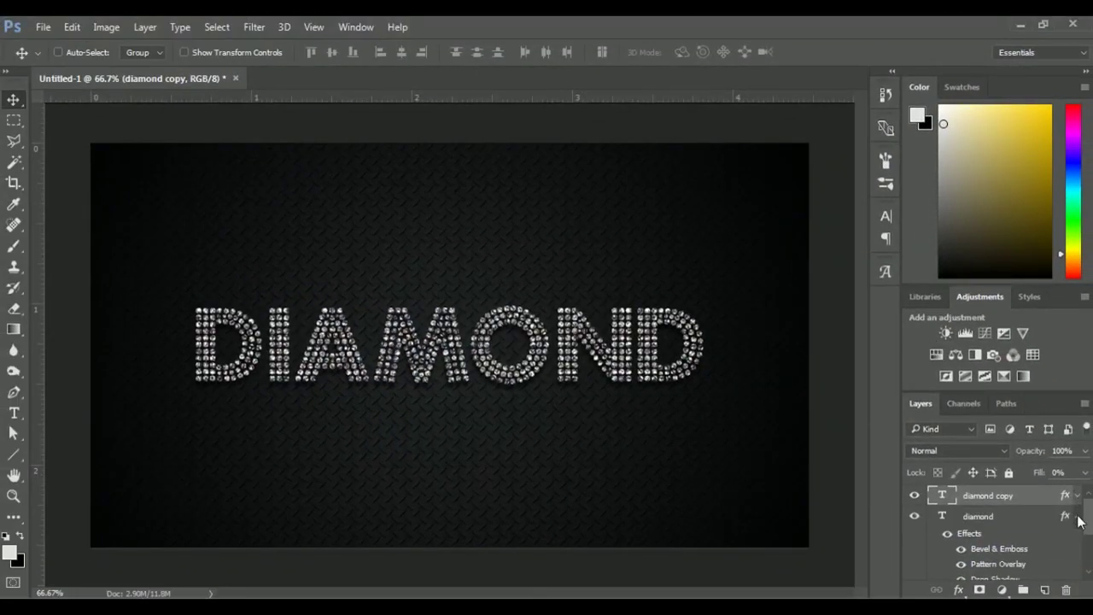
{"action": "left_click", "coordinate": [1077, 517]}
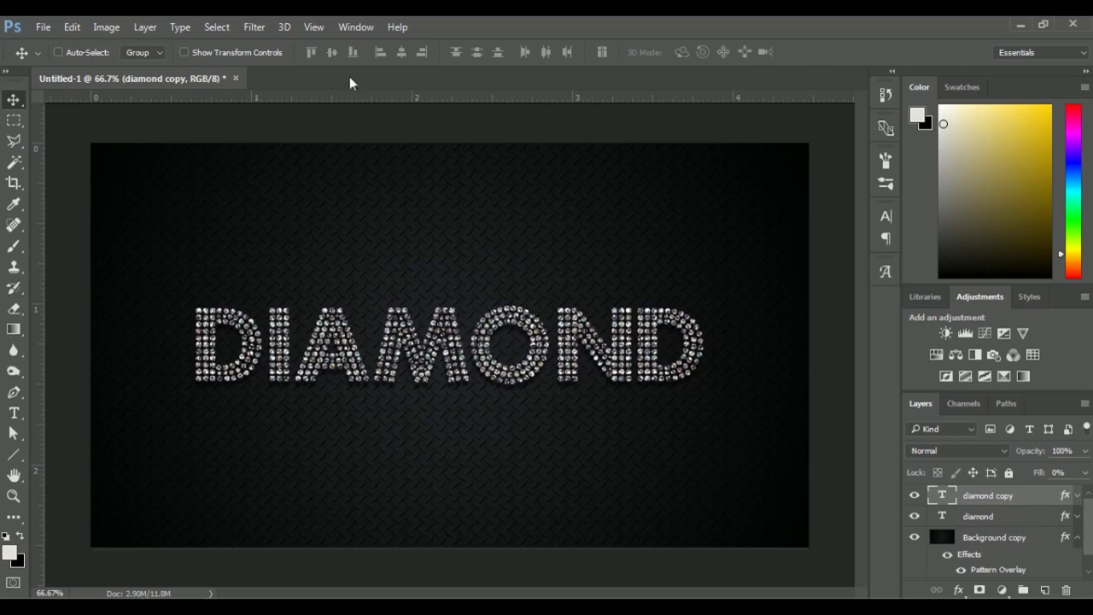
{"action": "left_click", "coordinate": [13, 248]}
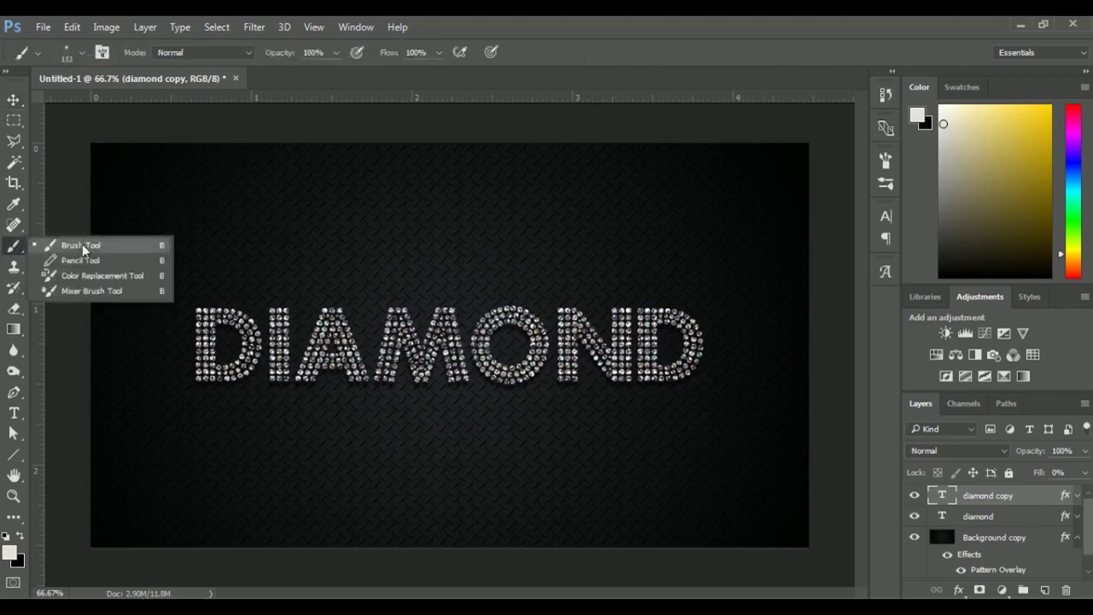
{"action": "right_click", "coordinate": [345, 233]}
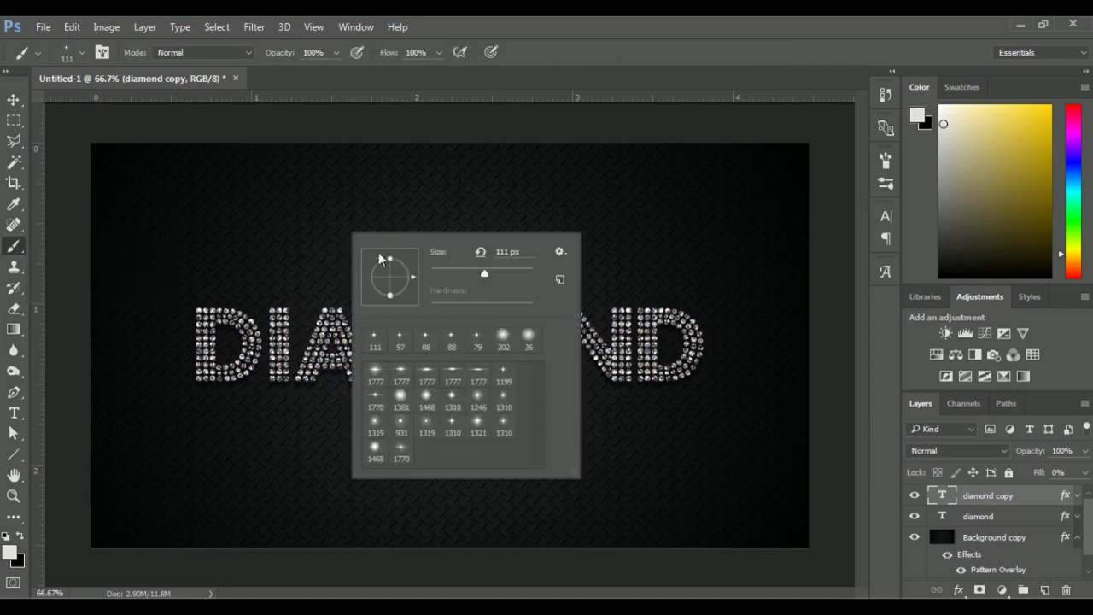
{"action": "left_click", "coordinate": [560, 251]}
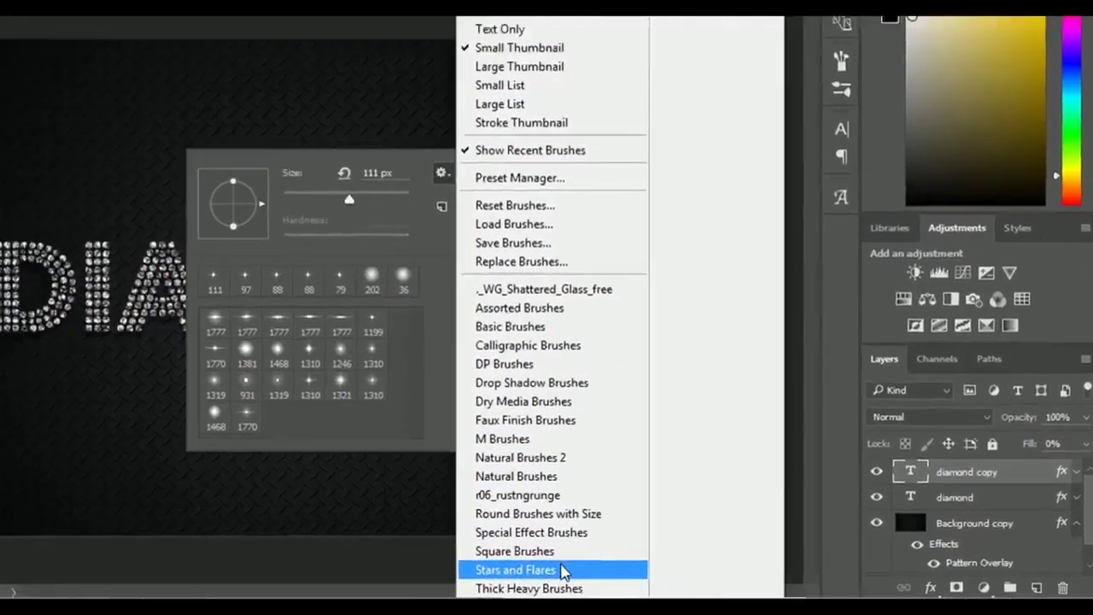
{"action": "left_click", "coordinate": [564, 570]}
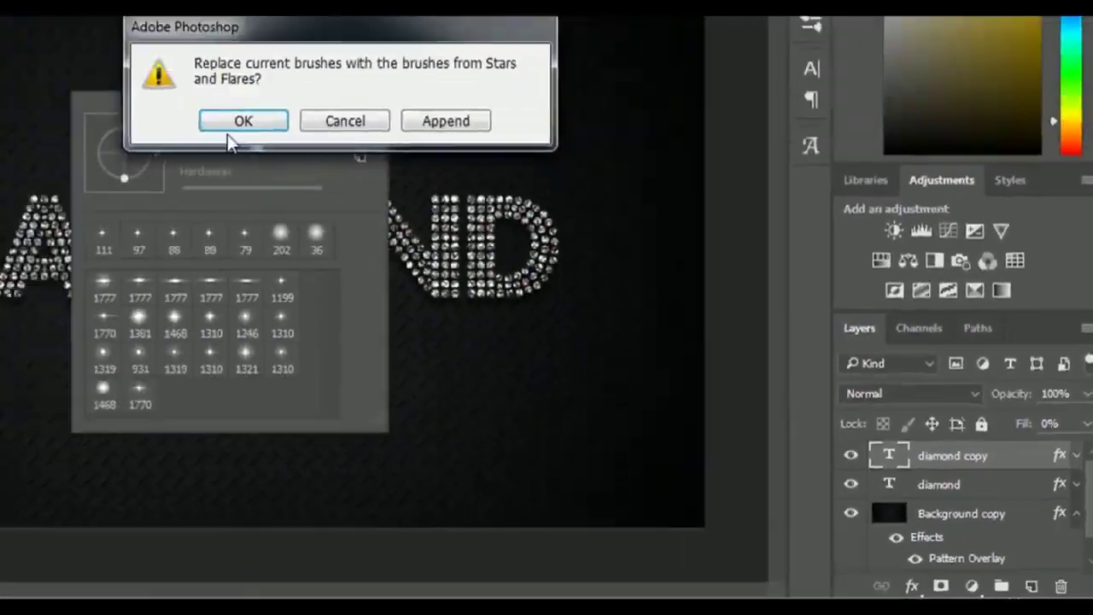
{"action": "left_click", "coordinate": [469, 260]}
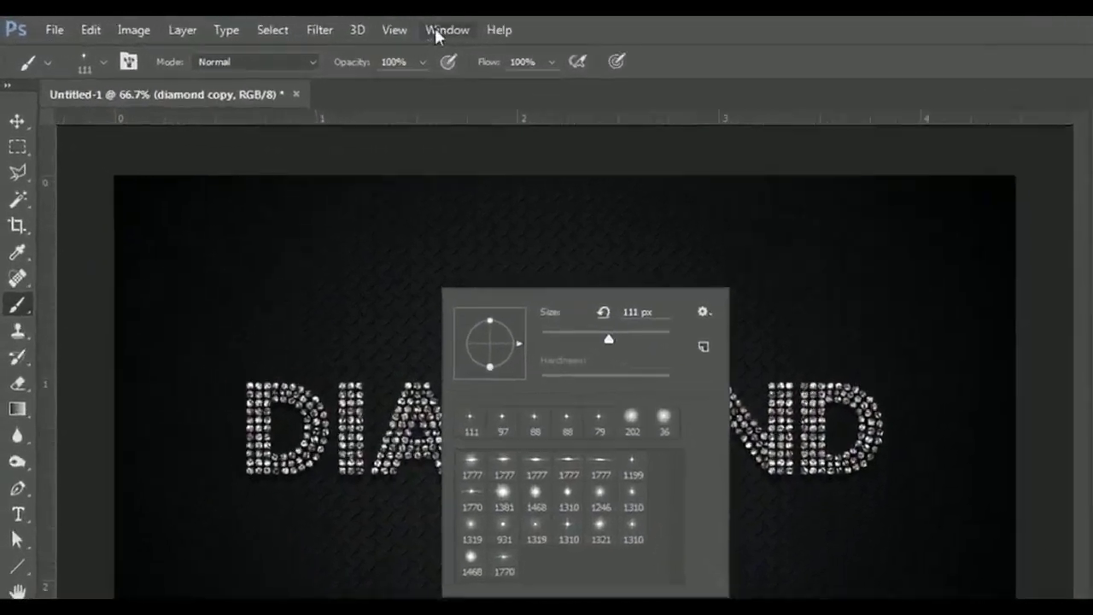
Choose the star-flare tip at 71 px with 35% size jitter and 100% angle jitter
{"action": "left_click", "coordinate": [355, 27]}
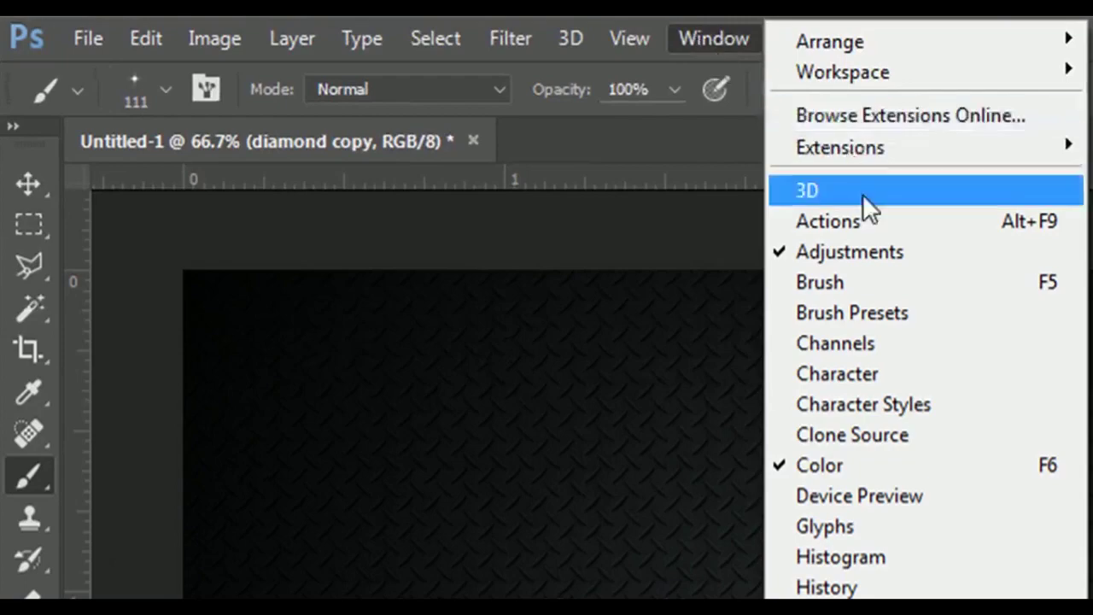
{"action": "left_click", "coordinate": [879, 290]}
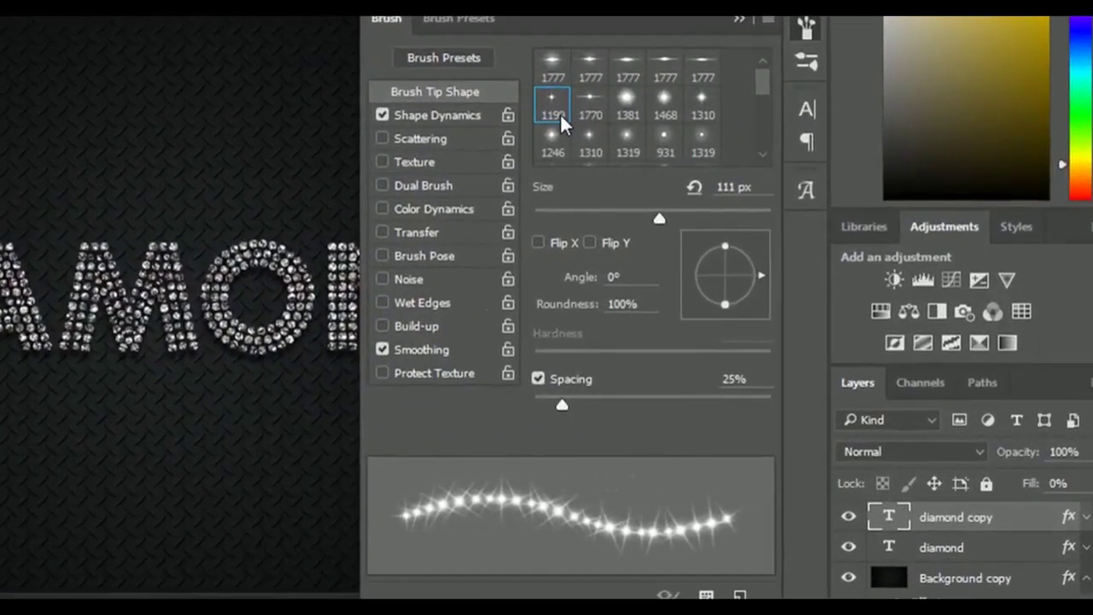
{"action": "left_click", "coordinate": [562, 119]}
{"action": "left_click_drag", "start_coordinate": [651, 214], "coordinate": [618, 215]}
{"action": "left_click", "coordinate": [465, 121]}
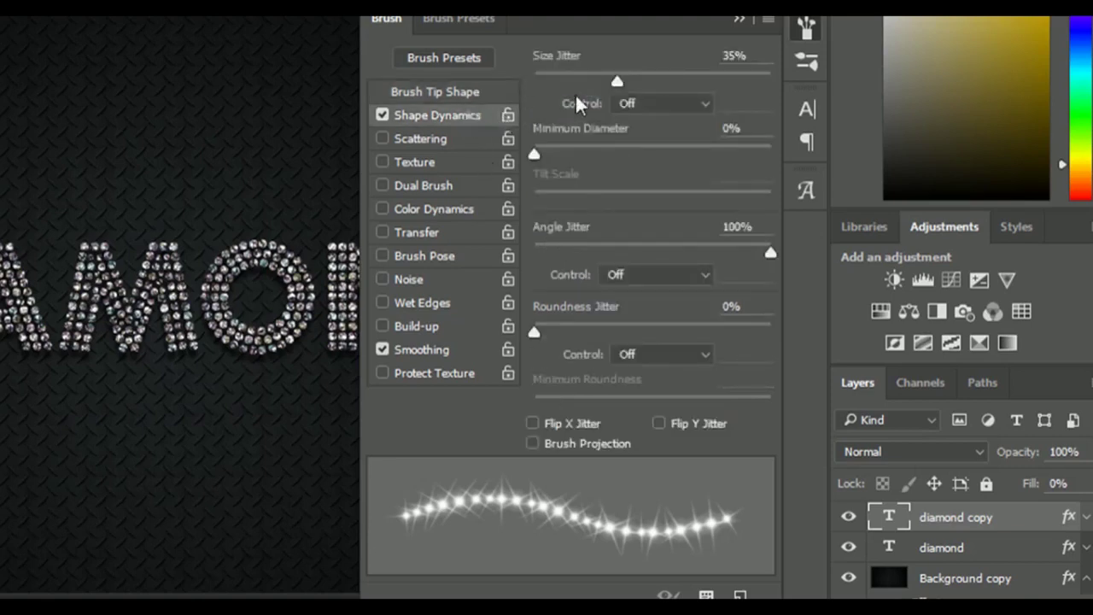
{"action": "left_click_drag", "start_coordinate": [616, 80], "coordinate": [617, 77]}
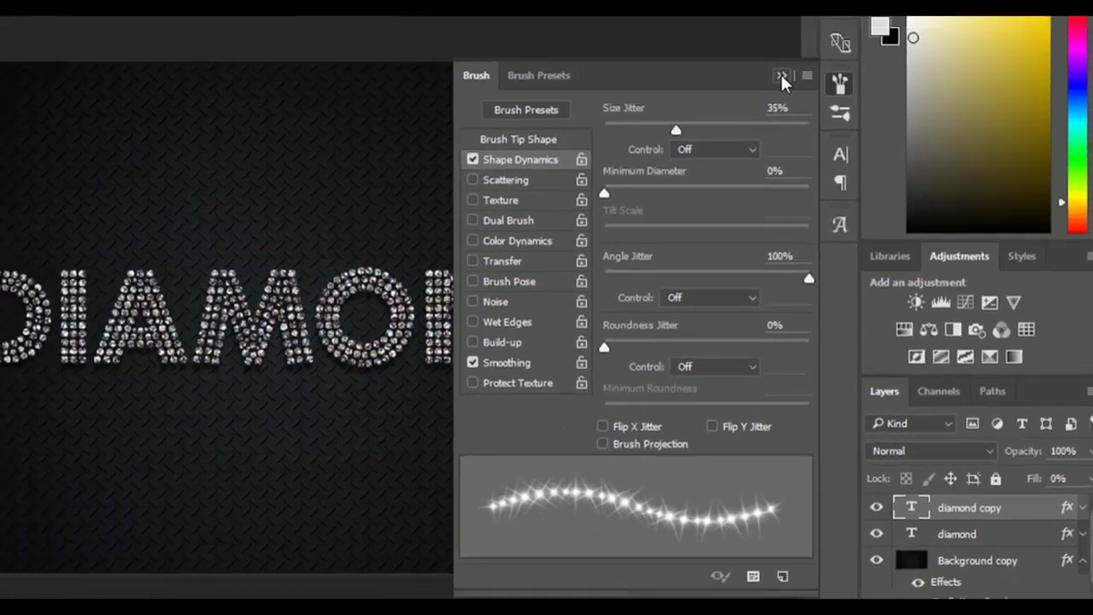
{"action": "left_click", "coordinate": [737, 20]}
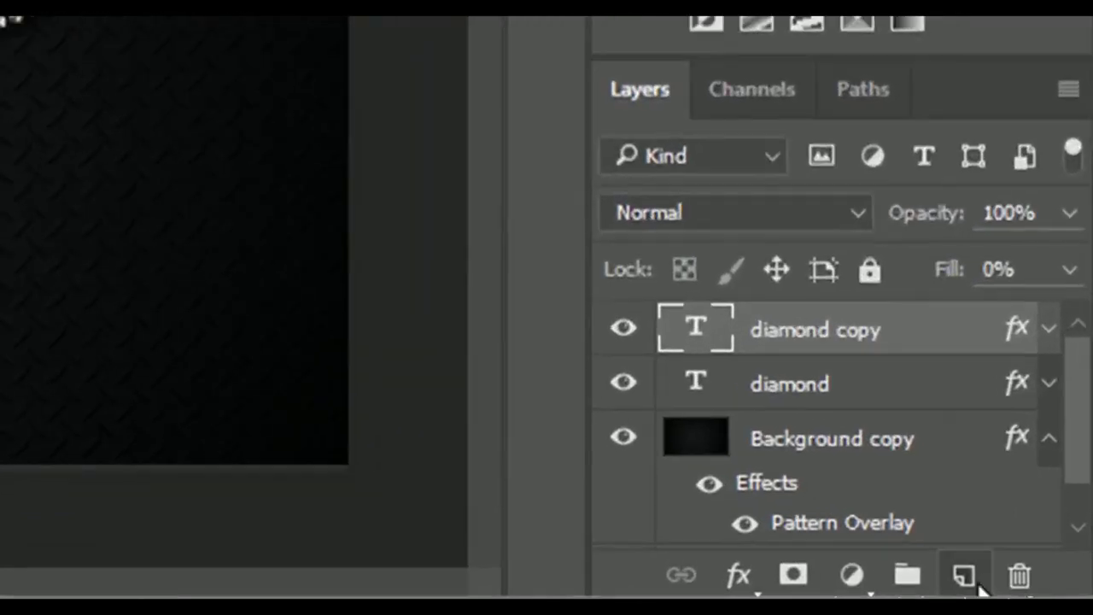
Create a new top layer named Sparkles set to Linear Light blending
{"action": "left_click", "coordinate": [1013, 583]}
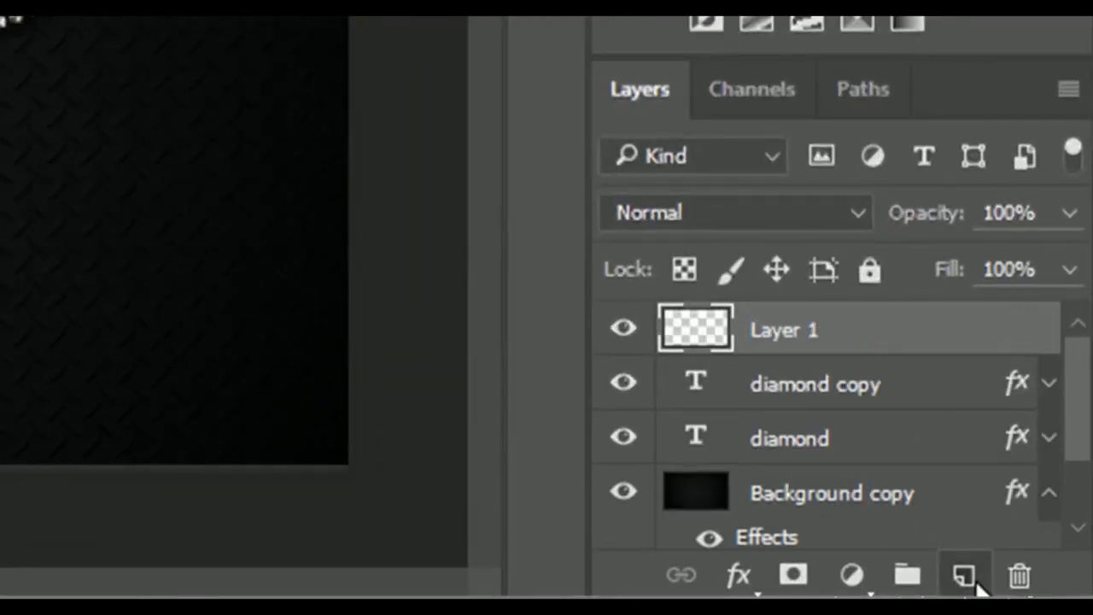
{"action": "double_click", "coordinate": [784, 331]}
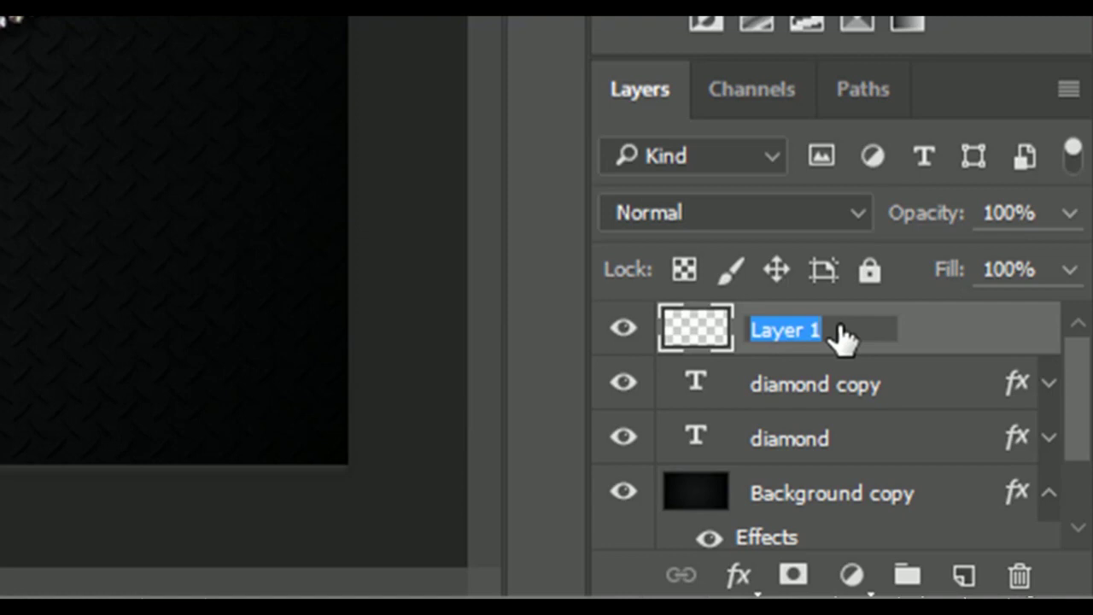
{"action": "type", "text": "Spar"}
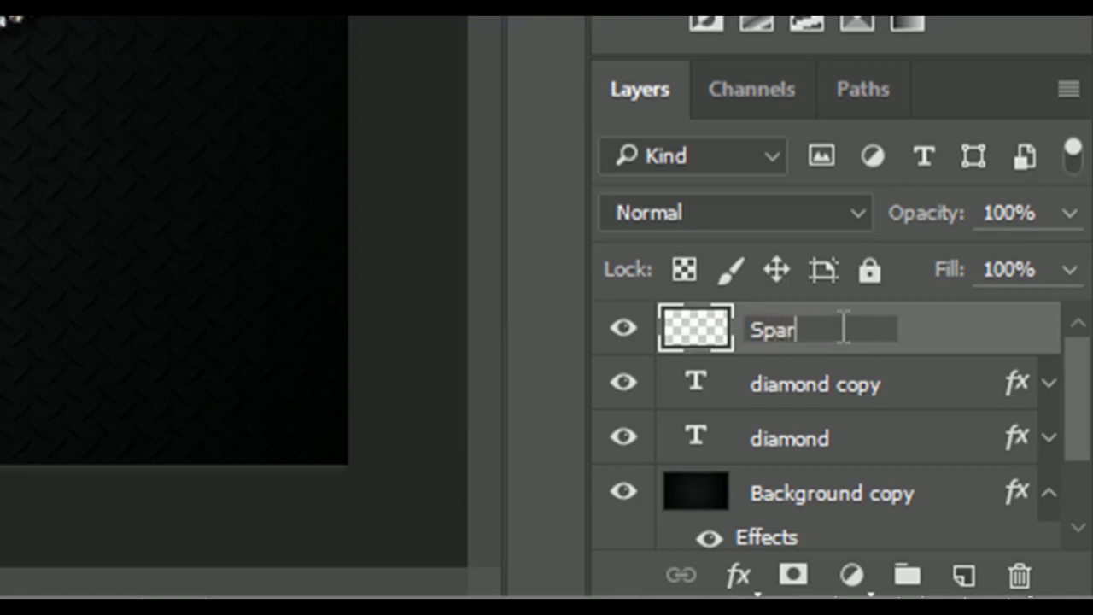
{"action": "type", "text": "kle"}
{"action": "type", "text": "s"}
{"action": "key", "text": "Return"}
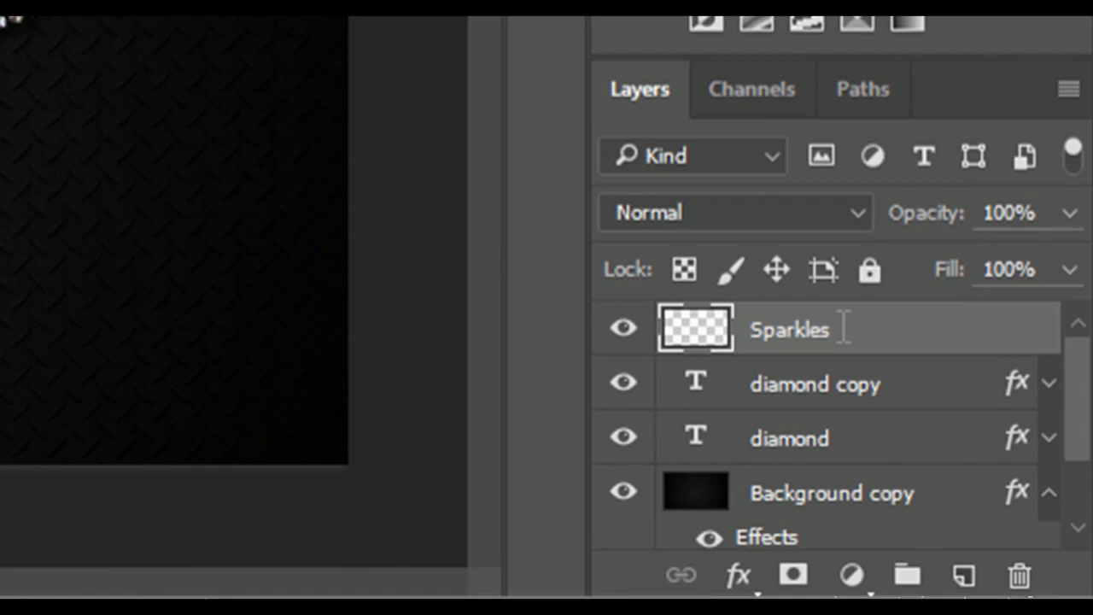
{"action": "left_click", "coordinate": [825, 214]}
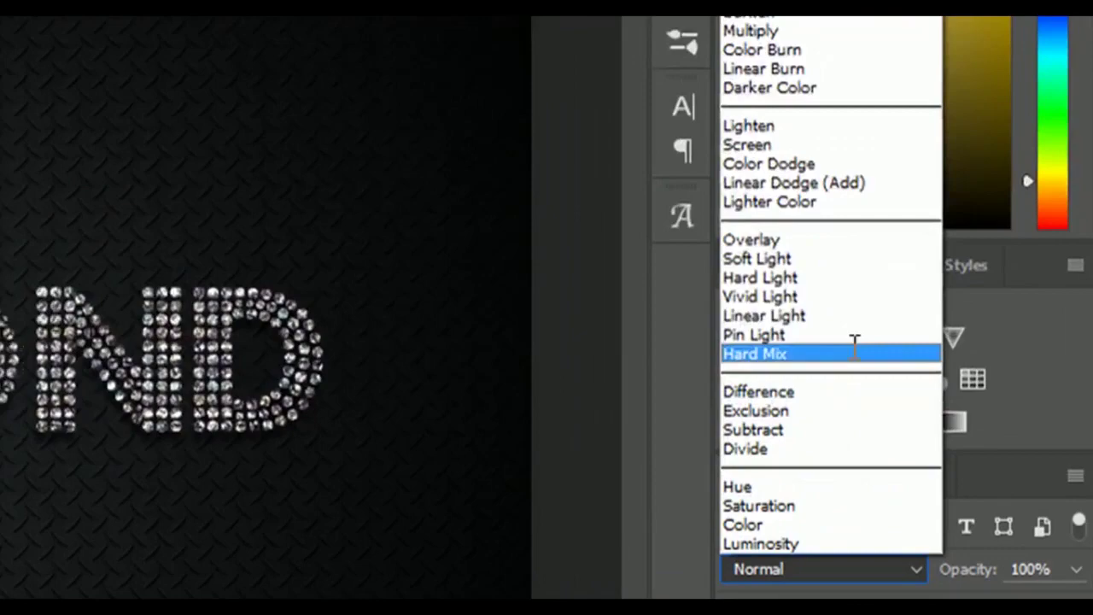
{"action": "left_click", "coordinate": [852, 315]}
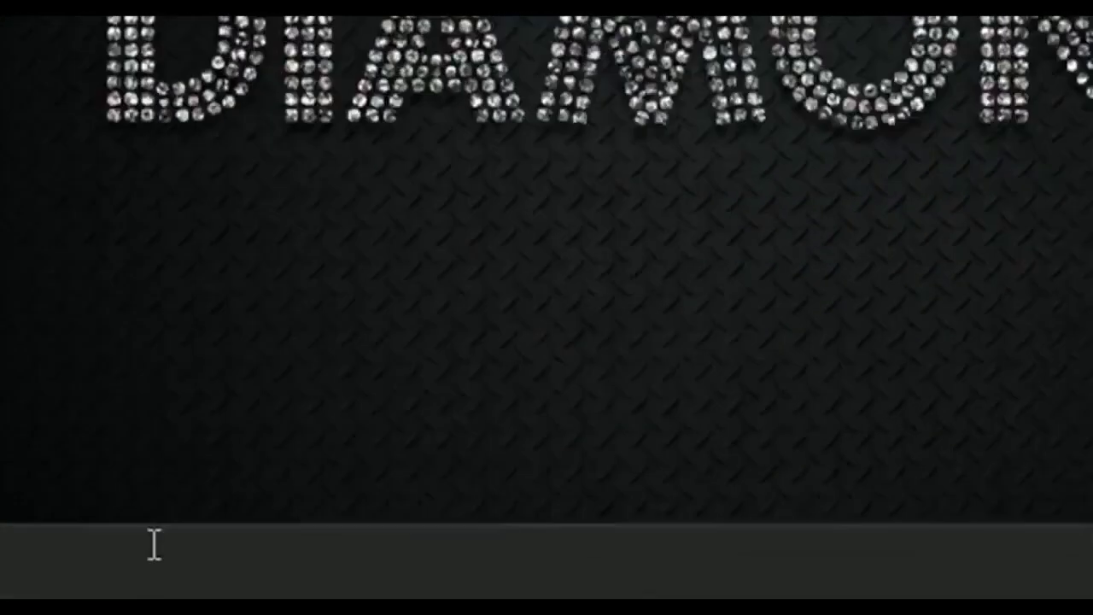
{"action": "left_click", "coordinate": [37, 436]}
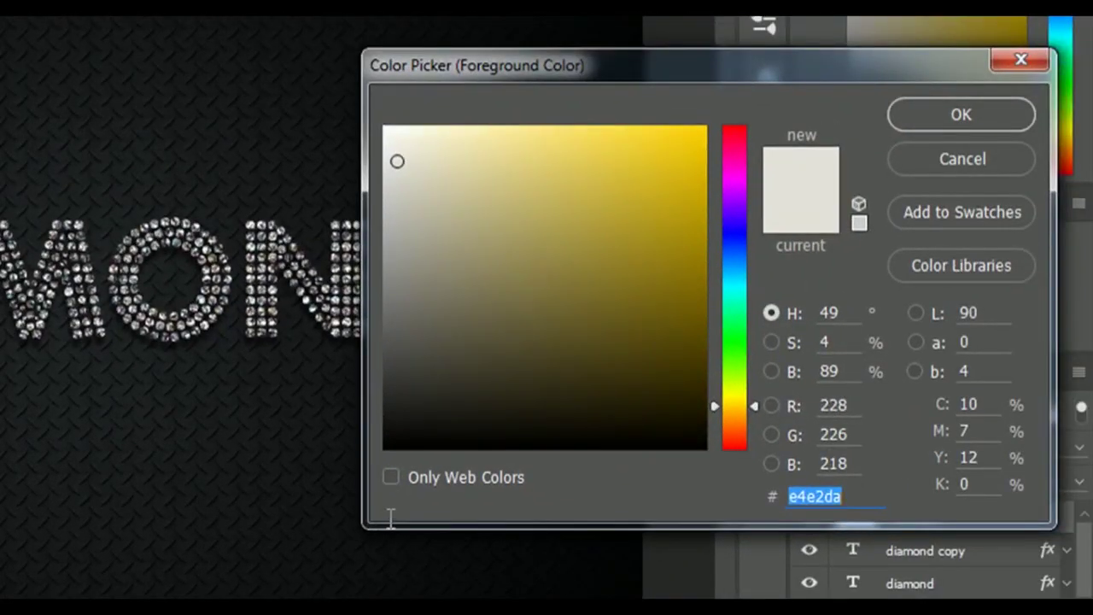
Enter hex f4f1e3 as the pale off-white foreground colour
{"action": "type", "text": "f4"}
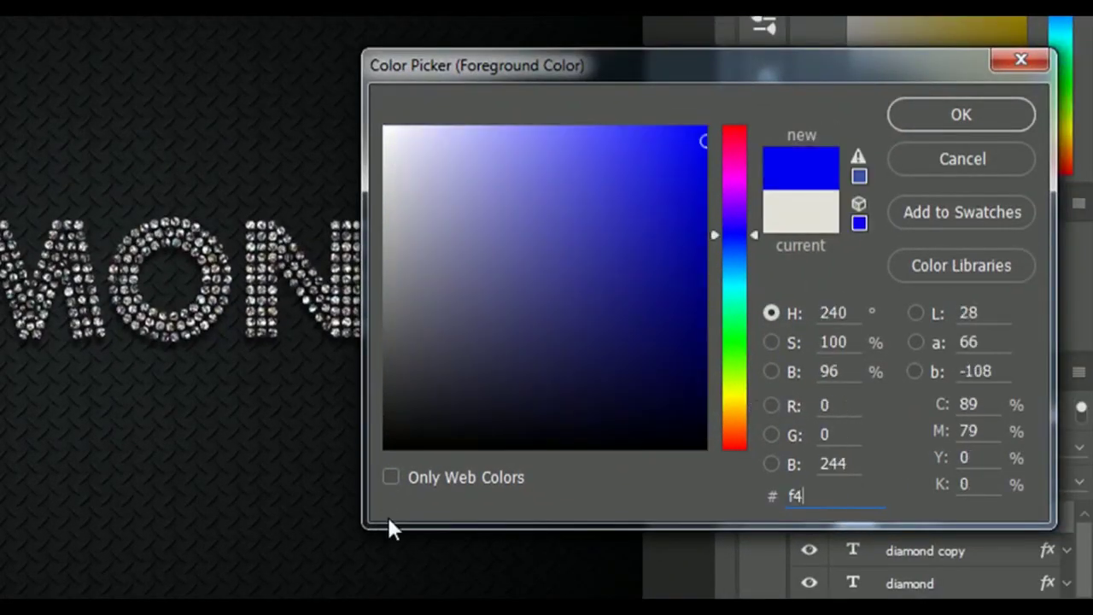
{"action": "type", "text": "f"}
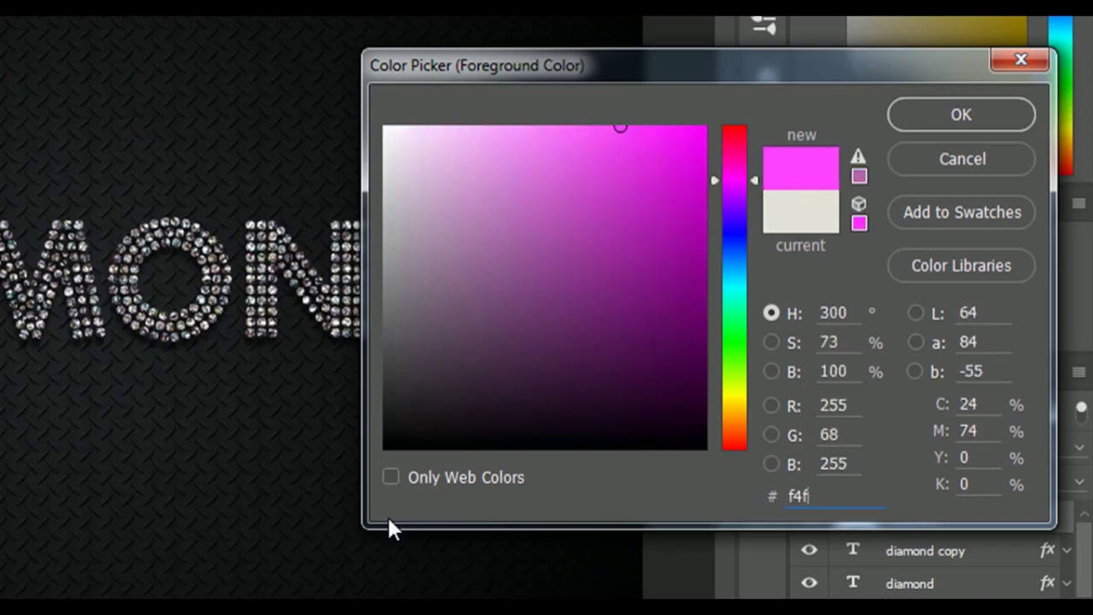
{"action": "type", "text": "1"}
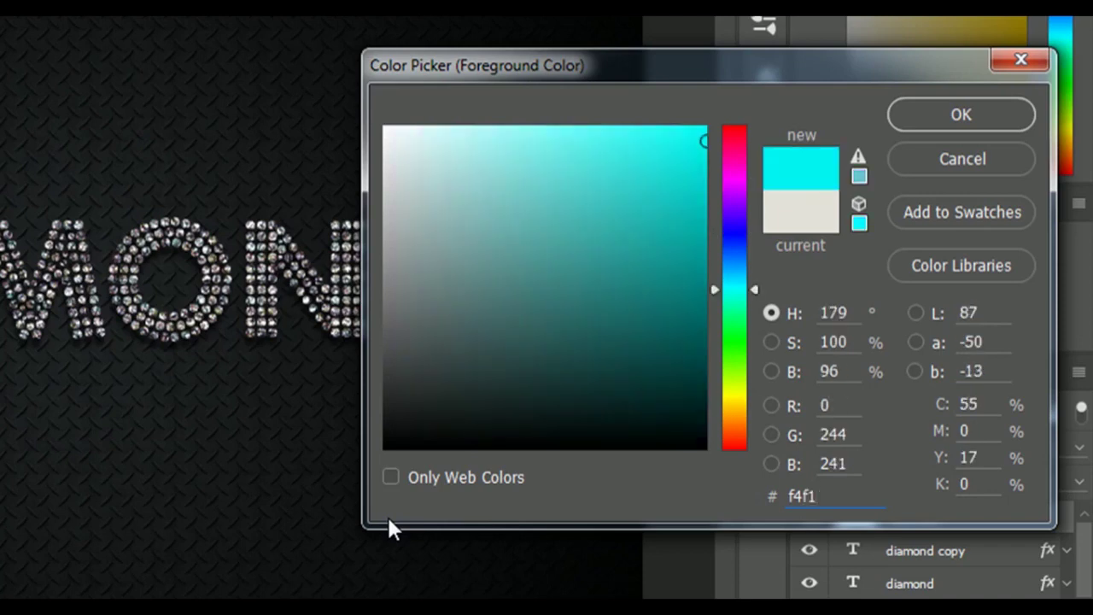
{"action": "type", "text": "e3"}
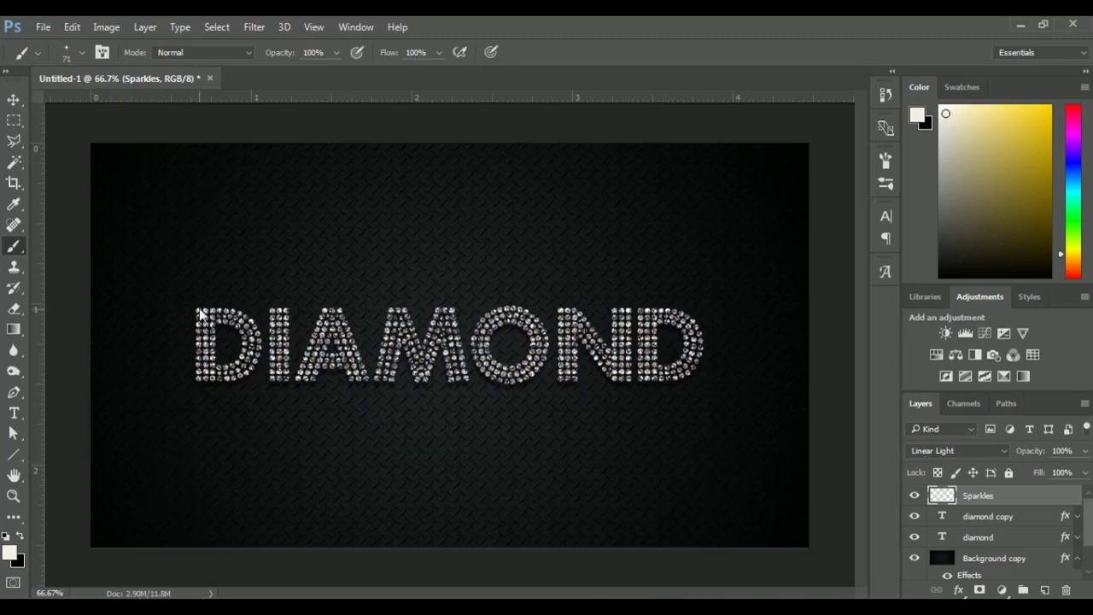
Enlarge the star brush and stamp sparkles on the D, the I and the top of the A
{"action": "right_click", "coordinate": [244, 334]}
{"action": "left_click_drag", "start_coordinate": [321, 348], "coordinate": [323, 348]}
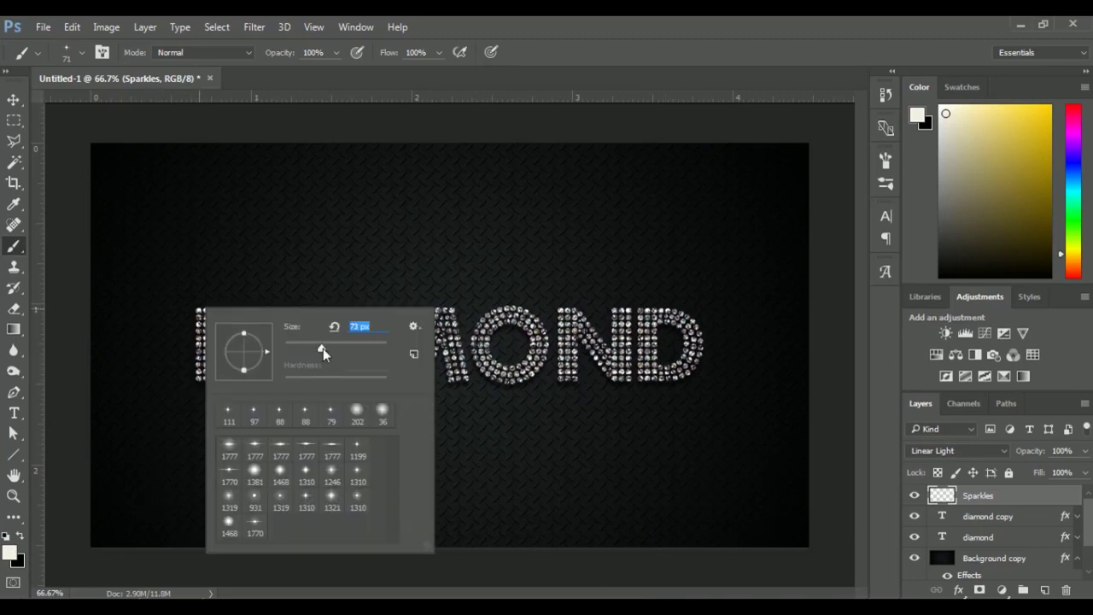
{"action": "left_click_drag", "start_coordinate": [323, 348], "coordinate": [327, 344]}
{"action": "left_click", "coordinate": [197, 312]}
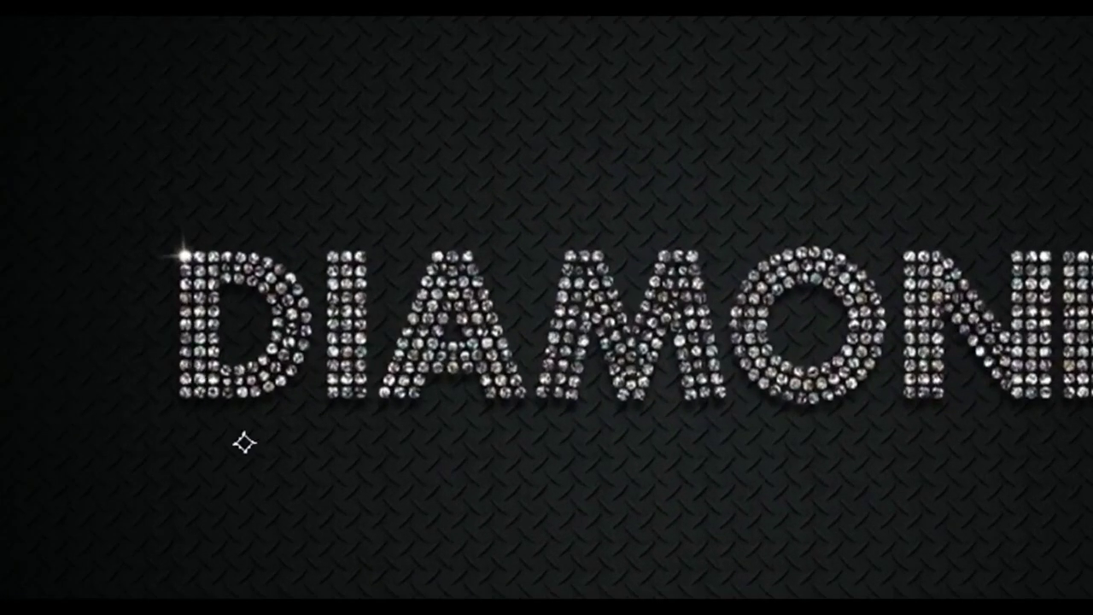
{"action": "left_click", "coordinate": [290, 371]}
{"action": "left_click", "coordinate": [359, 322]}
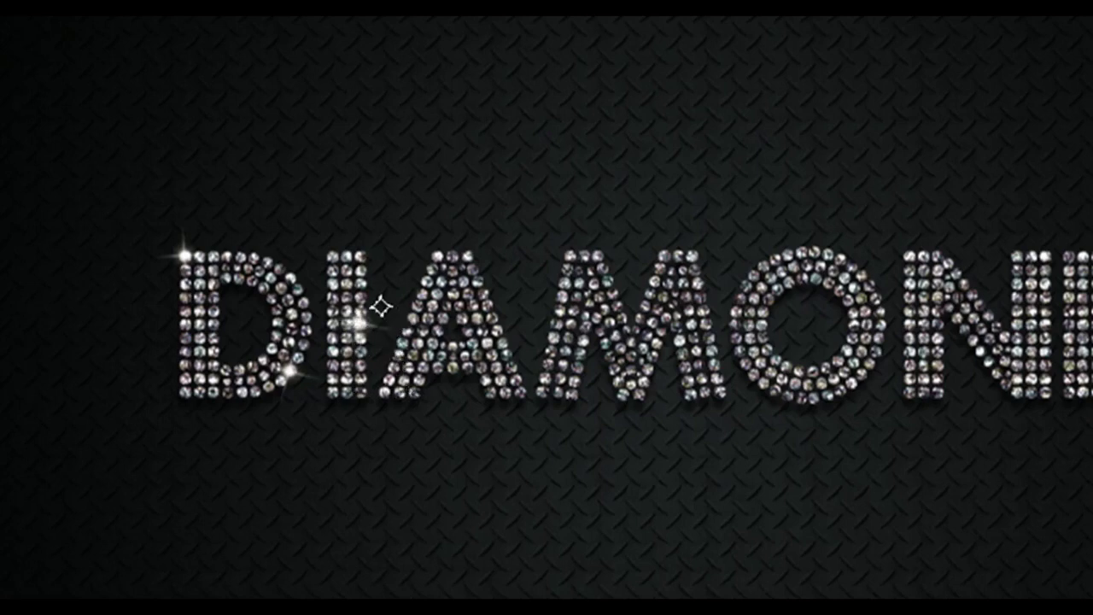
{"action": "left_click", "coordinate": [433, 254]}
Set the brush to 83 px and stamp sparkles on the A, M, O, N and final D corners
{"action": "right_click", "coordinate": [529, 295]}
{"action": "left_click_drag", "start_coordinate": [791, 376], "coordinate": [765, 376]}
{"action": "left_click", "coordinate": [521, 393]}
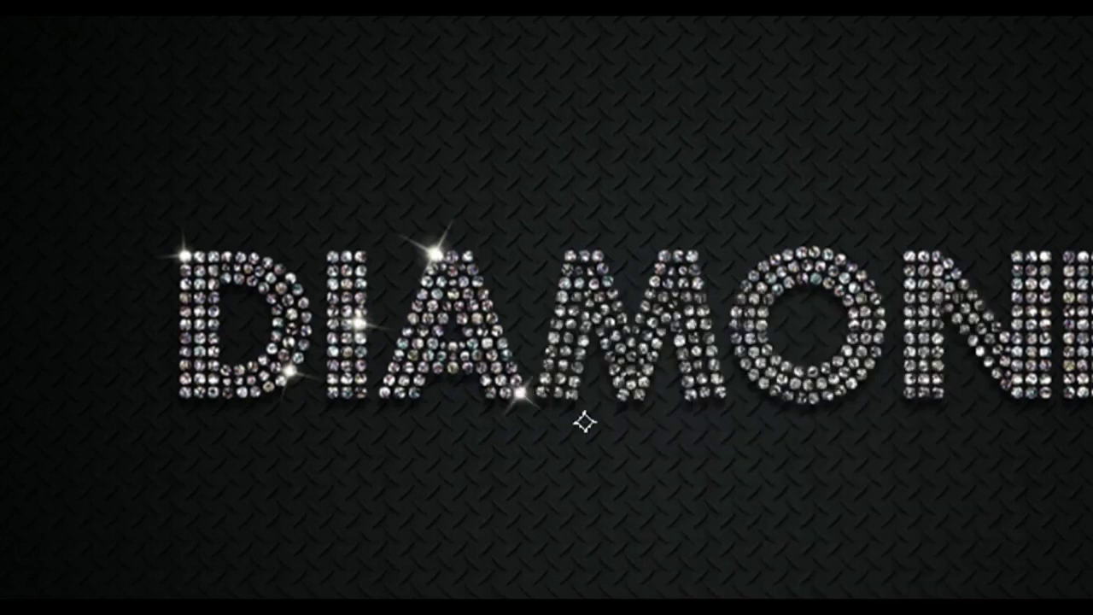
{"action": "left_click", "coordinate": [570, 256]}
{"action": "left_click", "coordinate": [641, 393]}
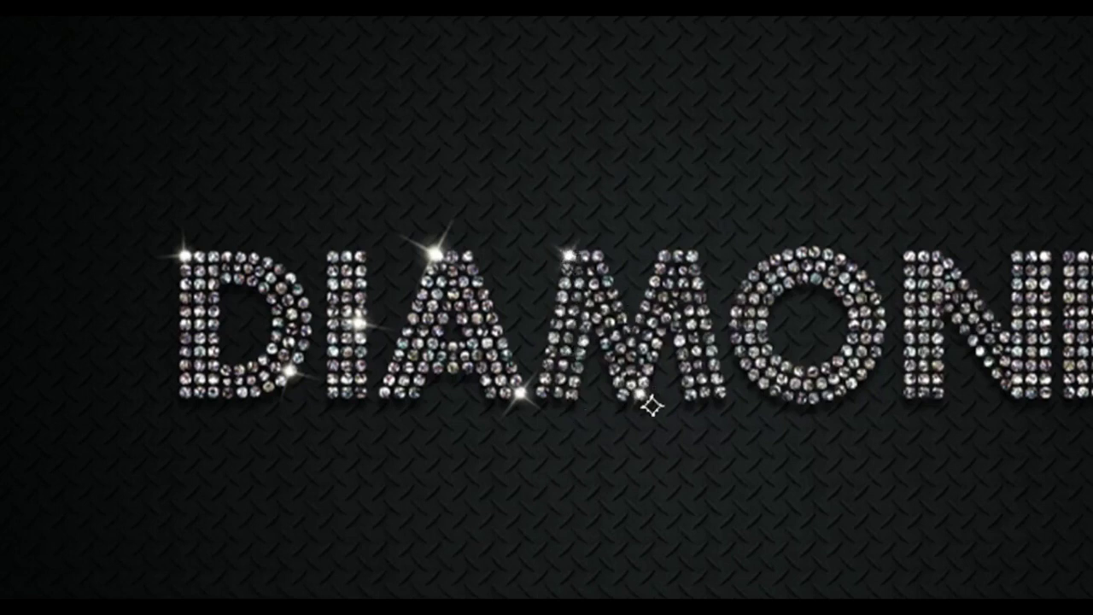
{"action": "left_click", "coordinate": [722, 391]}
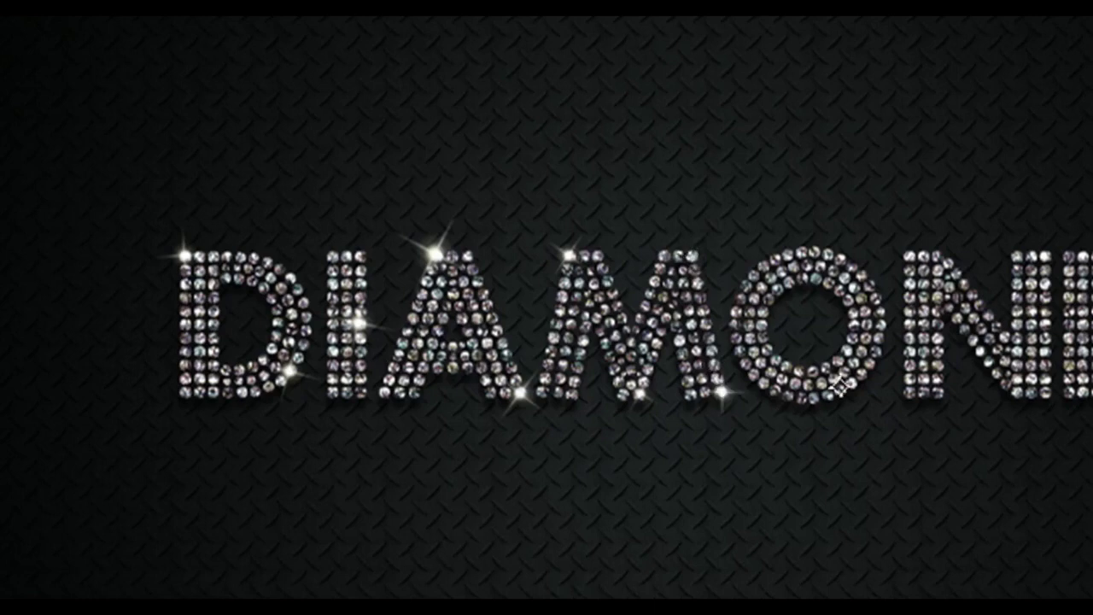
{"action": "left_click", "coordinate": [773, 257]}
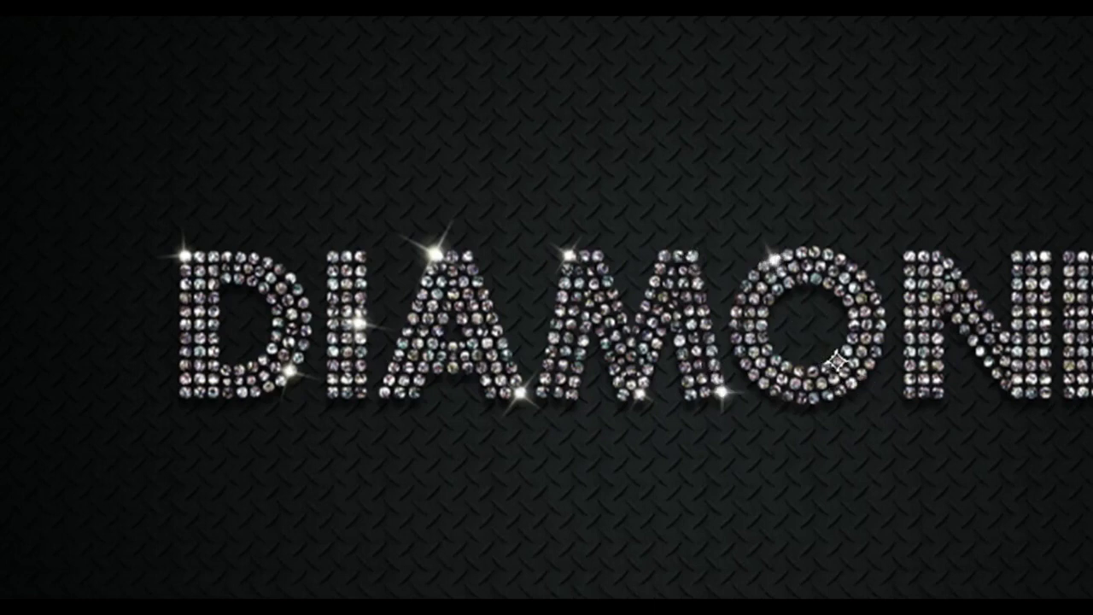
{"action": "left_click", "coordinate": [910, 254]}
{"action": "left_click", "coordinate": [1017, 391]}
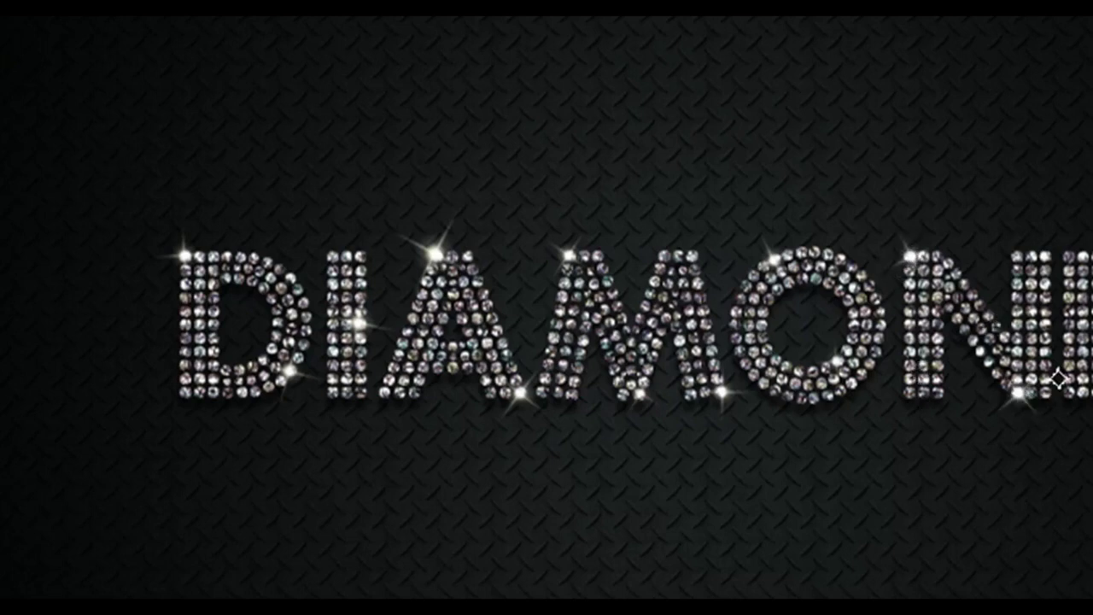
{"action": "left_click", "coordinate": [1044, 256]}
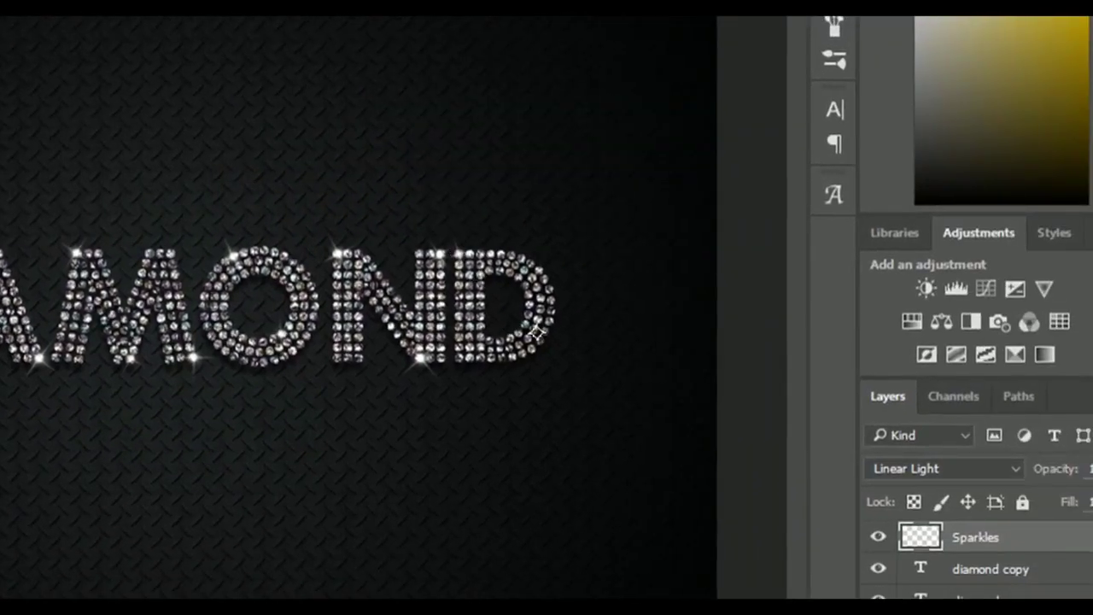
{"action": "left_click", "coordinate": [523, 322]}
{"action": "left_click", "coordinate": [534, 270]}
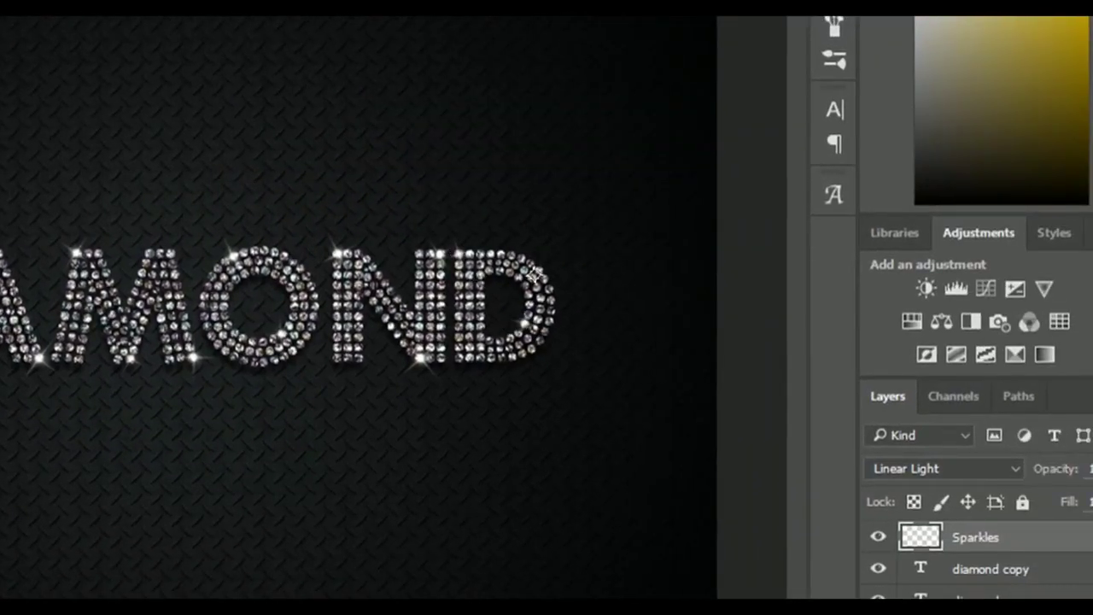